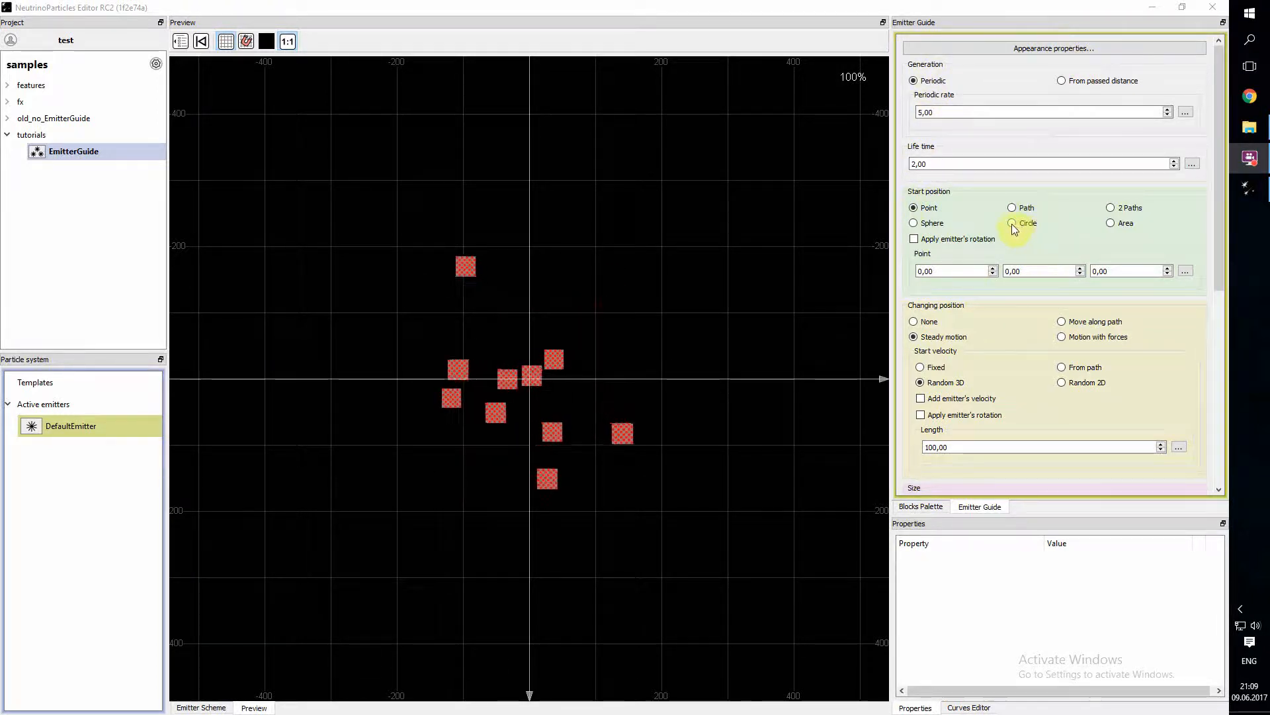
- Set the X coordinate of the start position point to 200 and switch the point to a random value
left_click(1221, 204)
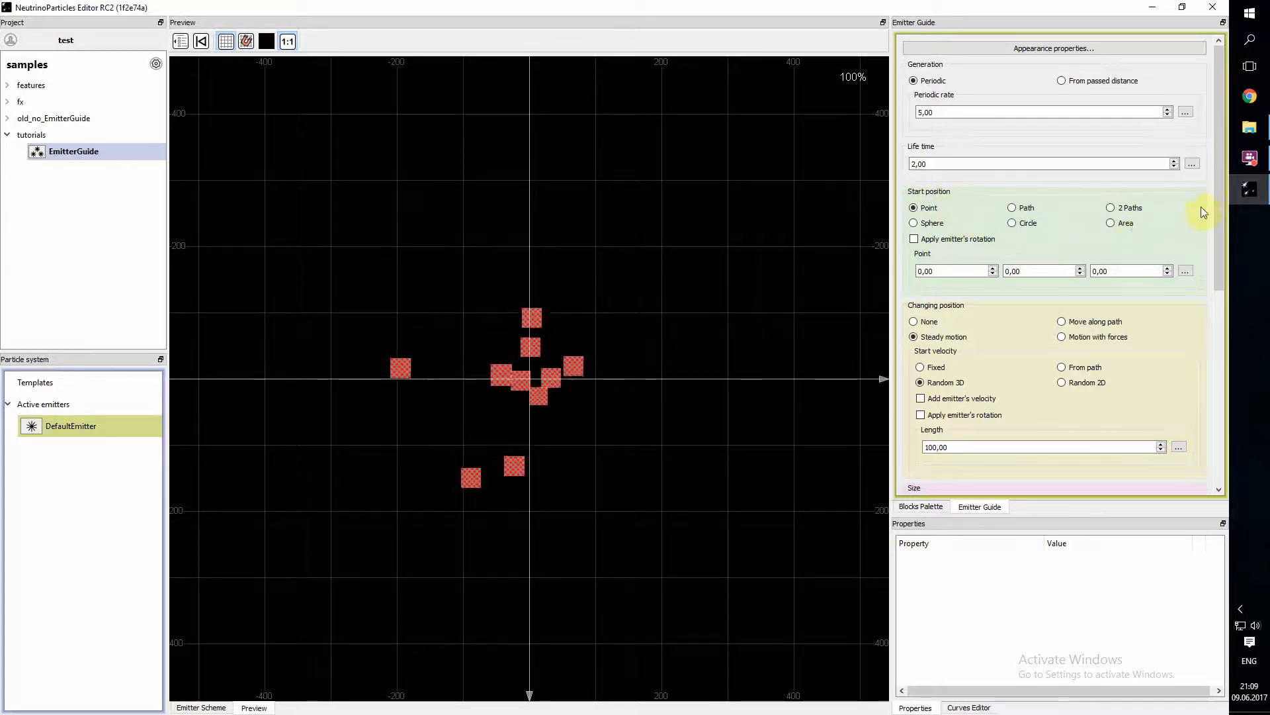
mouse_move(1219, 200)
left_mouse_down()
mouse_move(1224, 214)
mouse_move(1219, 204)
left_mouse_up()
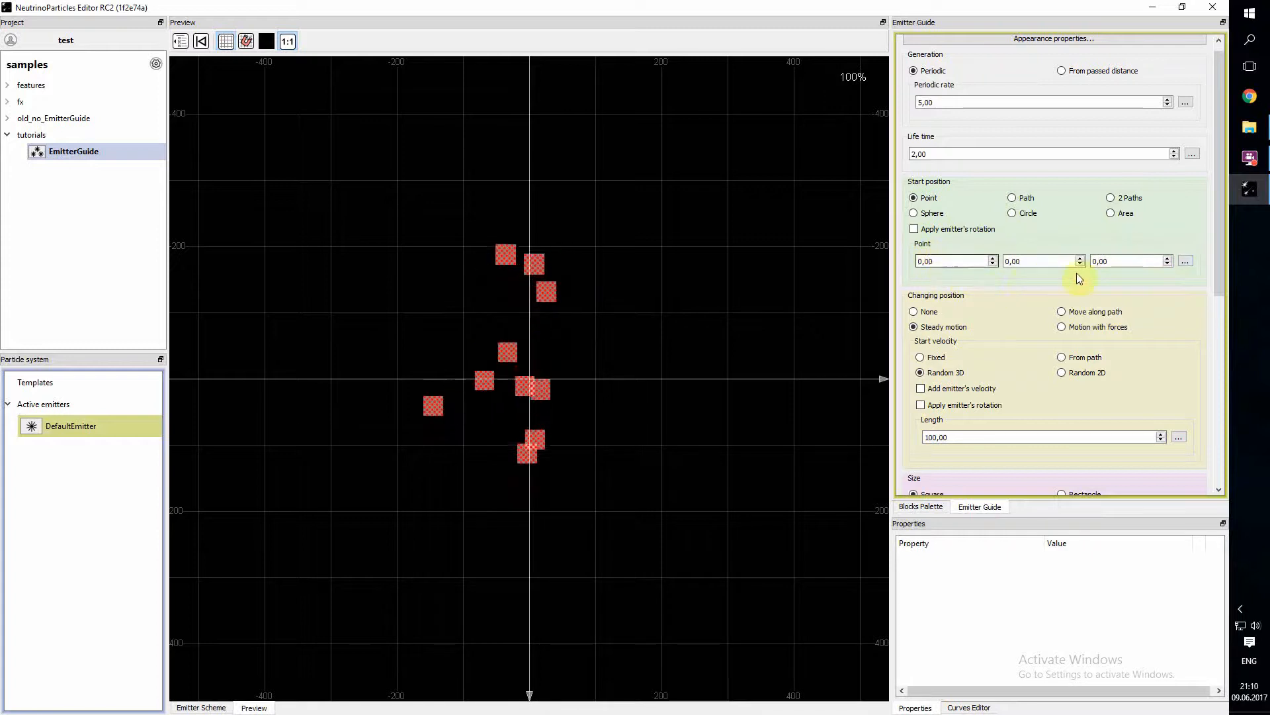
left_click(1186, 261)
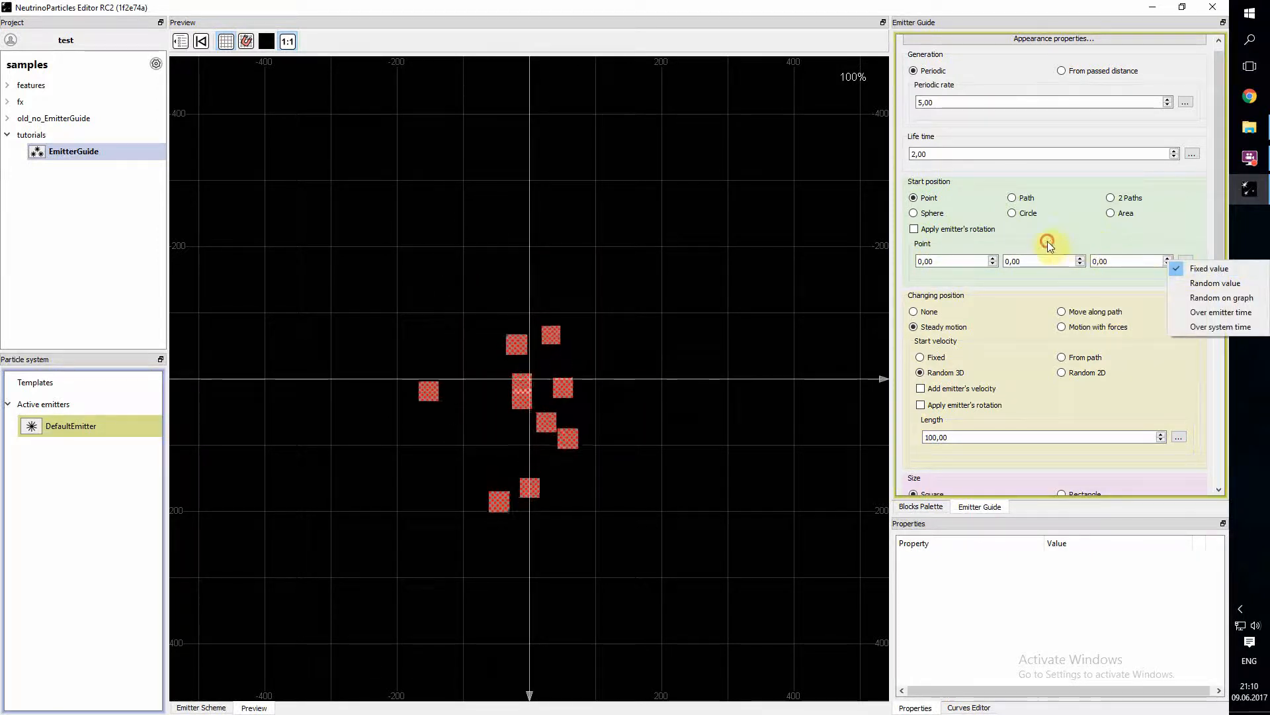
left_click(1049, 245)
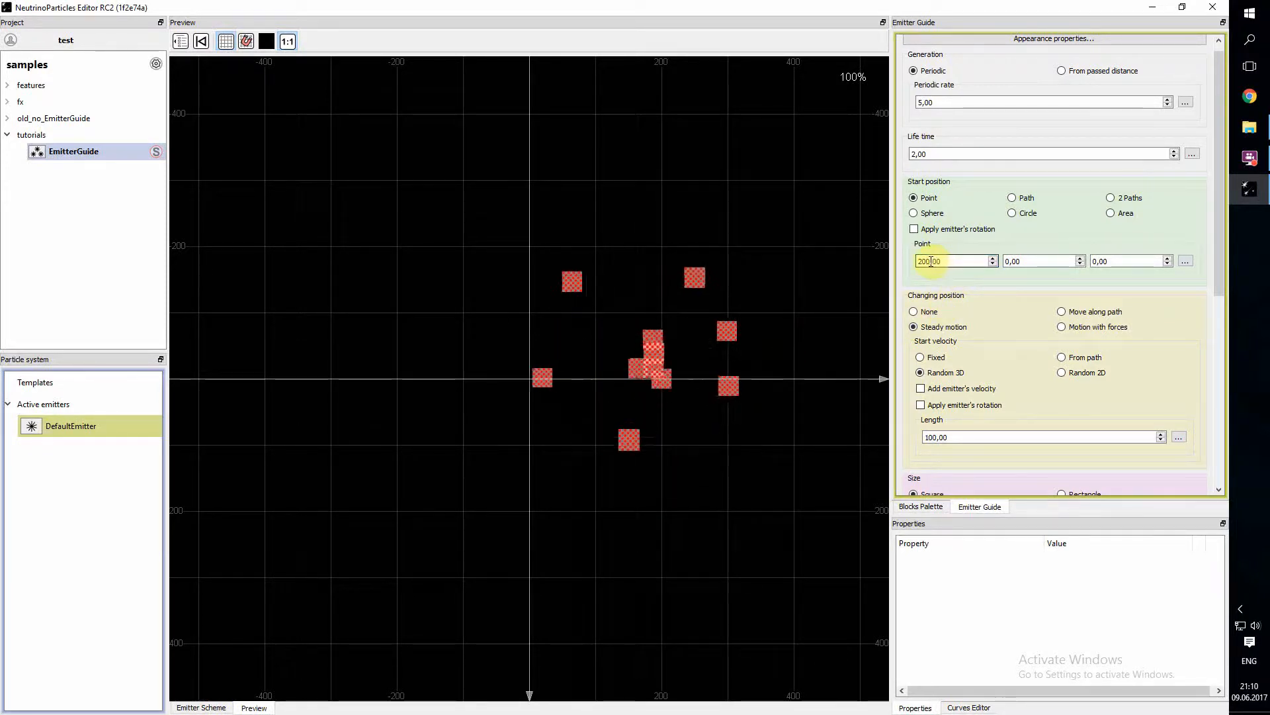
left_click(1186, 261)
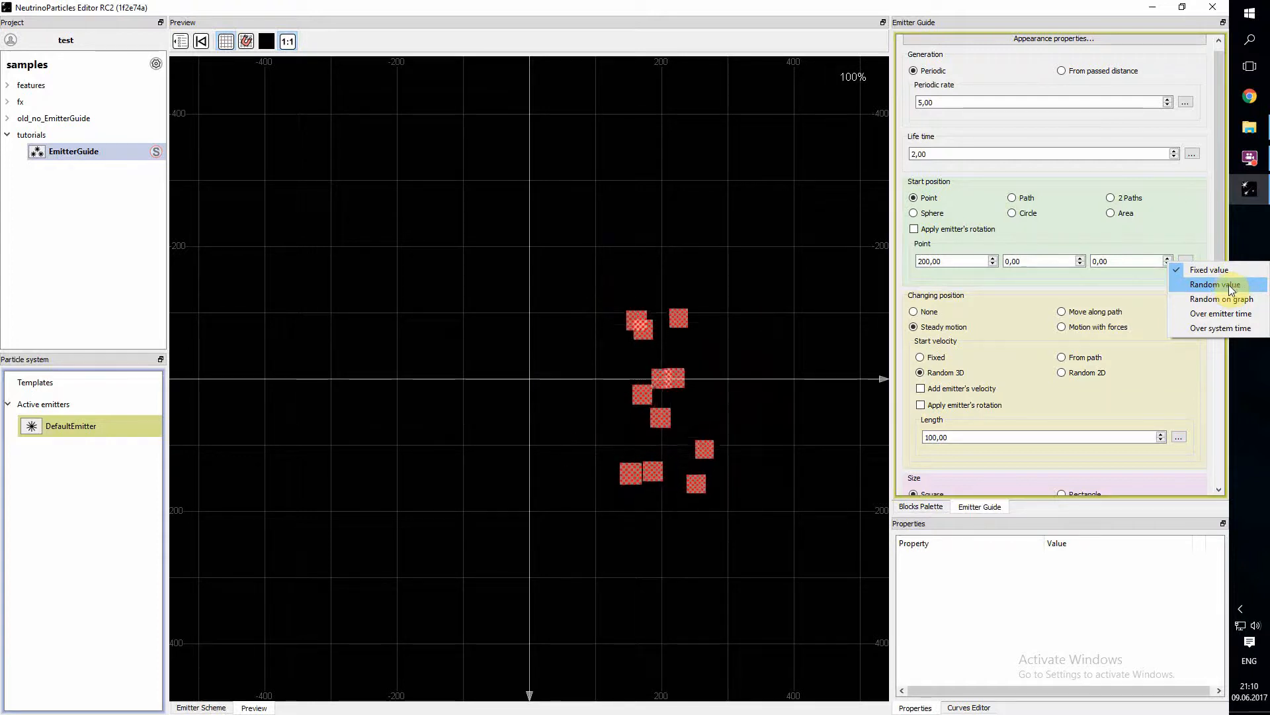
left_click(1224, 284)
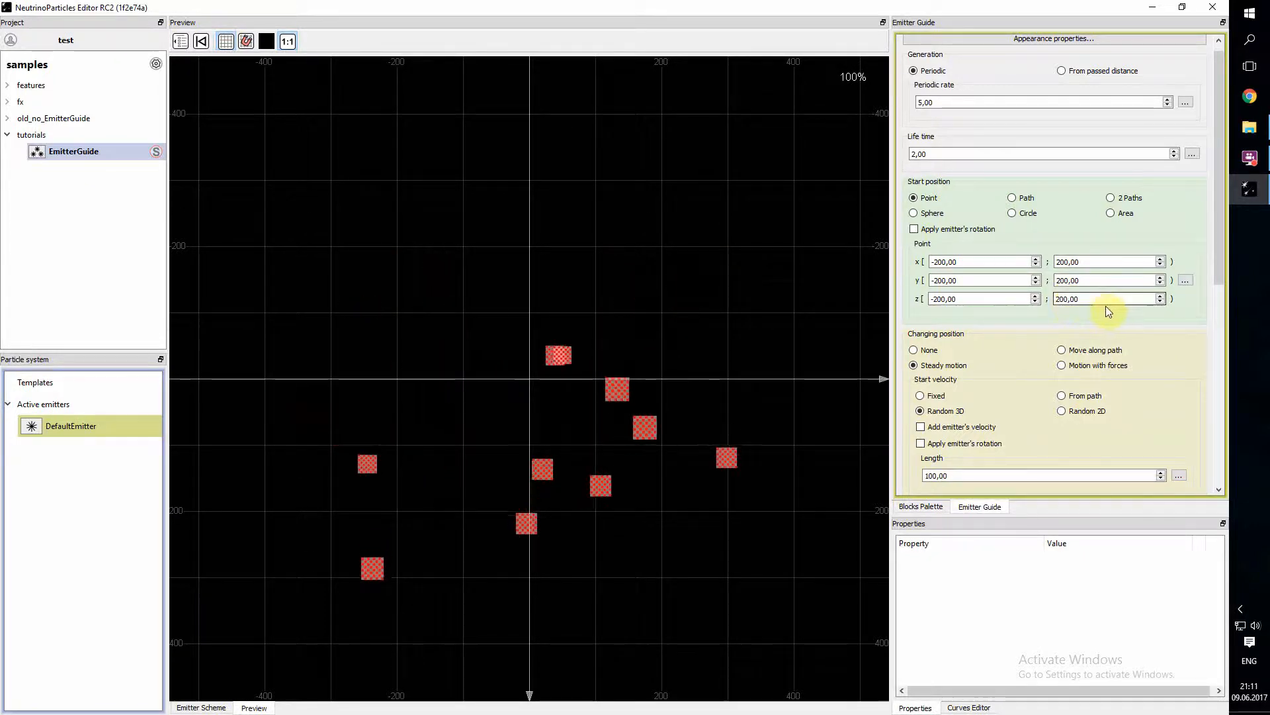
- Switch the start position point to Random on graph and open its curves for editing
left_click(1186, 280)
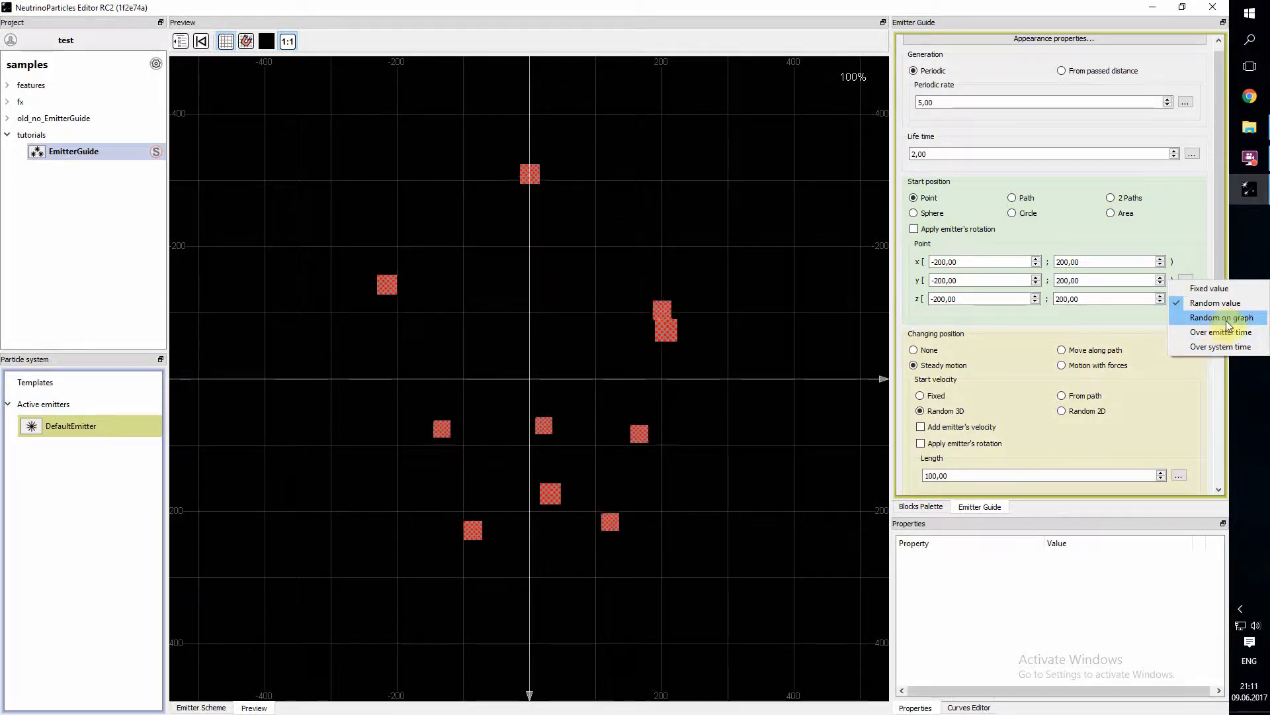
left_click(1247, 322)
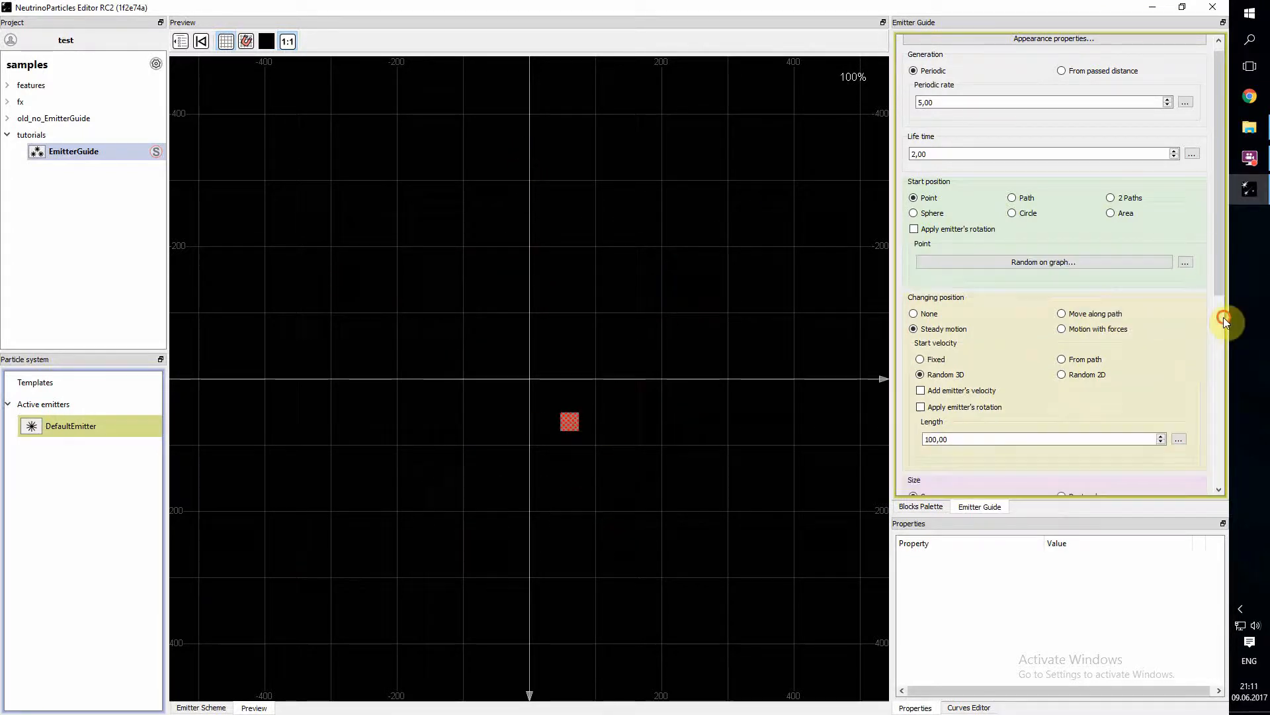
left_click(1105, 262)
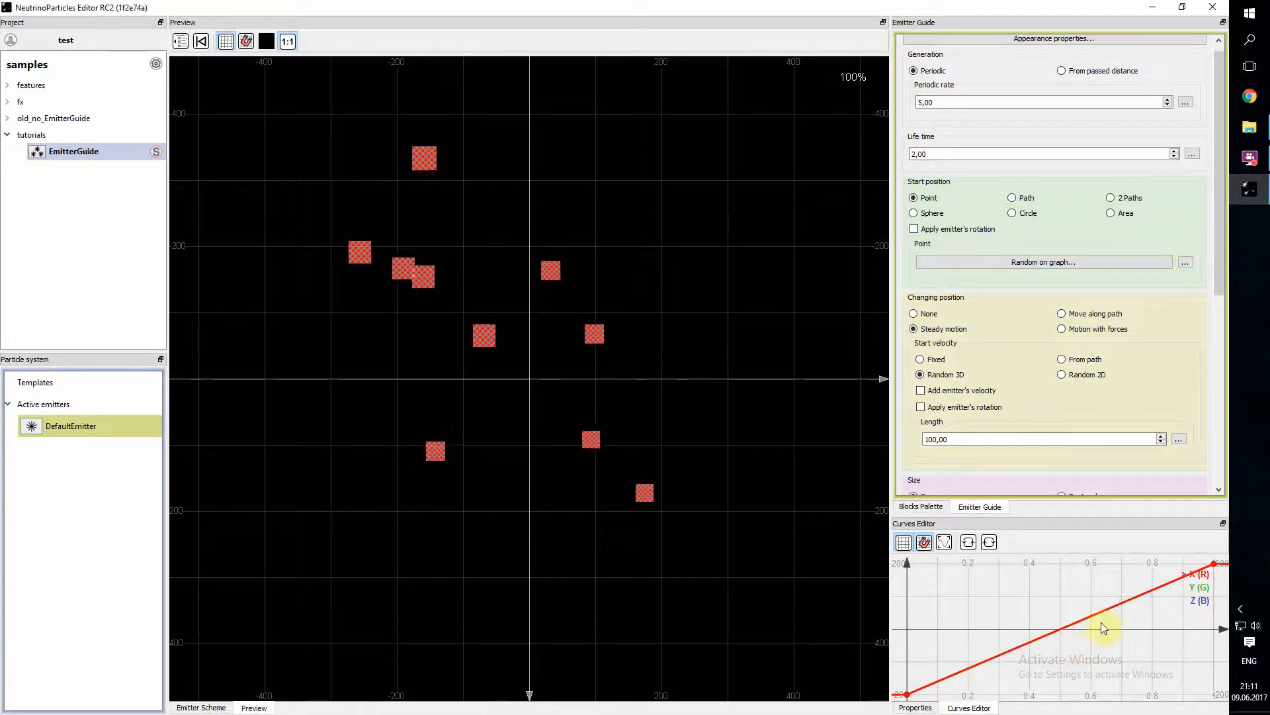
- Examine the X, Y and Z curves of the start point's random graph one after another
left_click(1199, 587)
left_click(1200, 601)
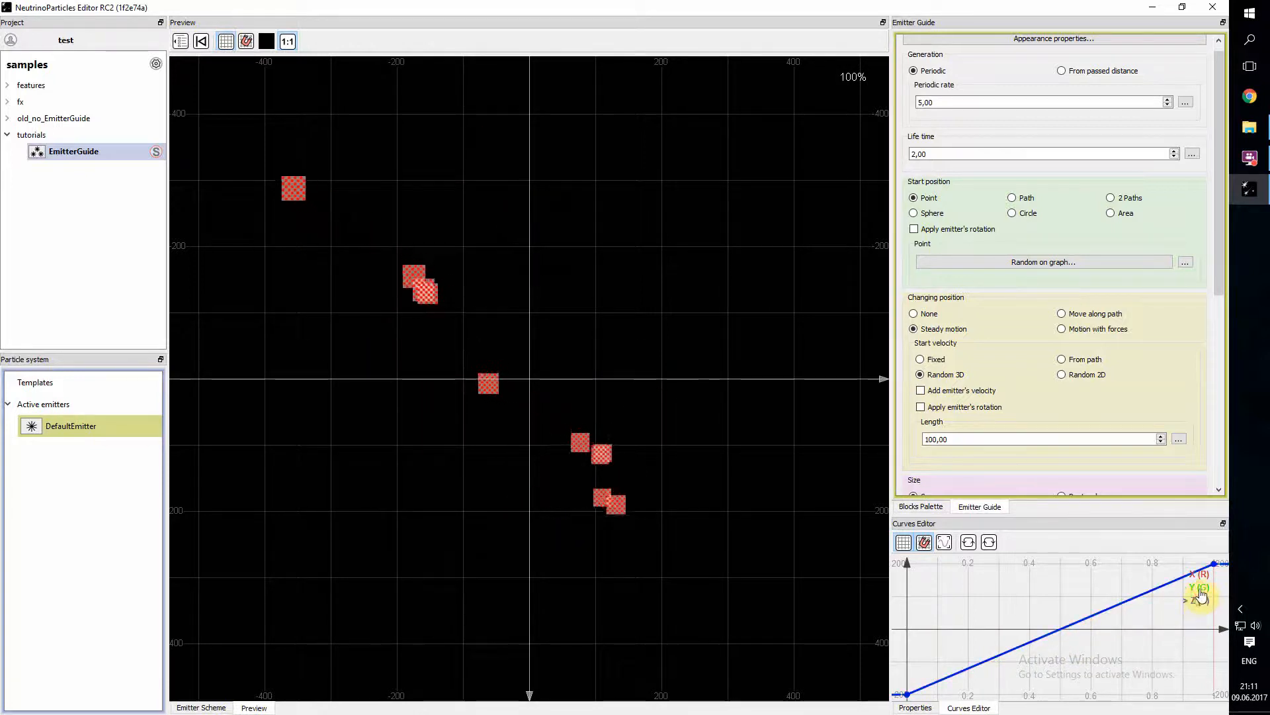
left_click(1200, 587)
left_click(1202, 576)
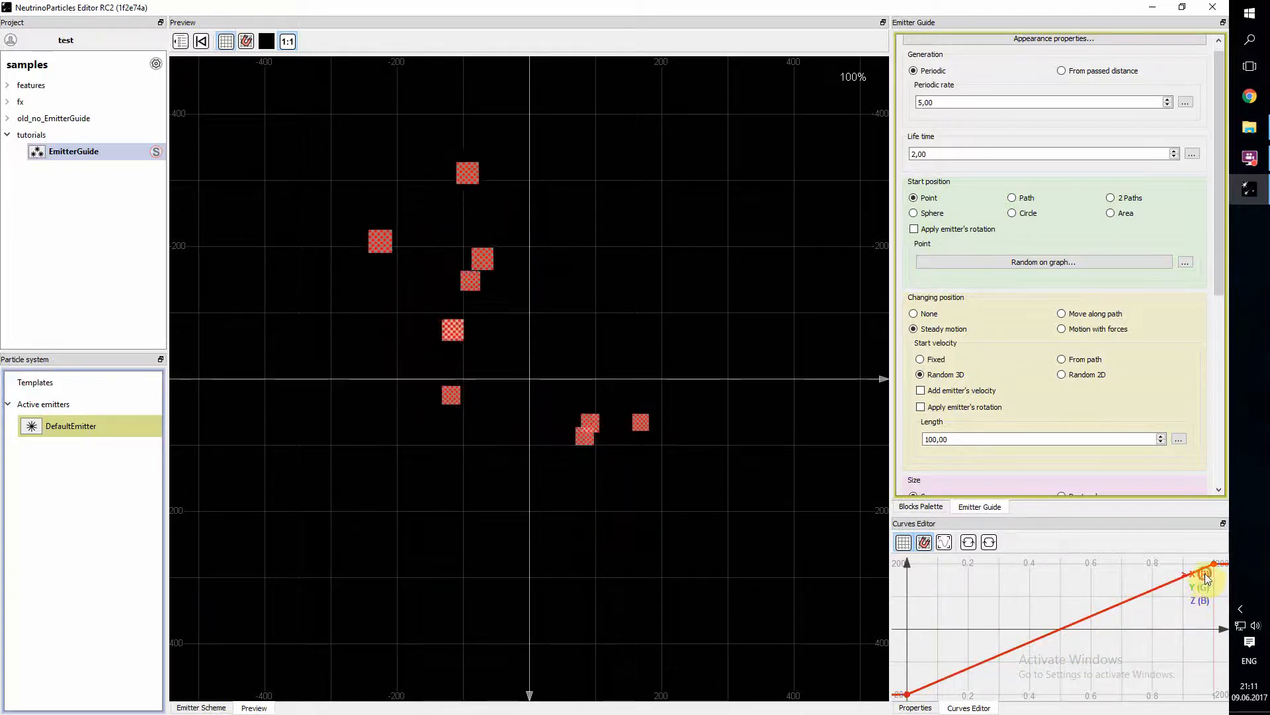
left_click(1204, 574)
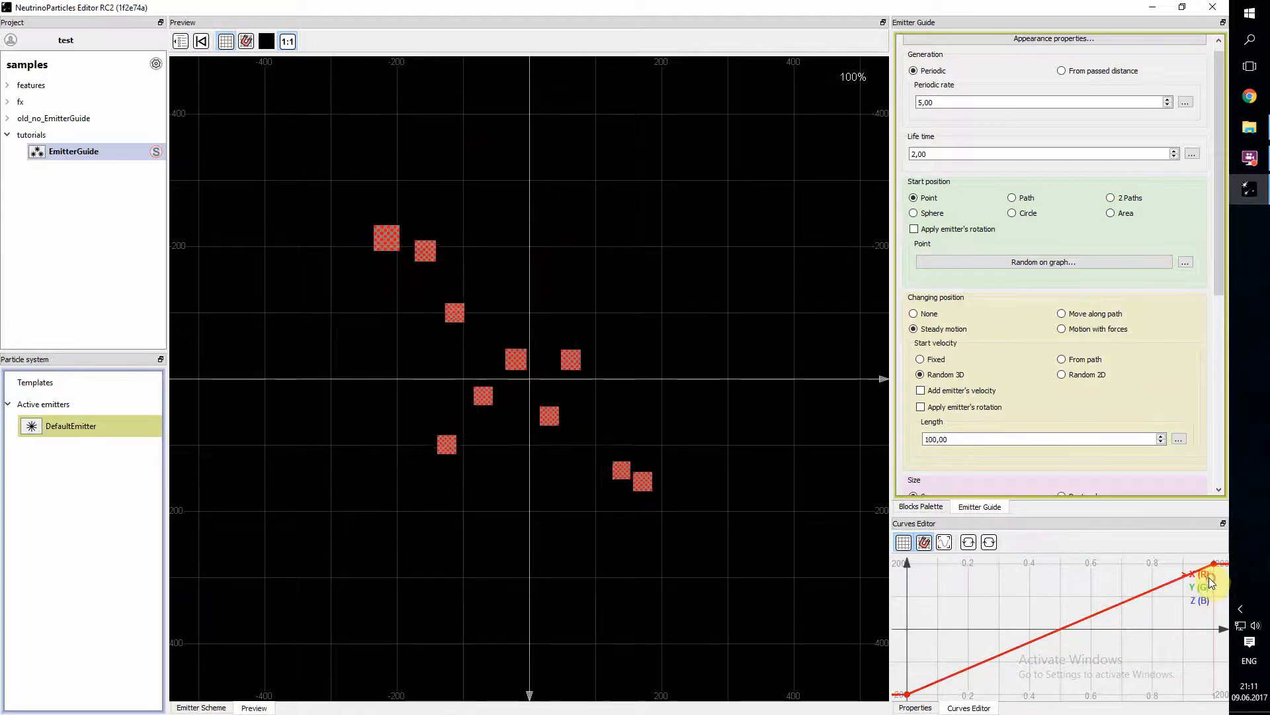
left_click(1200, 587)
left_click(1202, 599)
left_click(1202, 589)
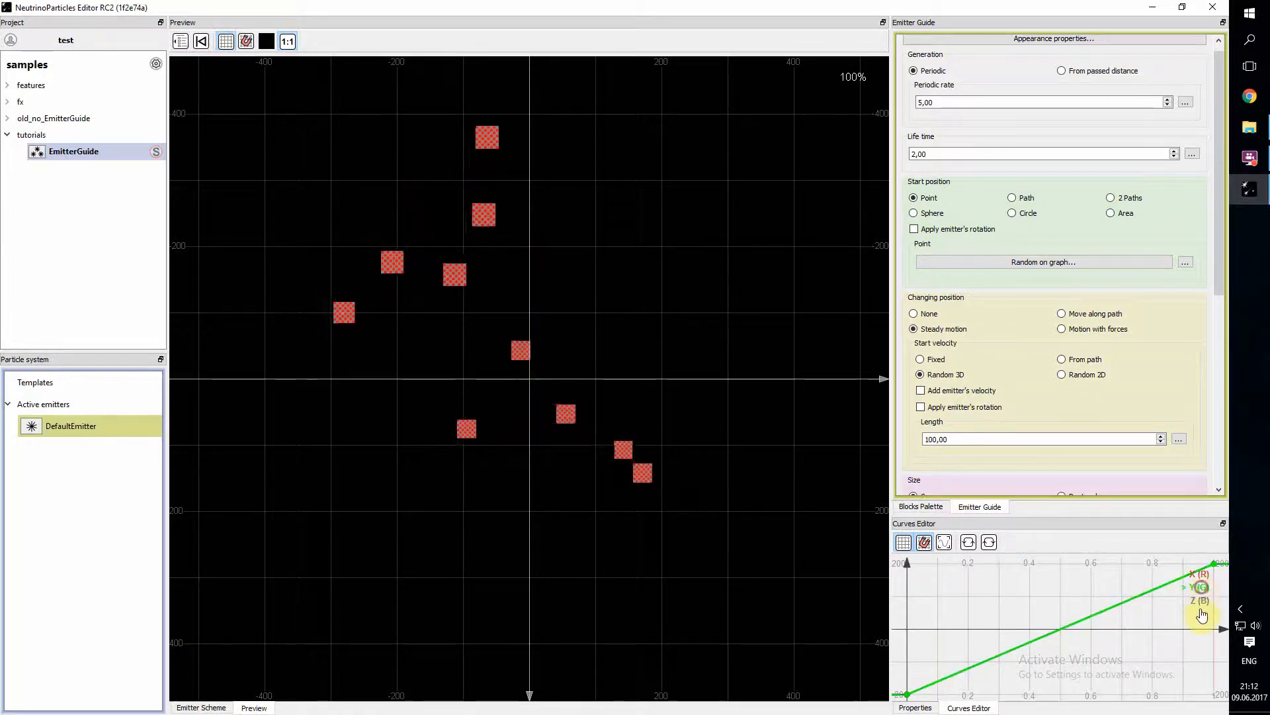
left_click_drag(1132, 625, 1161, 597)
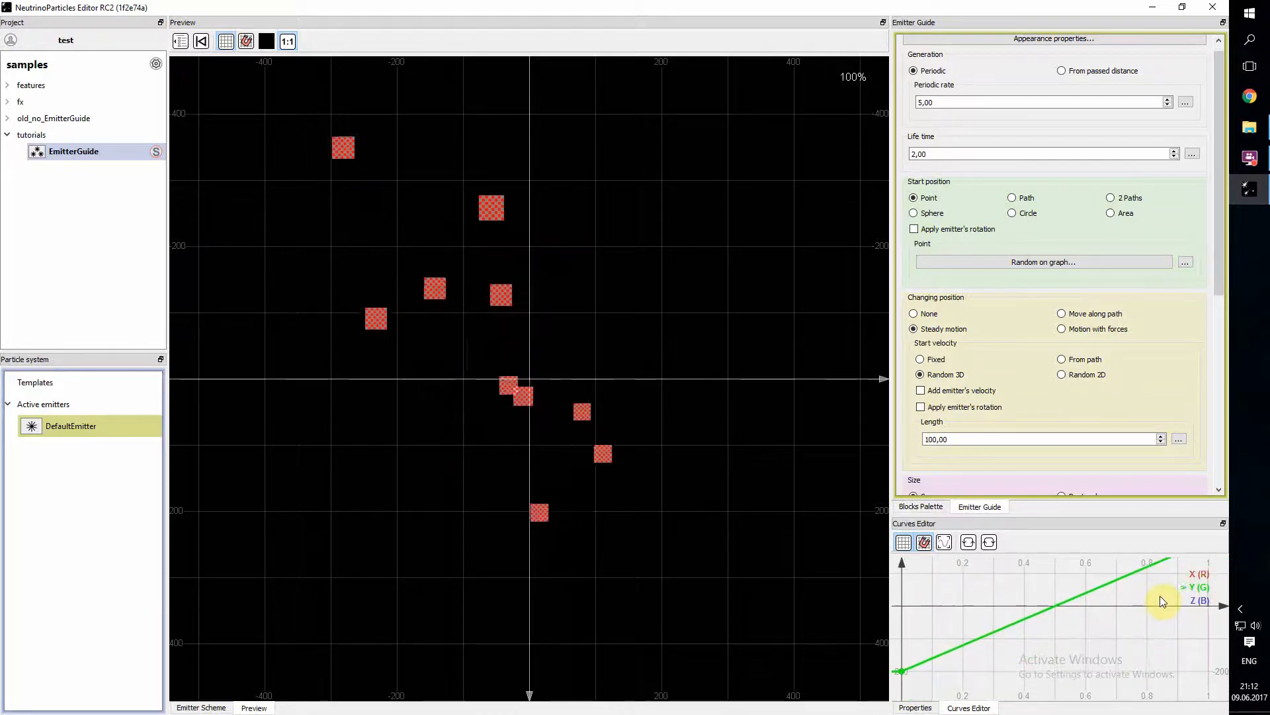
left_click(1198, 574)
left_click_drag(1085, 603, 1091, 631)
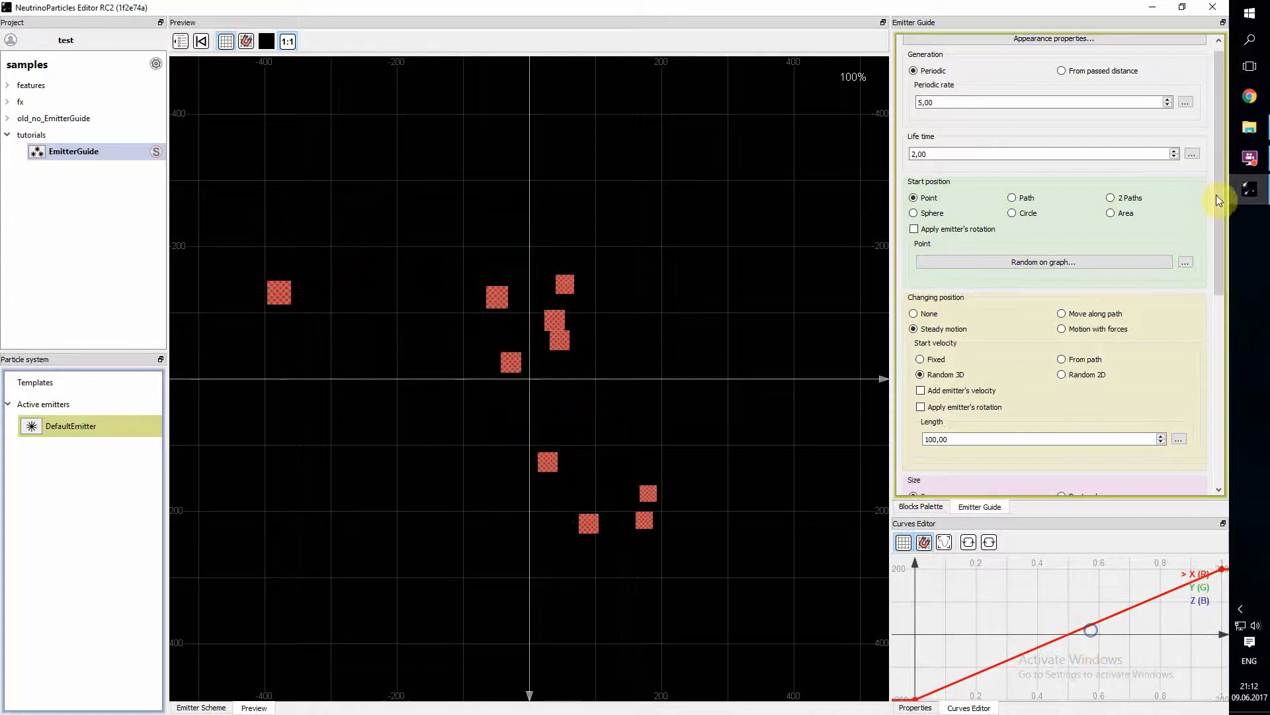
- Switch the start position point to Over emitter time and inspect its X and Y curves
left_click(1186, 262)
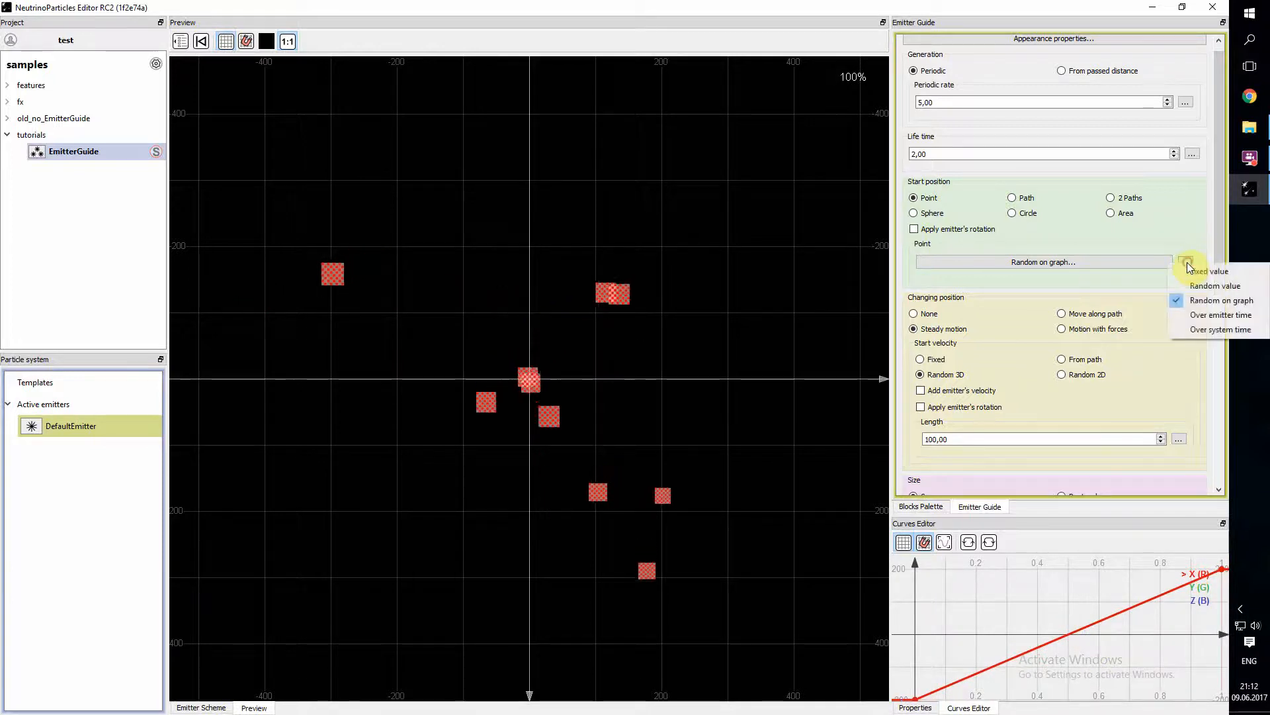
left_click(1226, 322)
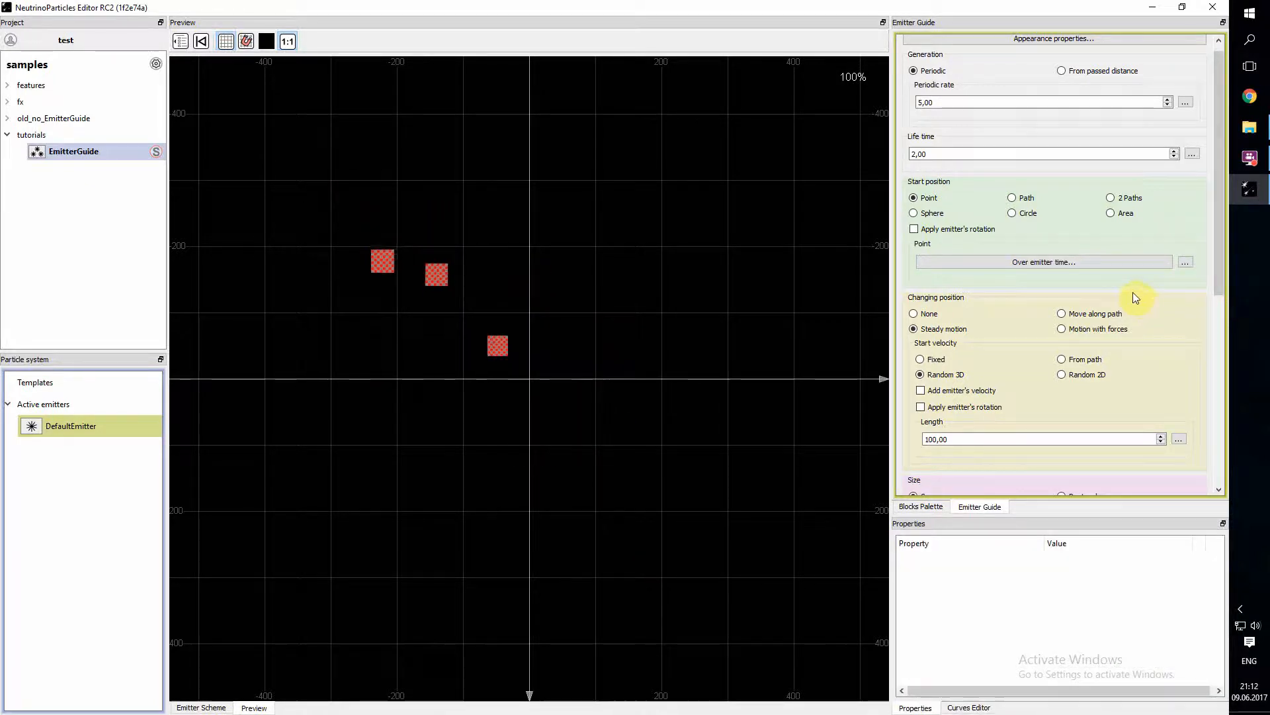
left_click(1114, 262)
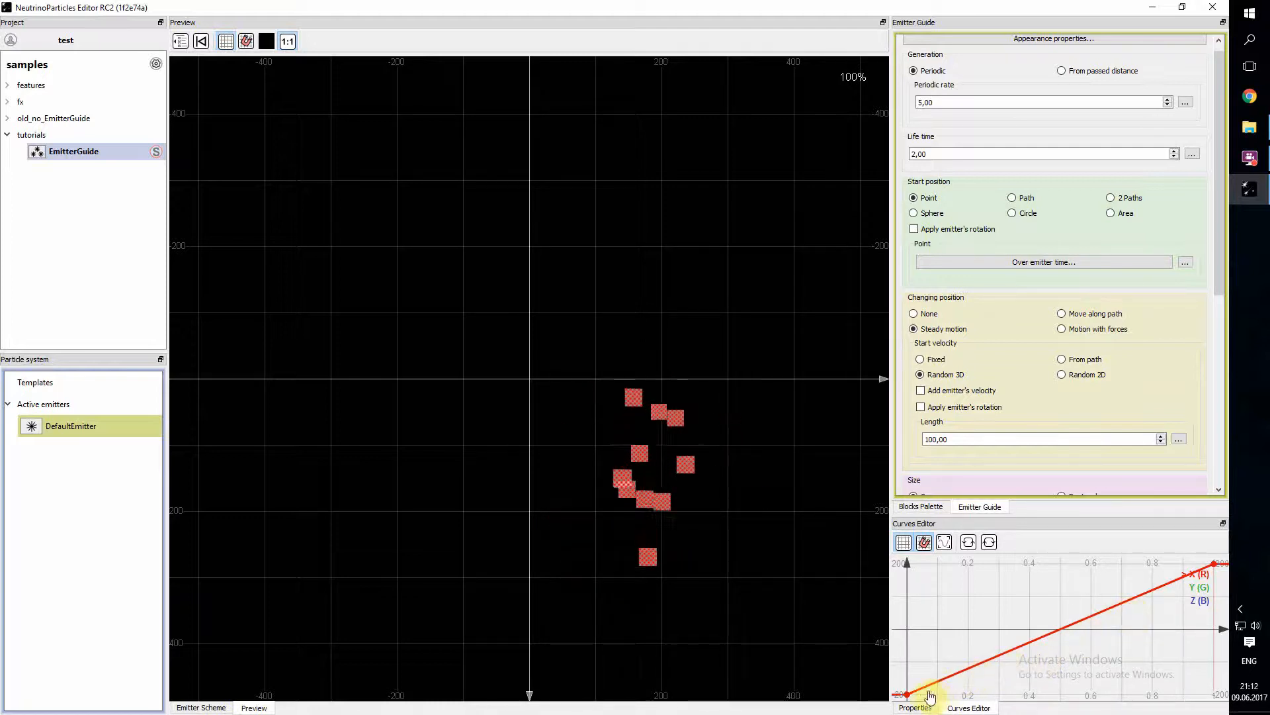
left_click(1204, 587)
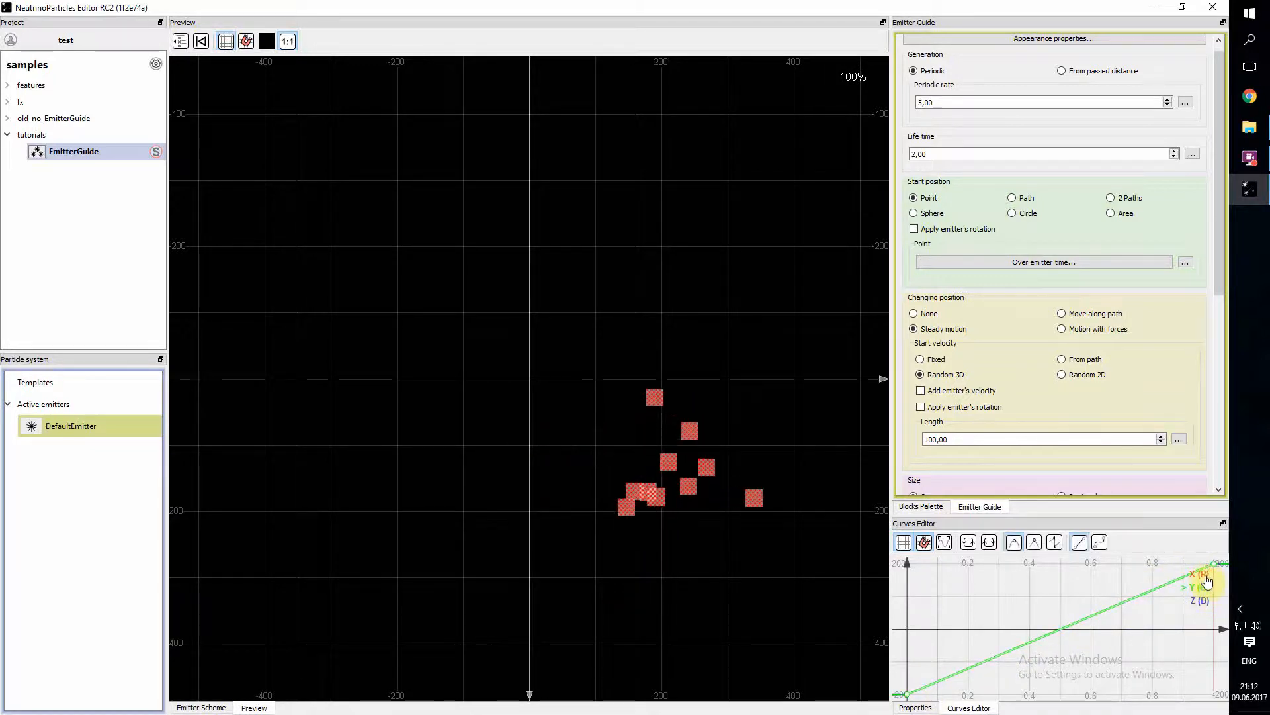
mouse_move(1177, 631)
left_mouse_down()
mouse_move(1185, 665)
mouse_move(1166, 609)
left_mouse_up()
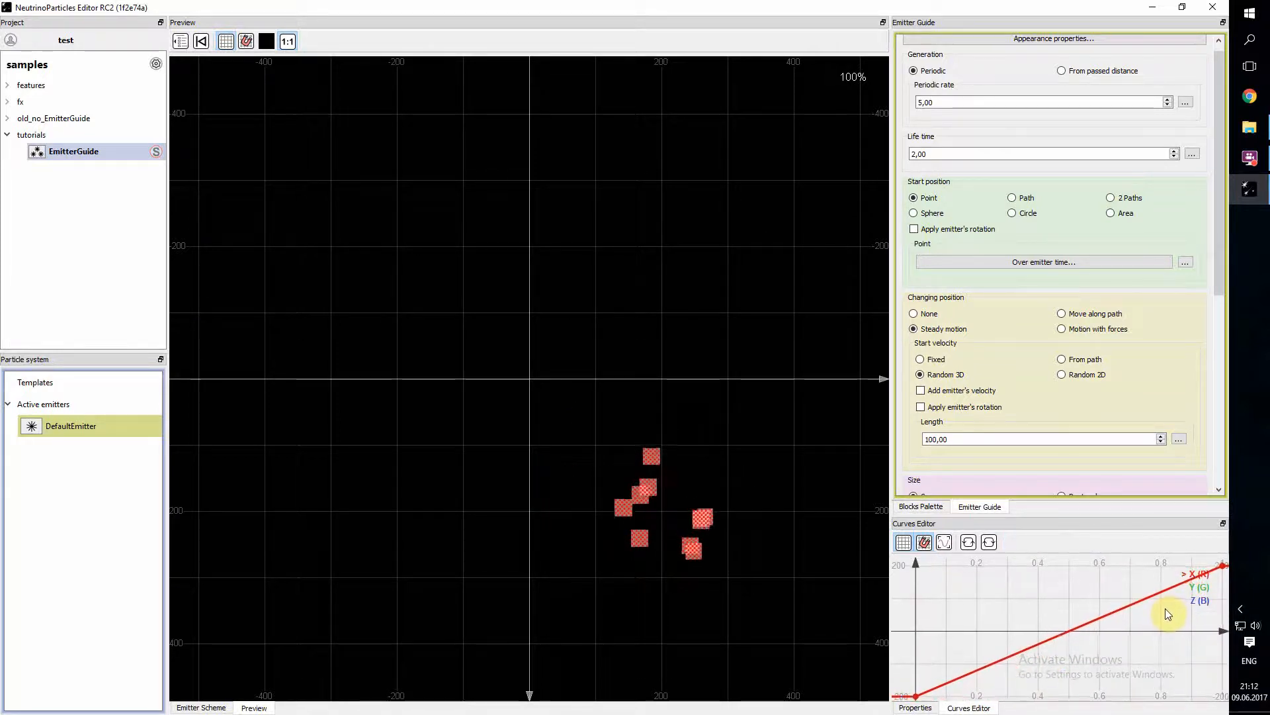
- Return the start position point to Fixed value and change it to Random value
left_click(1185, 262)
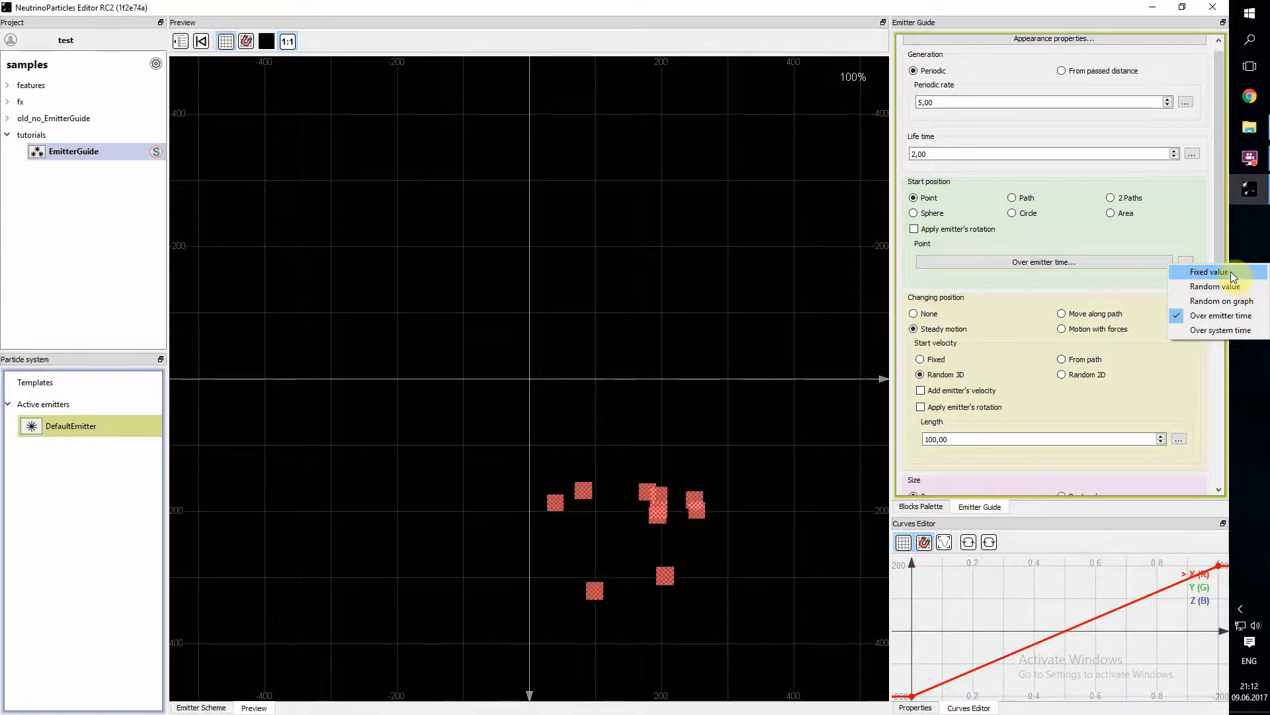
left_click(1217, 272)
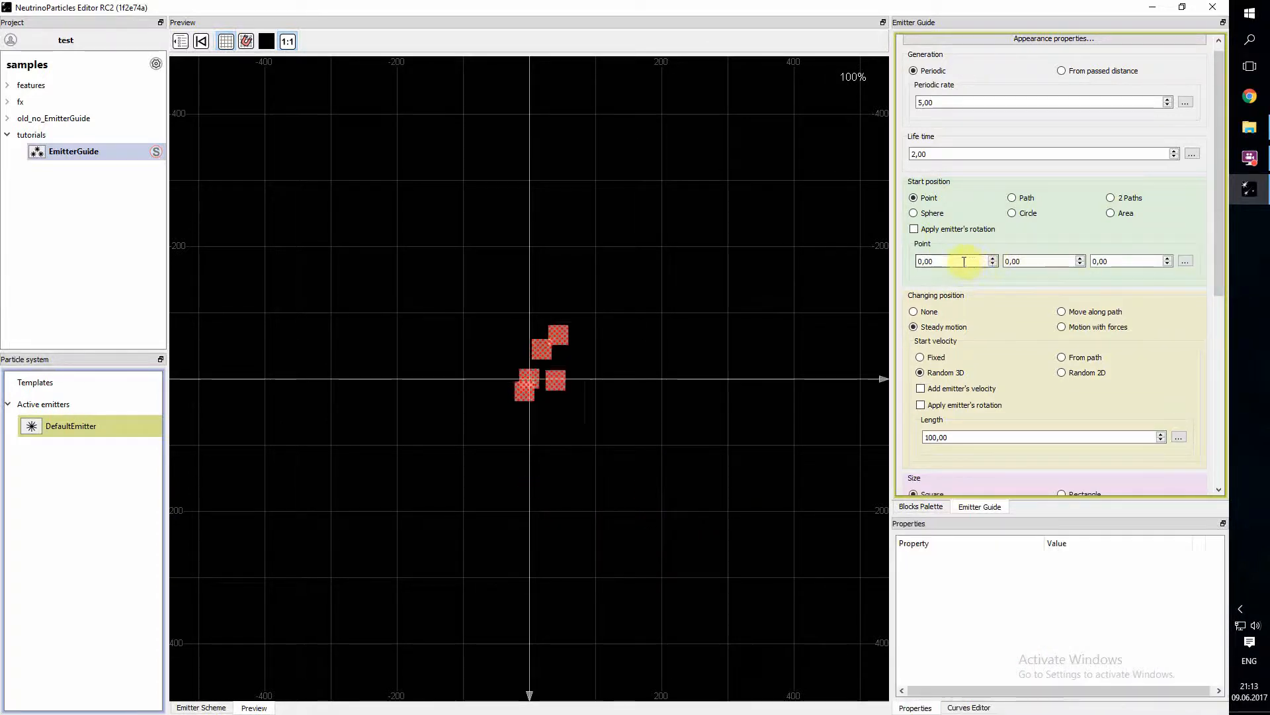
left_click(1186, 262)
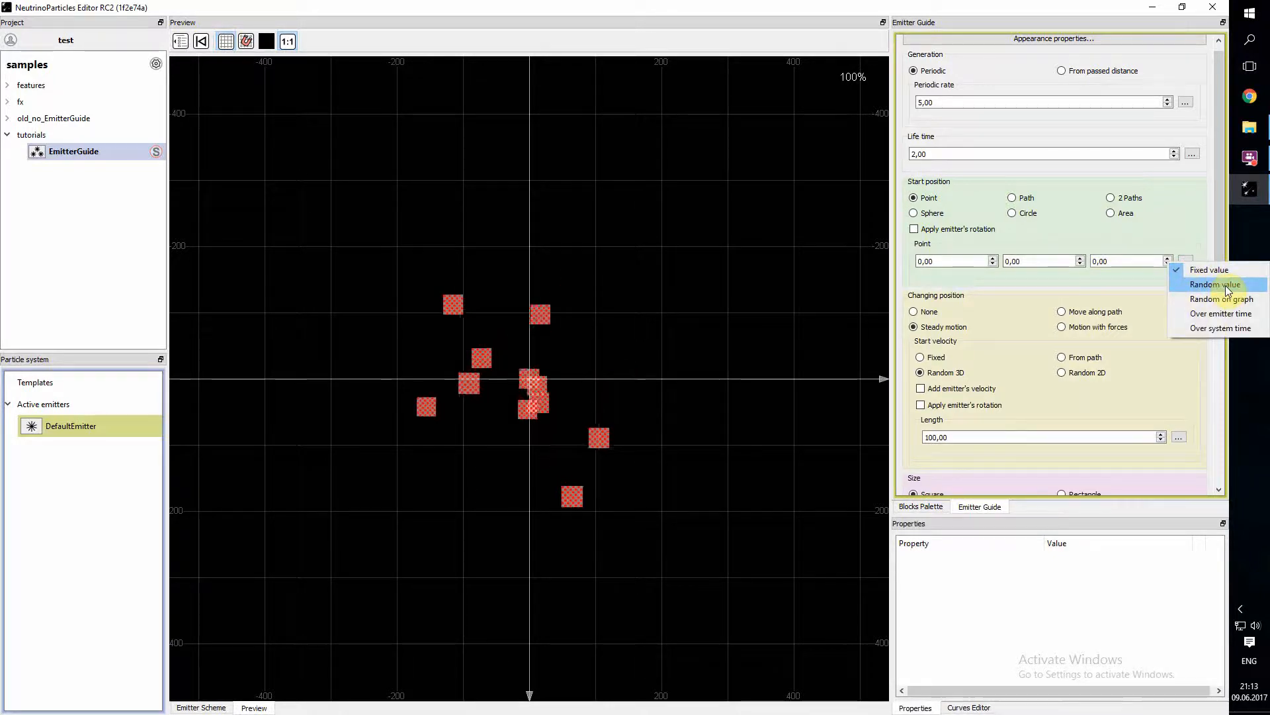
left_click(1210, 286)
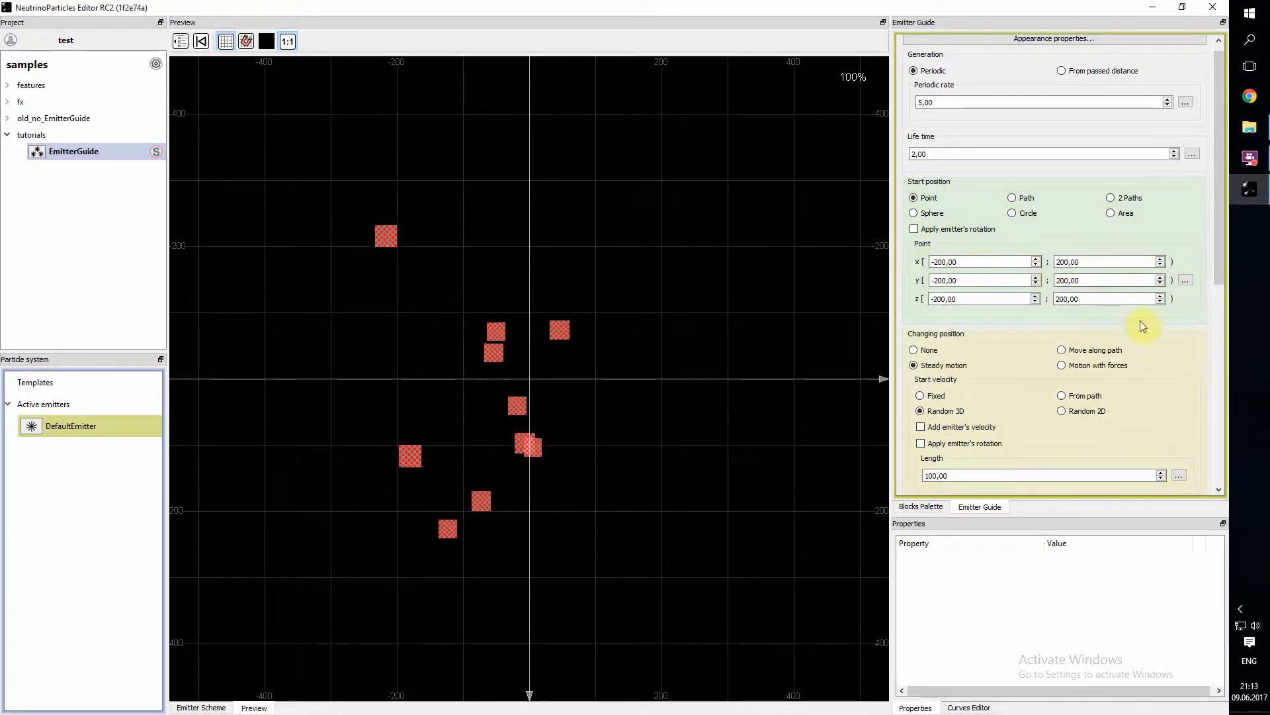
- Make the start position point vary over emitter time instead of randomly
left_click(1185, 280)
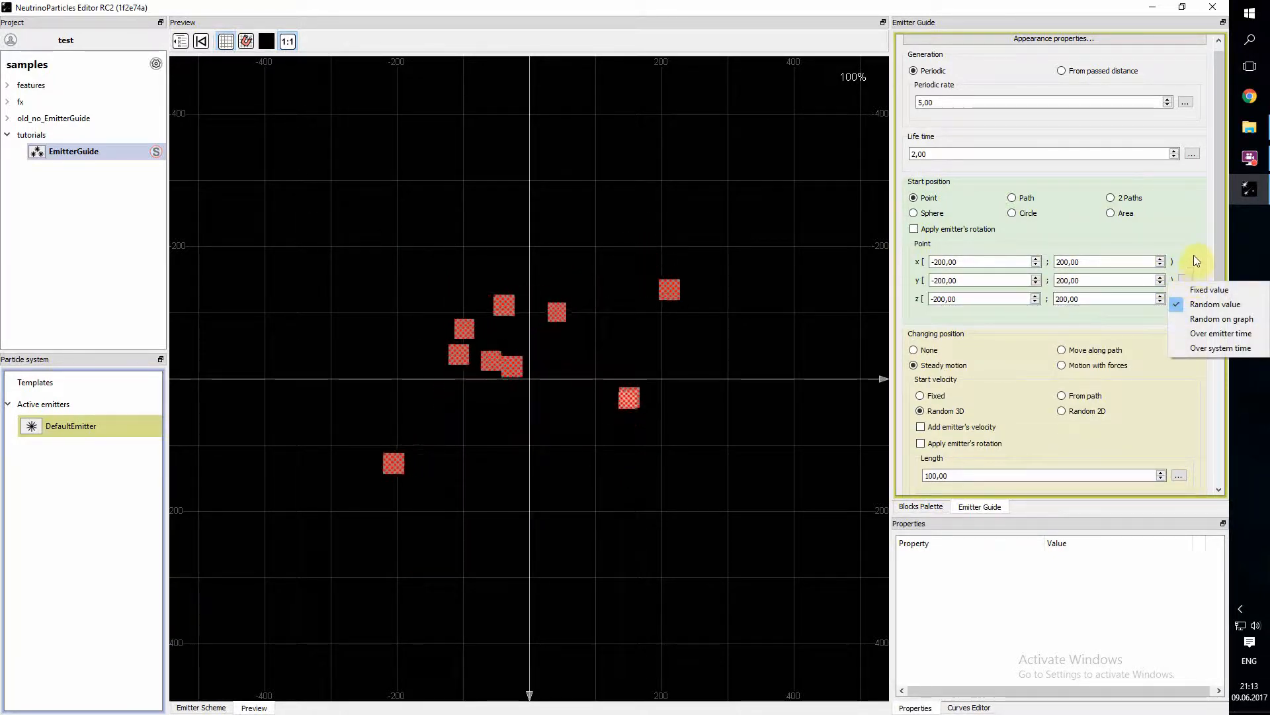
left_click(1221, 336)
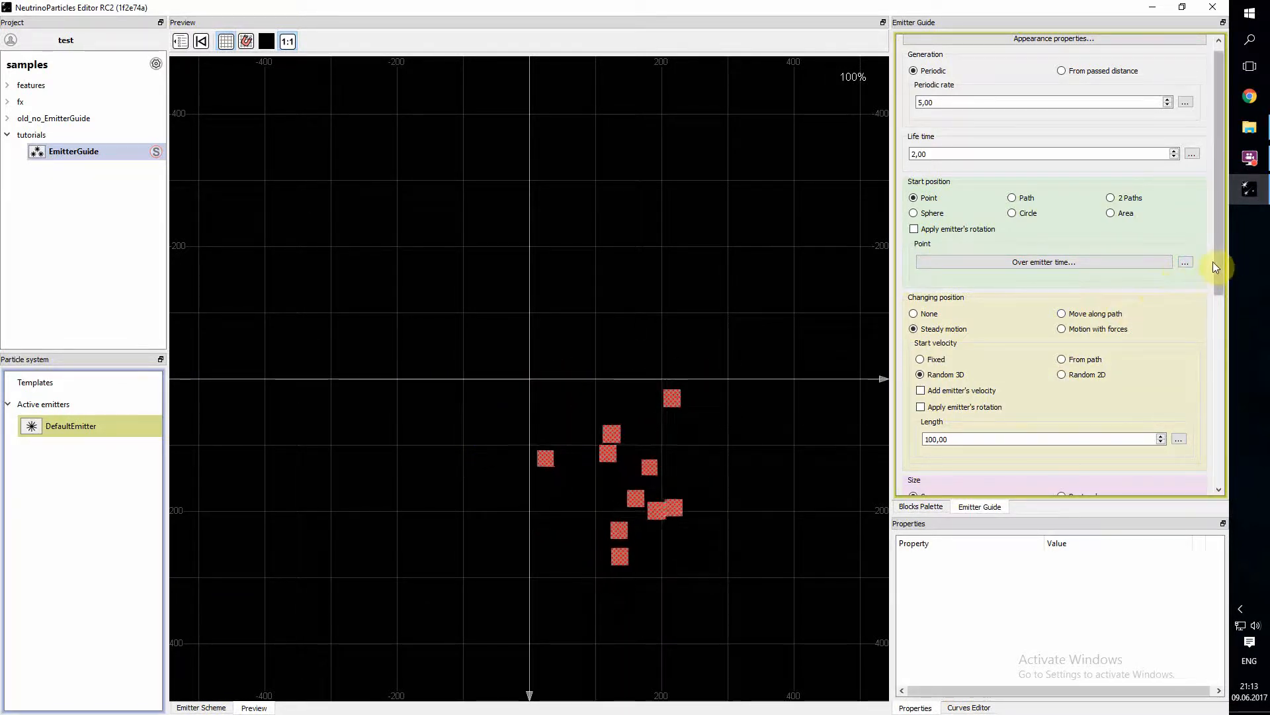
- Change the start position type to Path and open the path for editing in the preview
left_click_drag(1220, 252, 1220, 238)
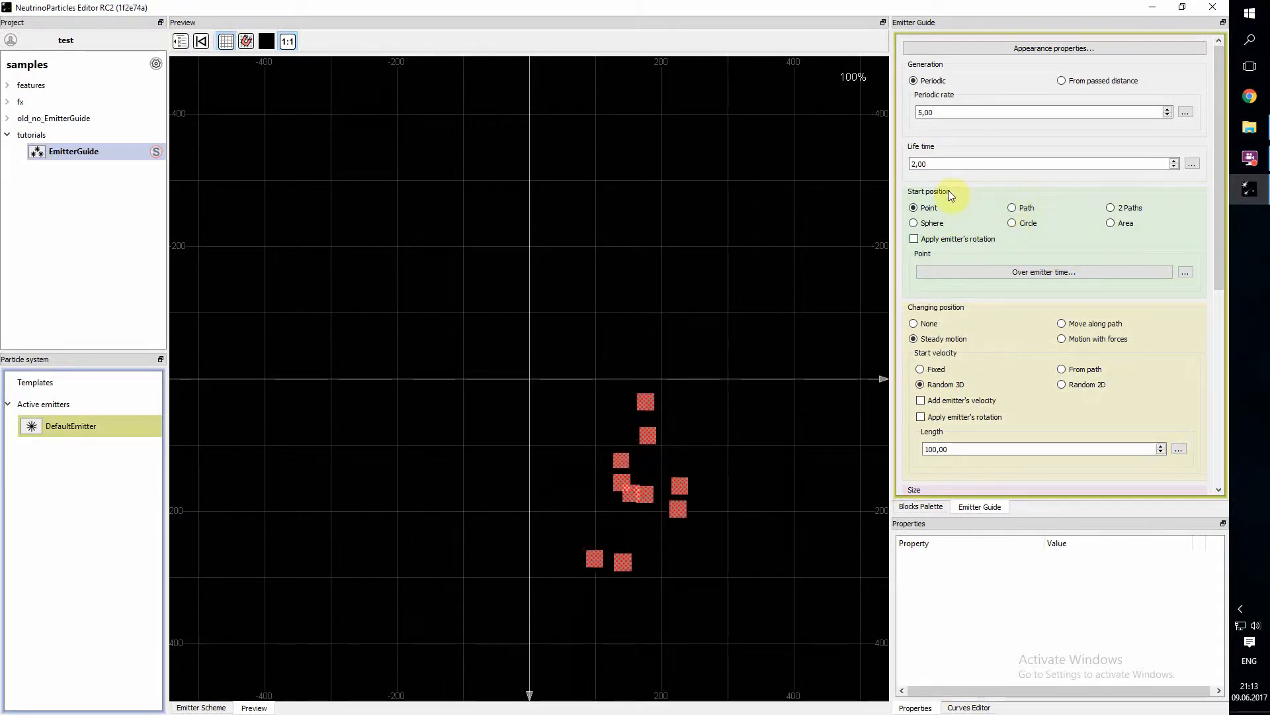
left_click(1013, 208)
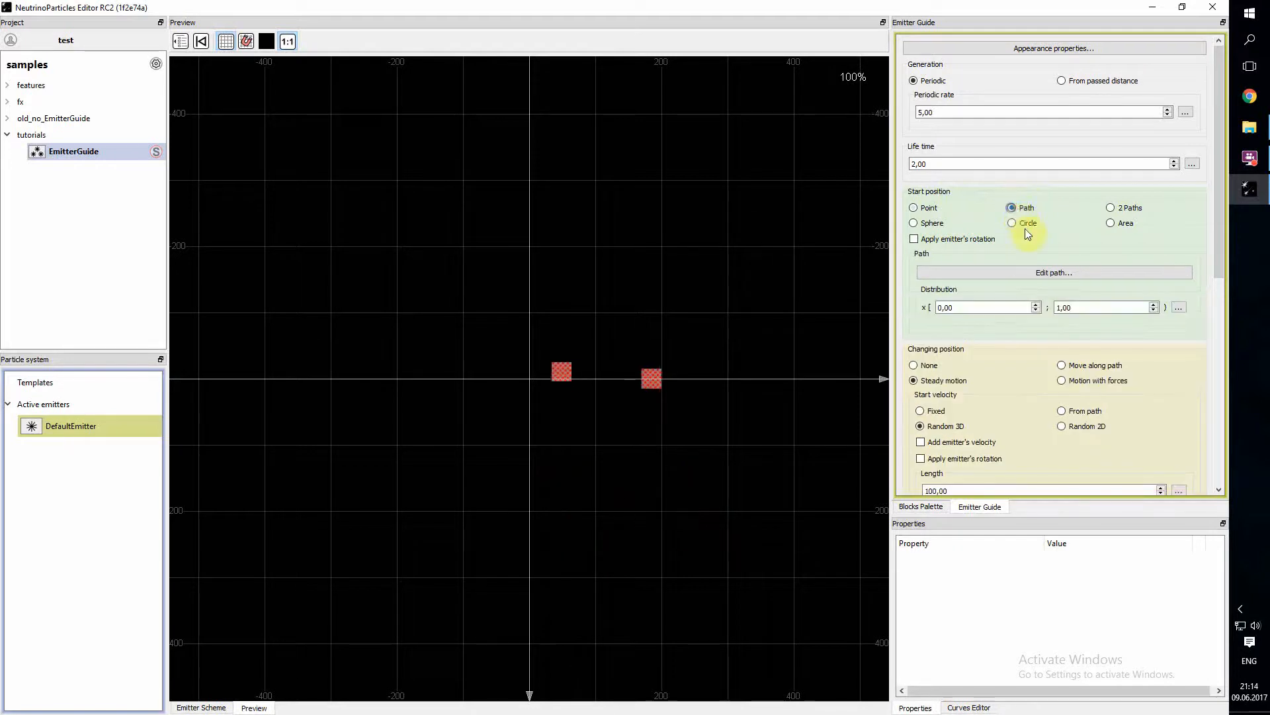
left_click(1036, 271)
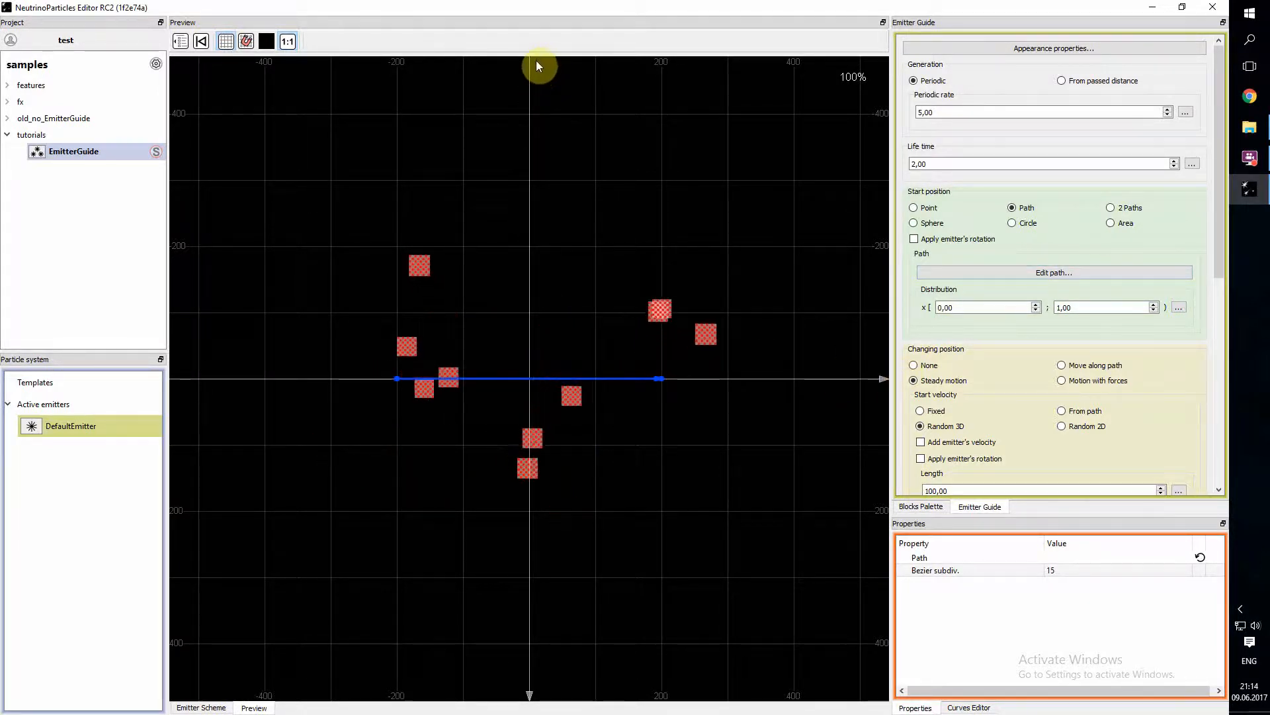
left_click(989, 274)
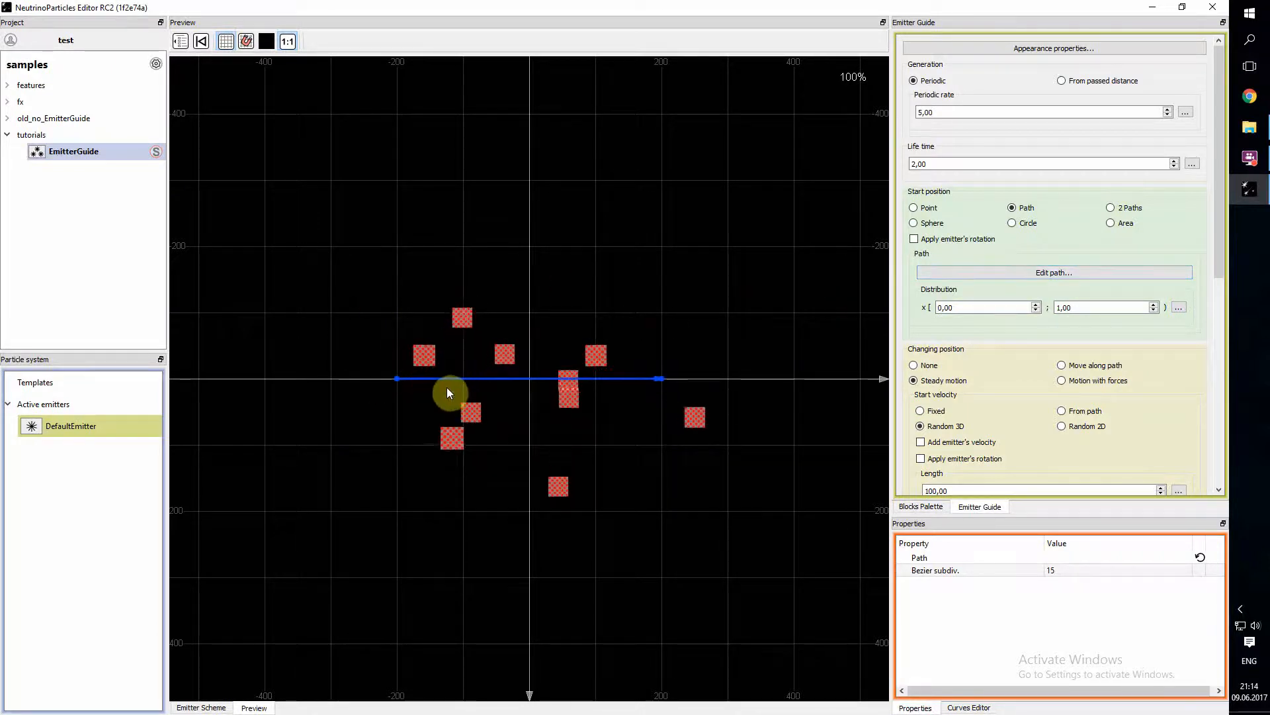
left_click(1087, 271)
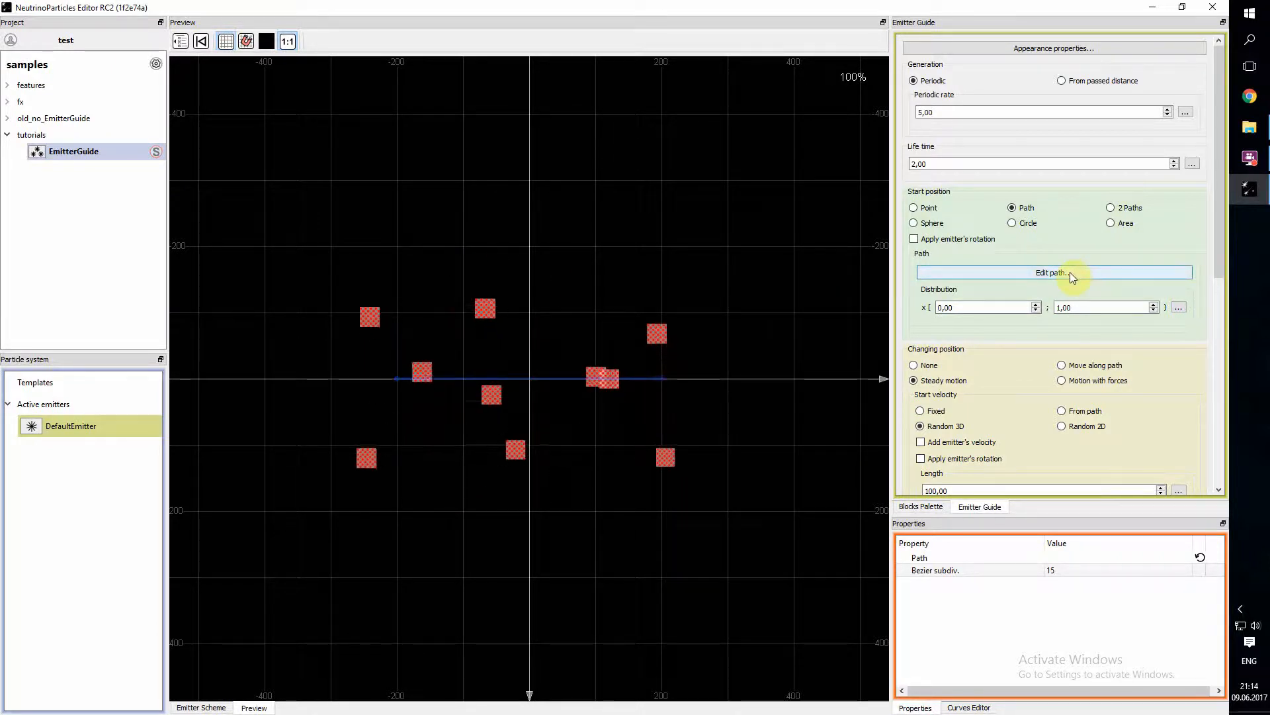
left_click(1070, 272)
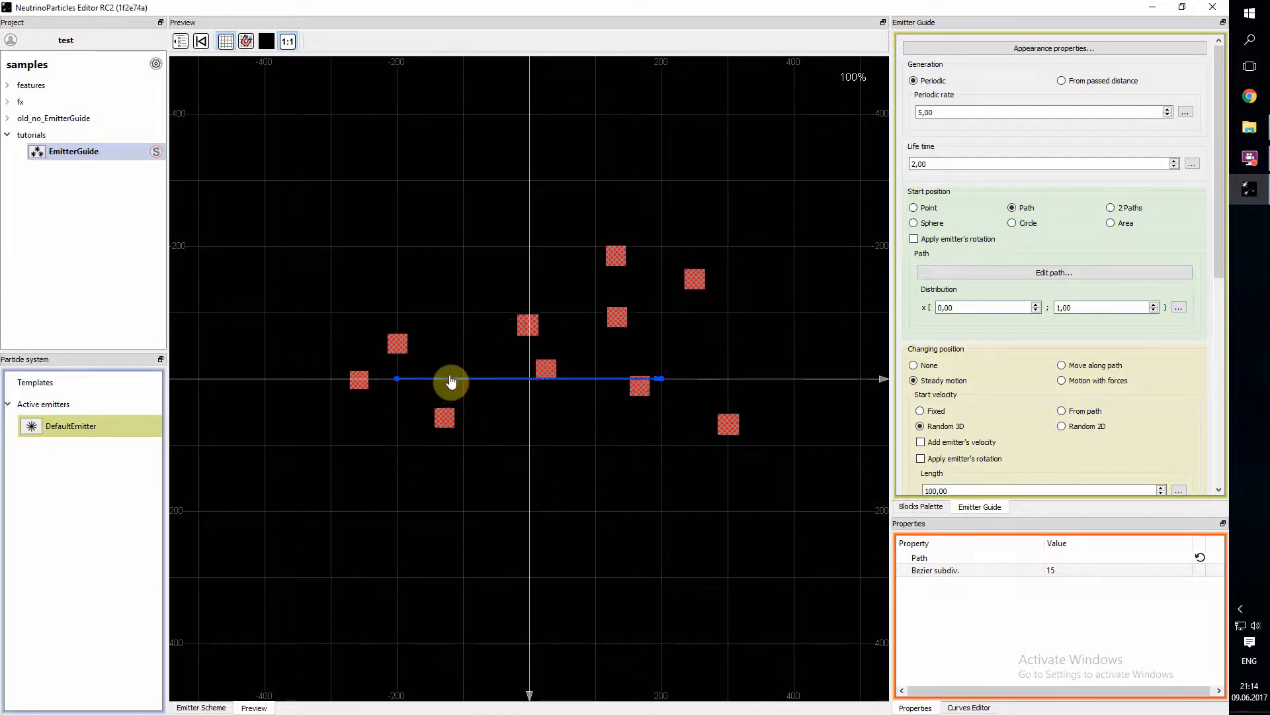
- Select the path's start point, end point and connecting segment in turn to examine how each can be edited
left_click(397, 380)
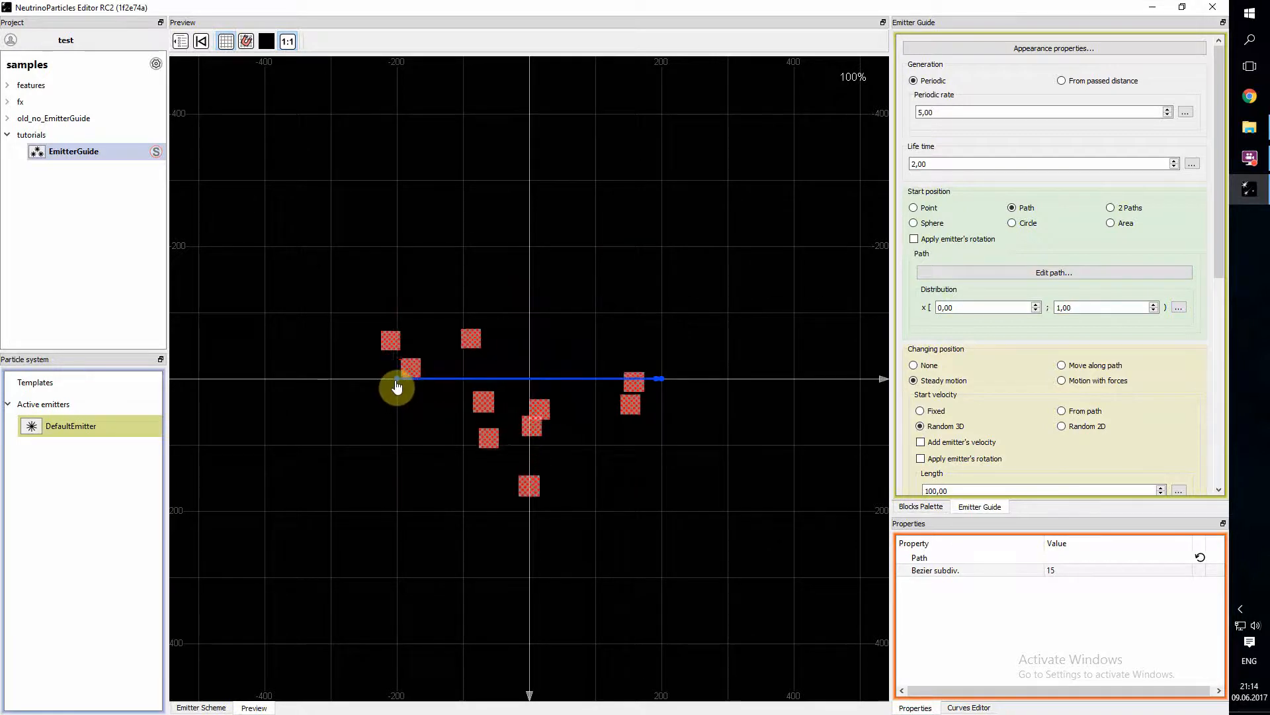
left_click(661, 380)
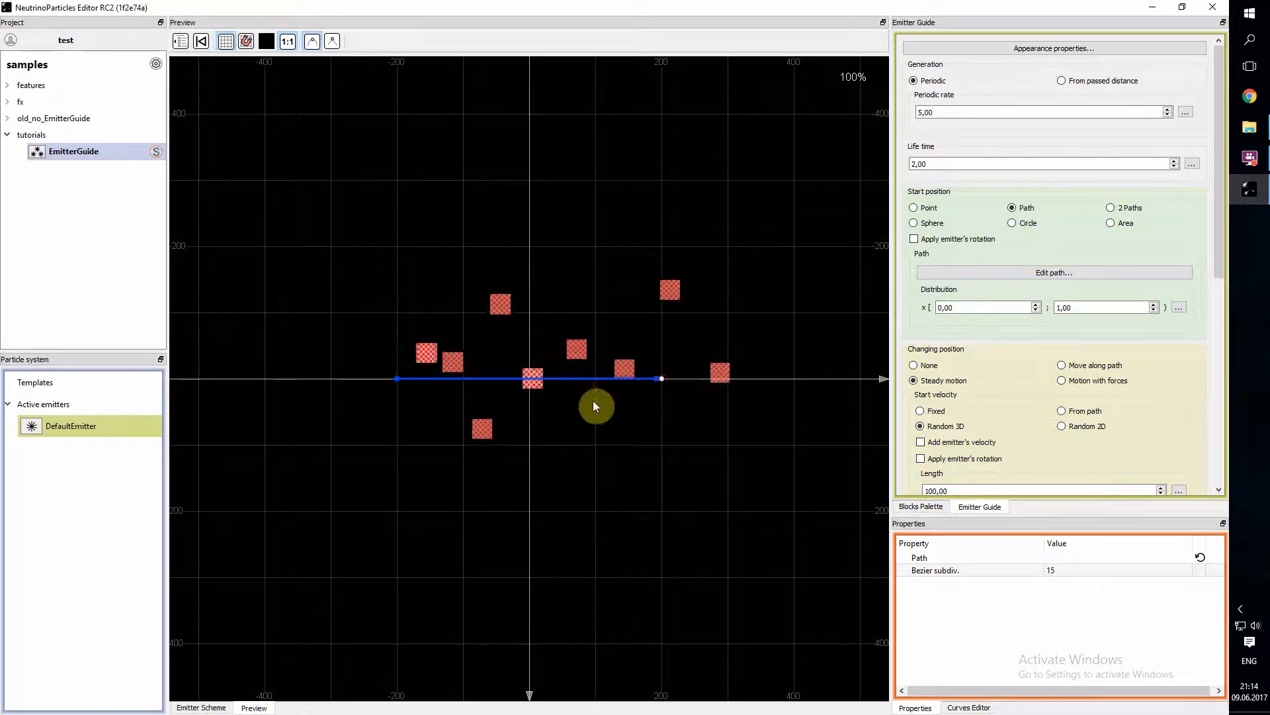
left_click(397, 380)
left_click(396, 380)
mouse_move(397, 383)
left_mouse_down()
mouse_move(454, 255)
mouse_move(272, 318)
mouse_move(417, 286)
mouse_move(416, 388)
mouse_move(397, 380)
left_mouse_up()
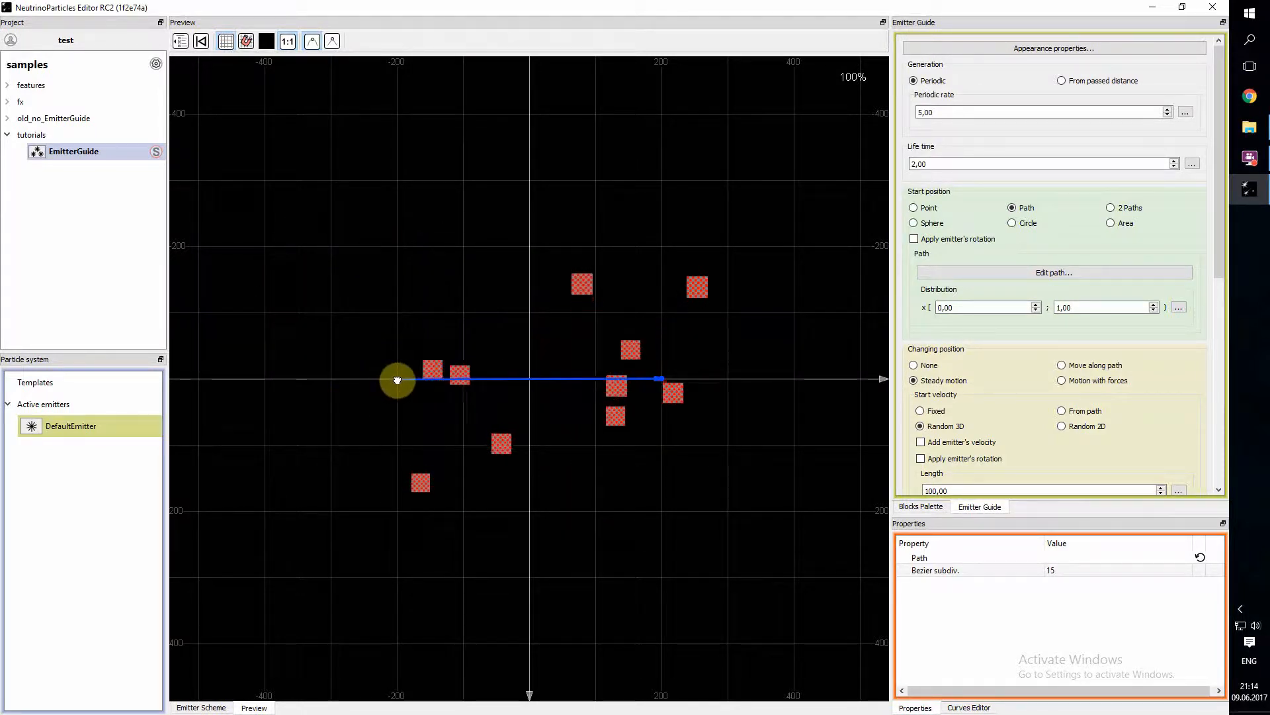
left_click(517, 385)
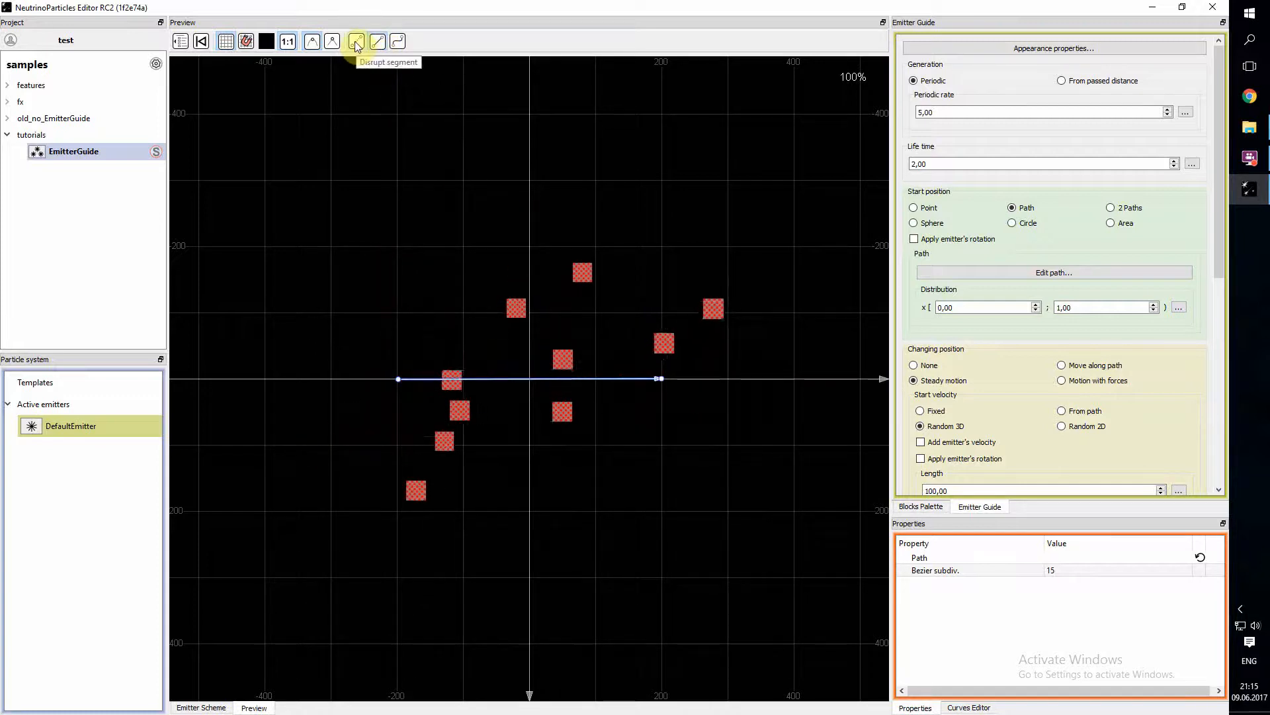
- Extend the path from its end point with two segments, up to X about 100 and across to X about -150
left_click(662, 380)
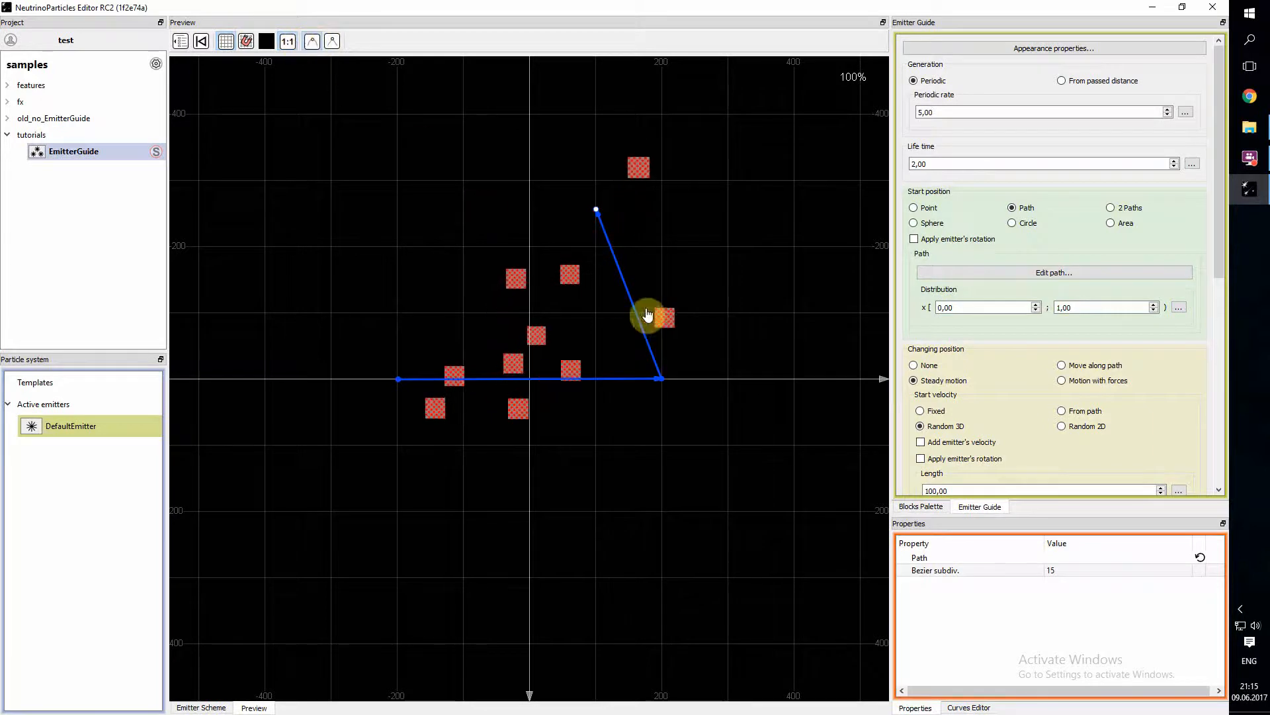
left_click(634, 303)
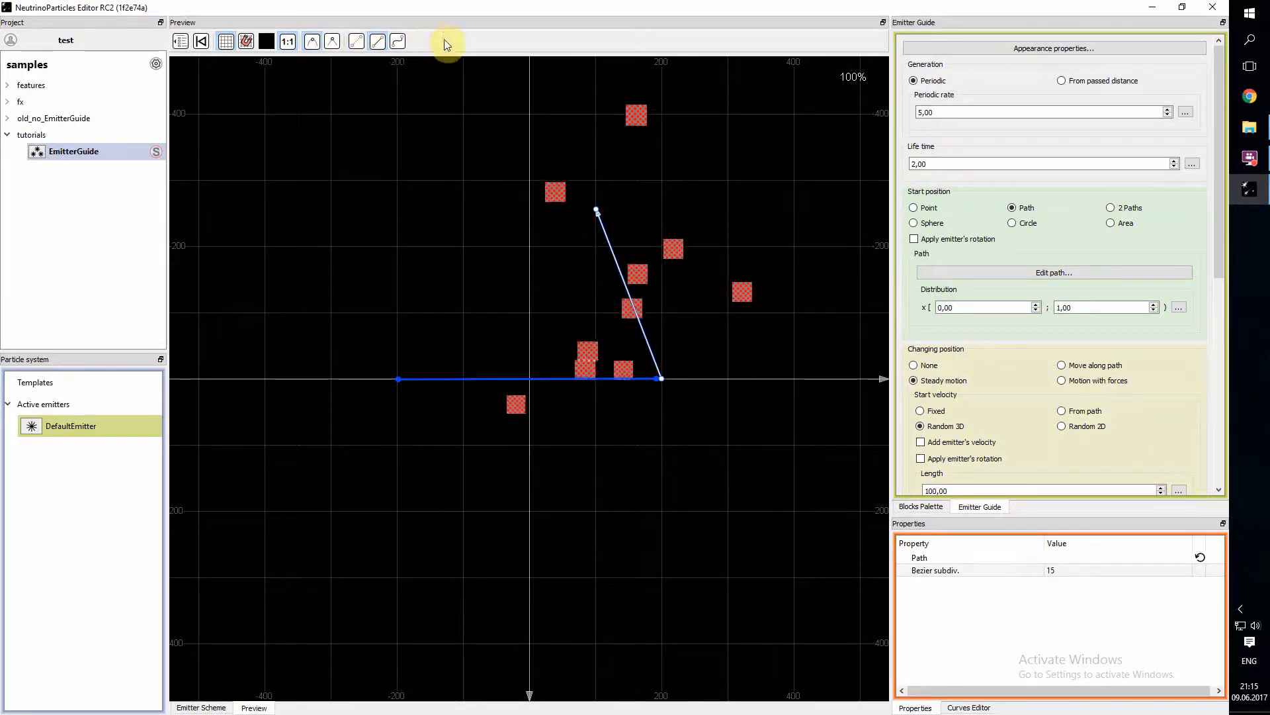
left_click(497, 226)
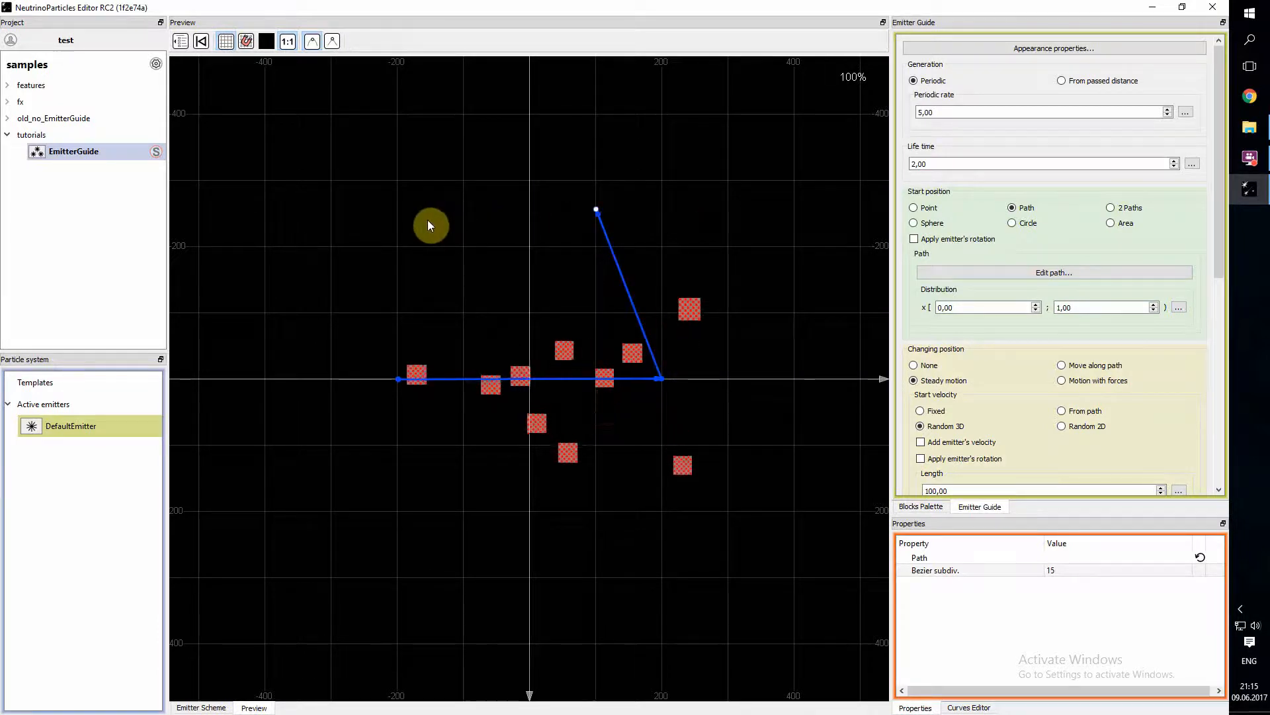
- Disrupt the slanted segment that joins the horizontal base line to the upper part of the path
left_click(623, 279)
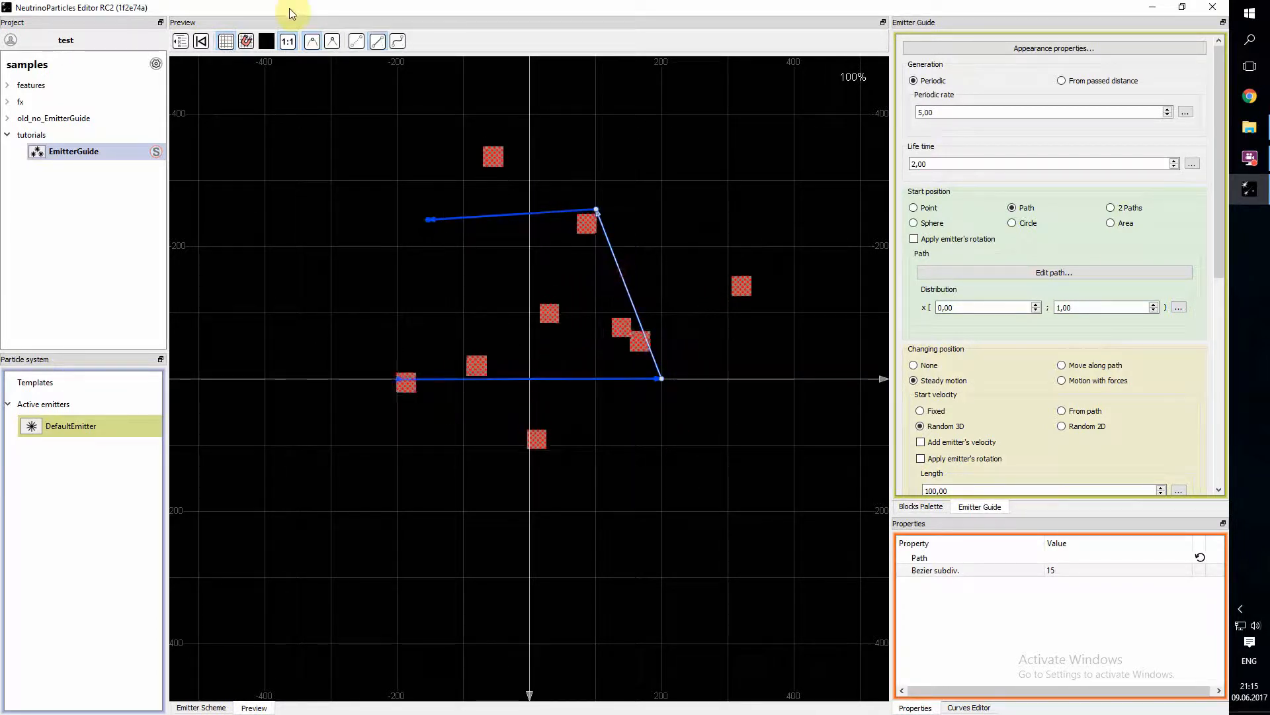
left_click(358, 41)
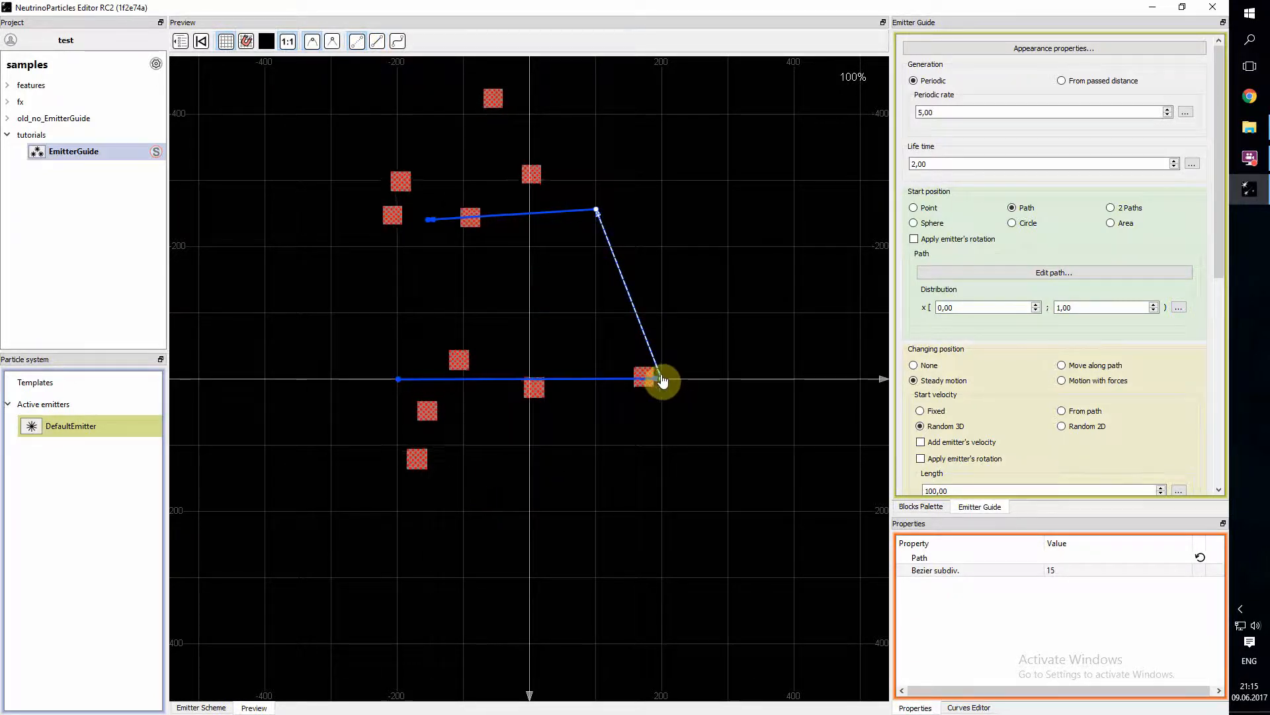
left_click(650, 335)
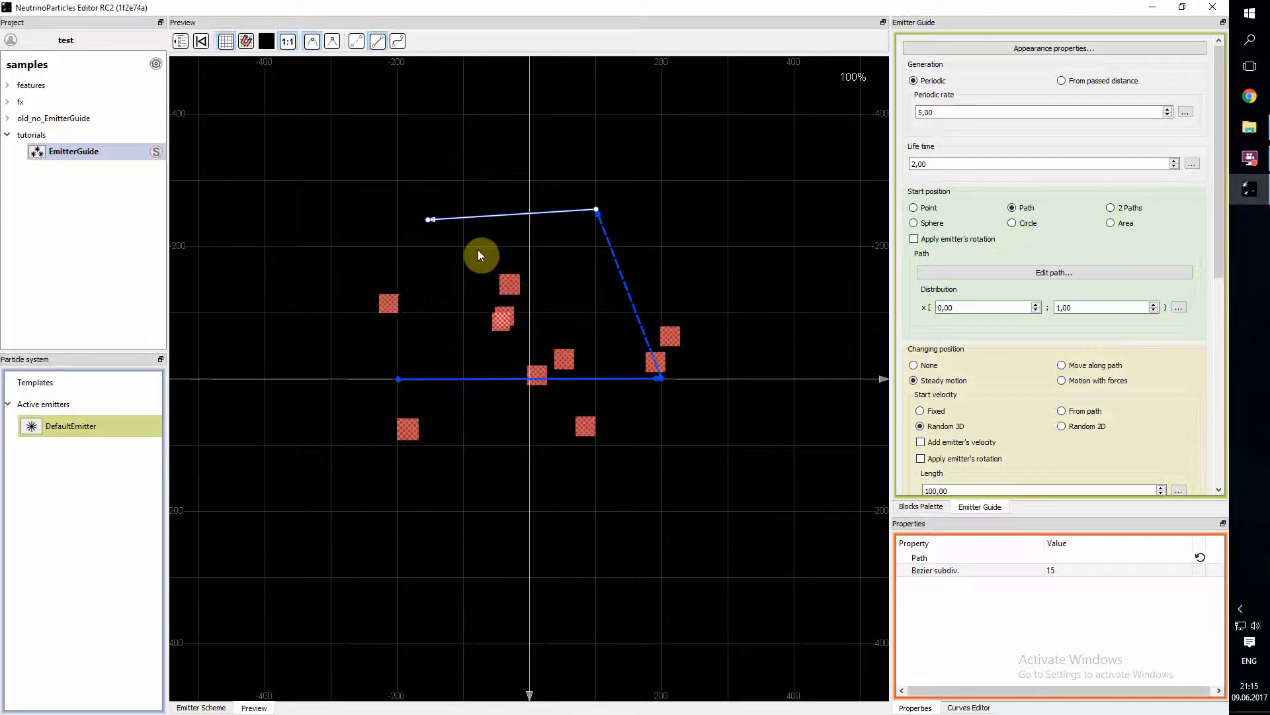
- Extend the path from both free ends, adding four points below the base line and three above the upper segment
left_click(427, 224)
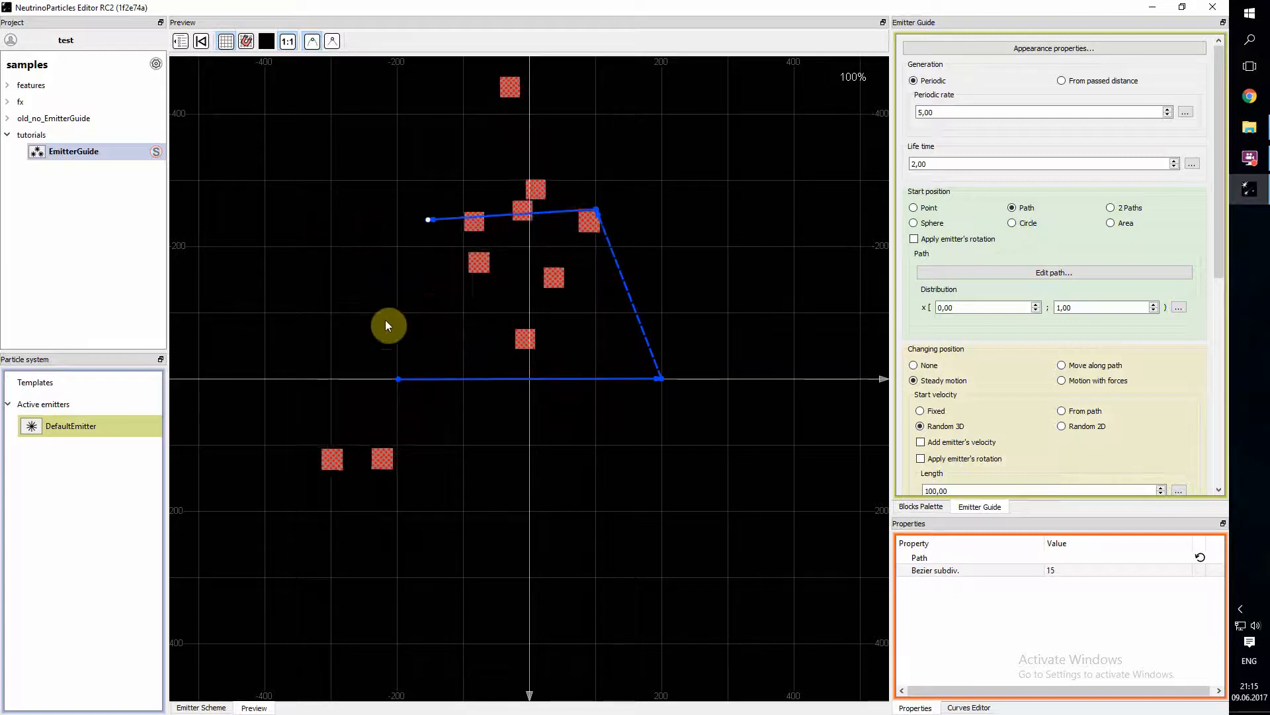
left_click(397, 379)
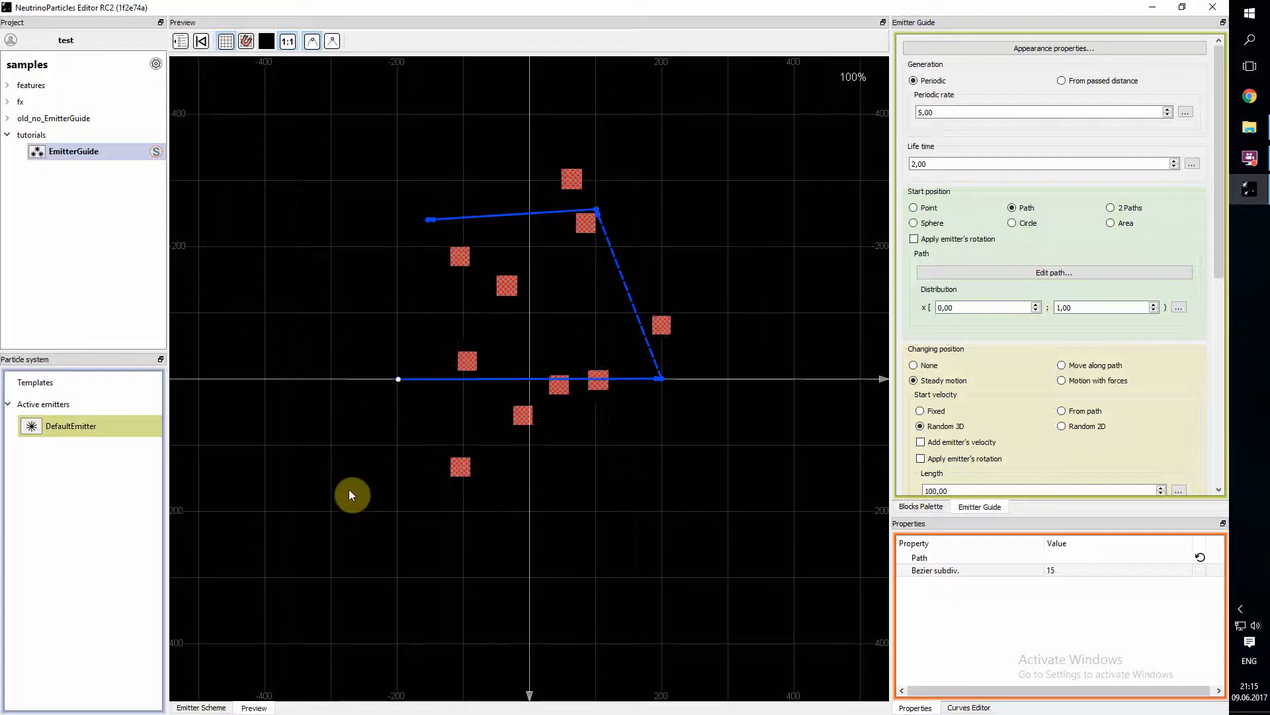
left_click(285, 448)
left_click(327, 552)
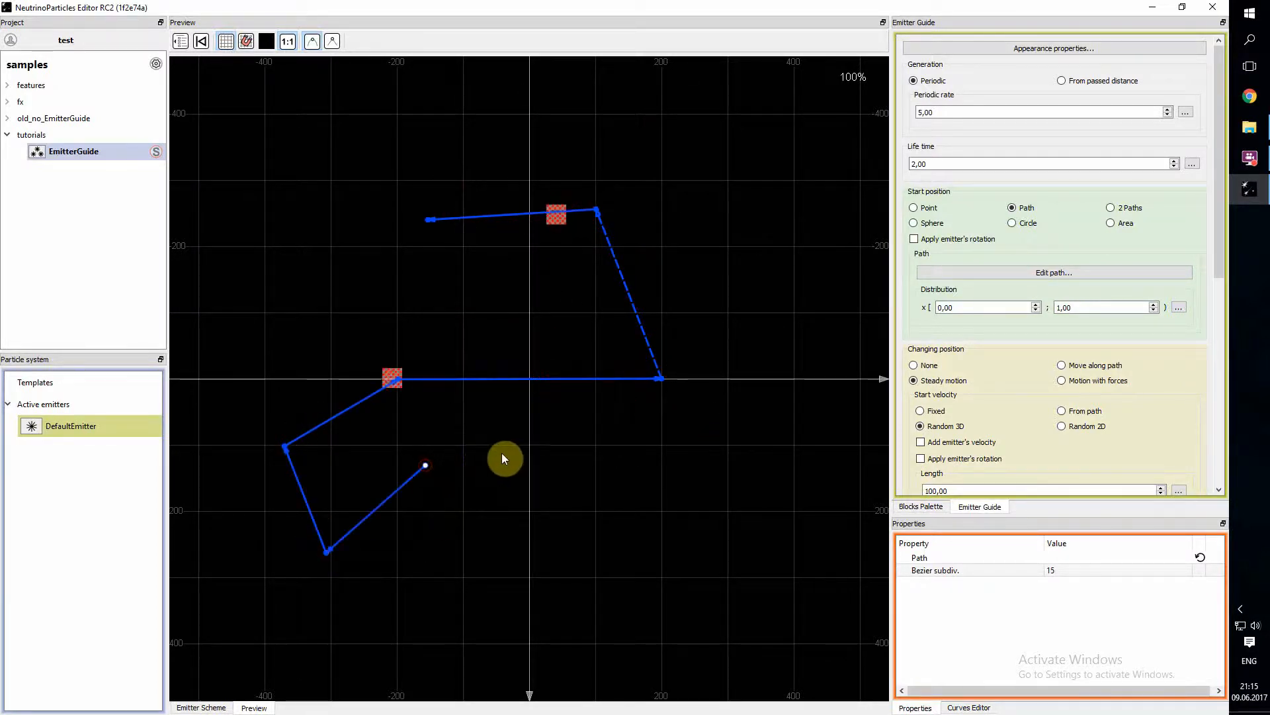
left_click(426, 222)
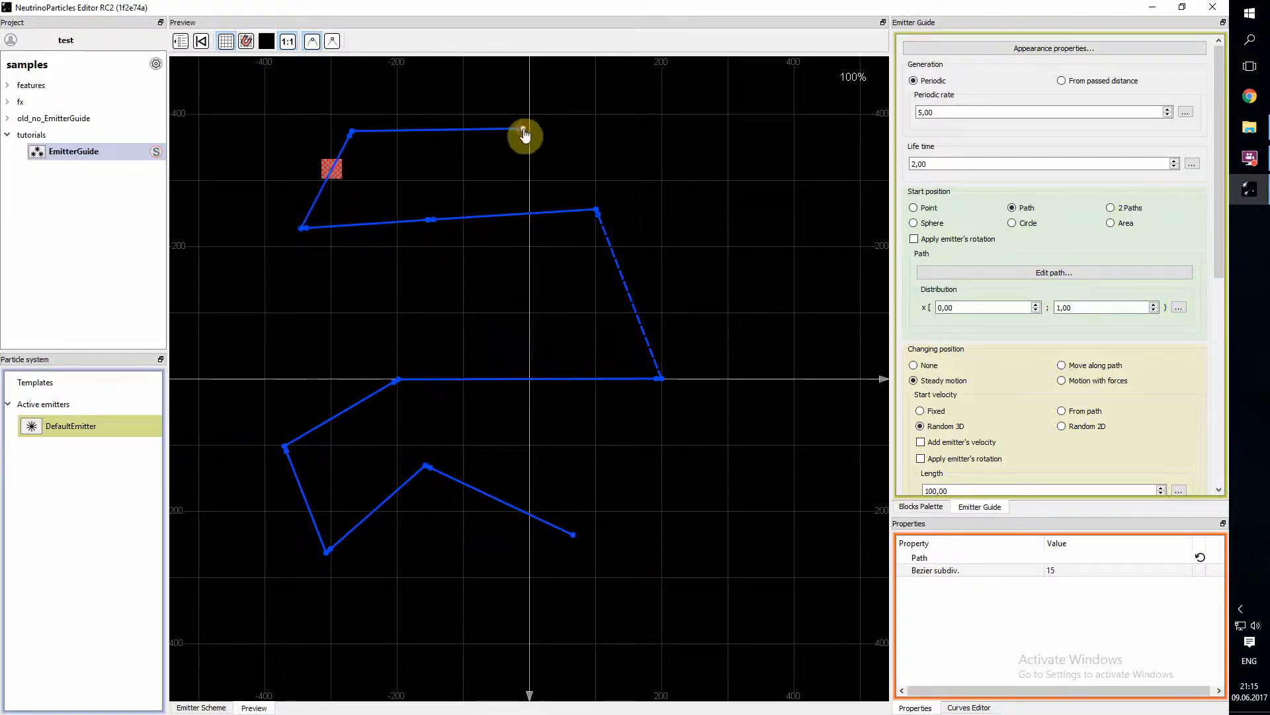
- Insert two points into the upper segment beside the disrupted one and move them to form a peak and a dip
left_click(482, 218)
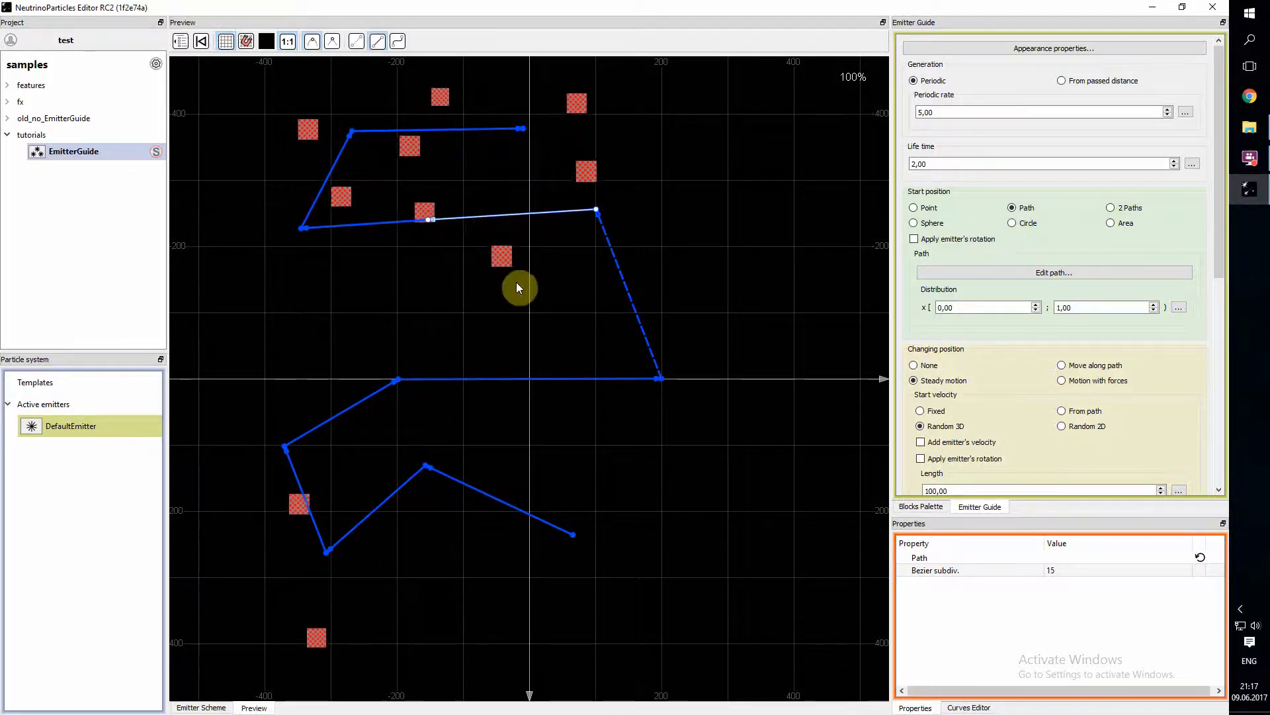
left_click(491, 217)
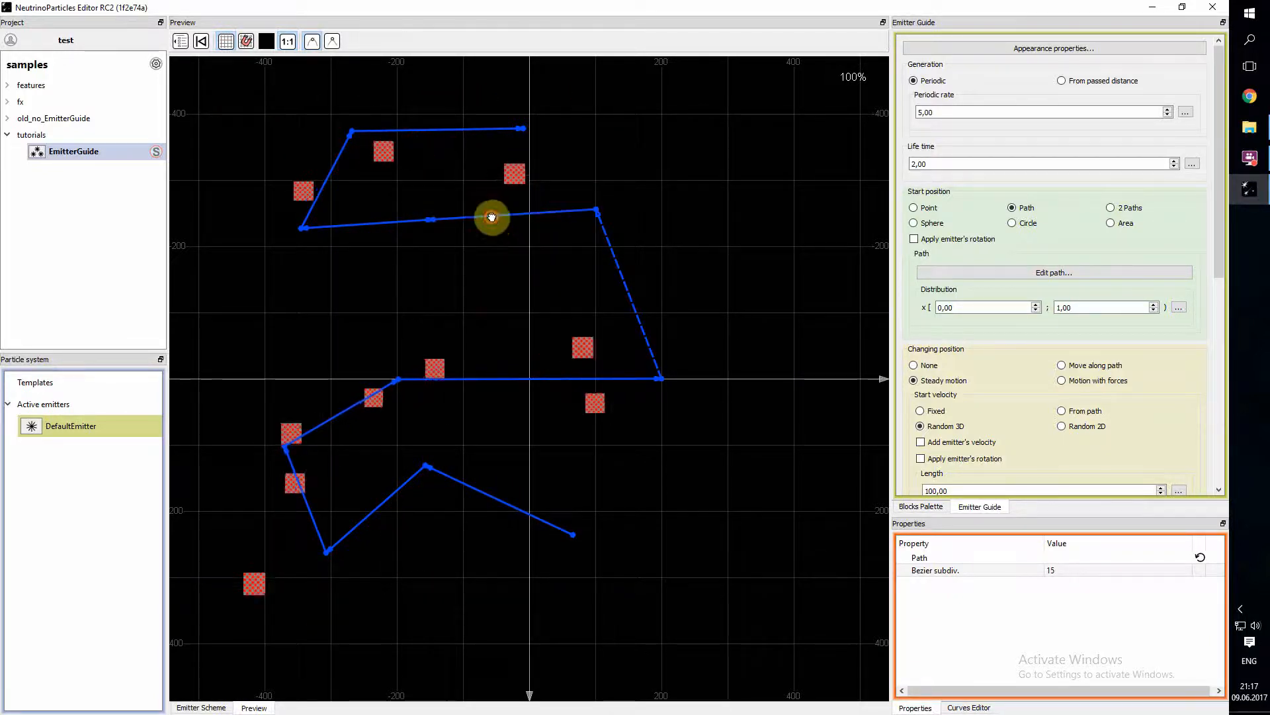
left_click(543, 212)
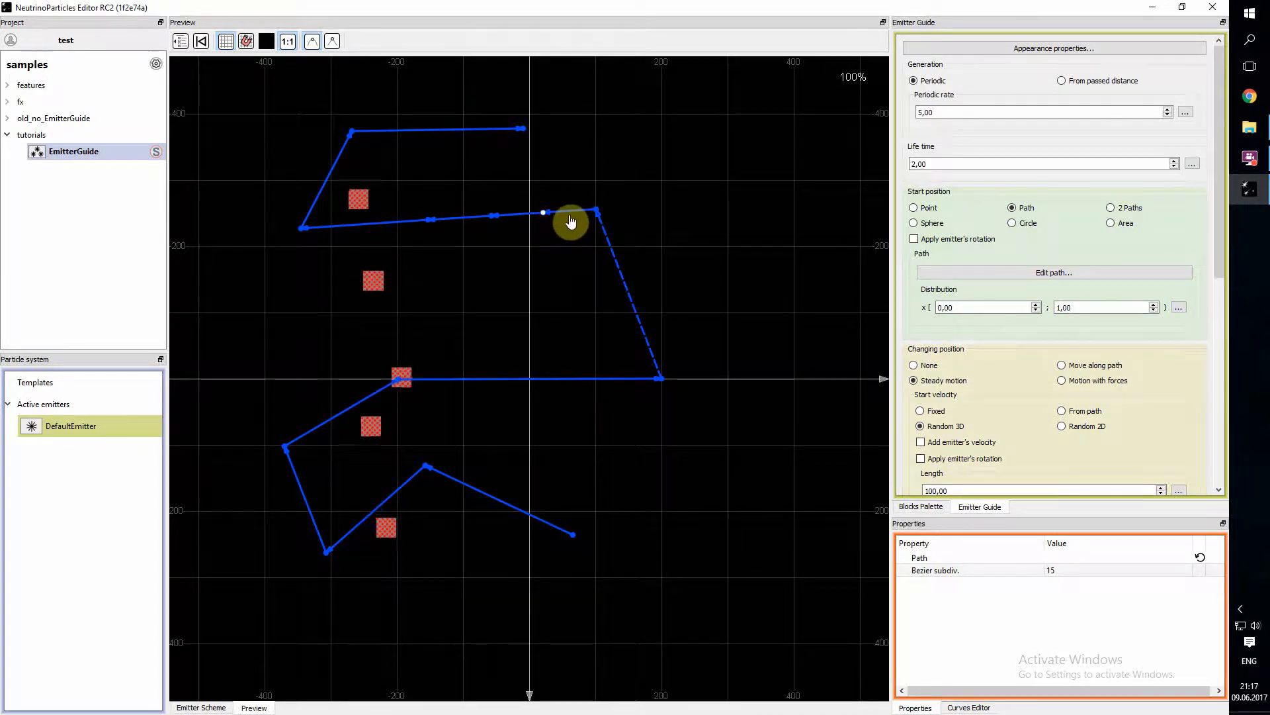
left_click_drag(543, 213, 542, 289)
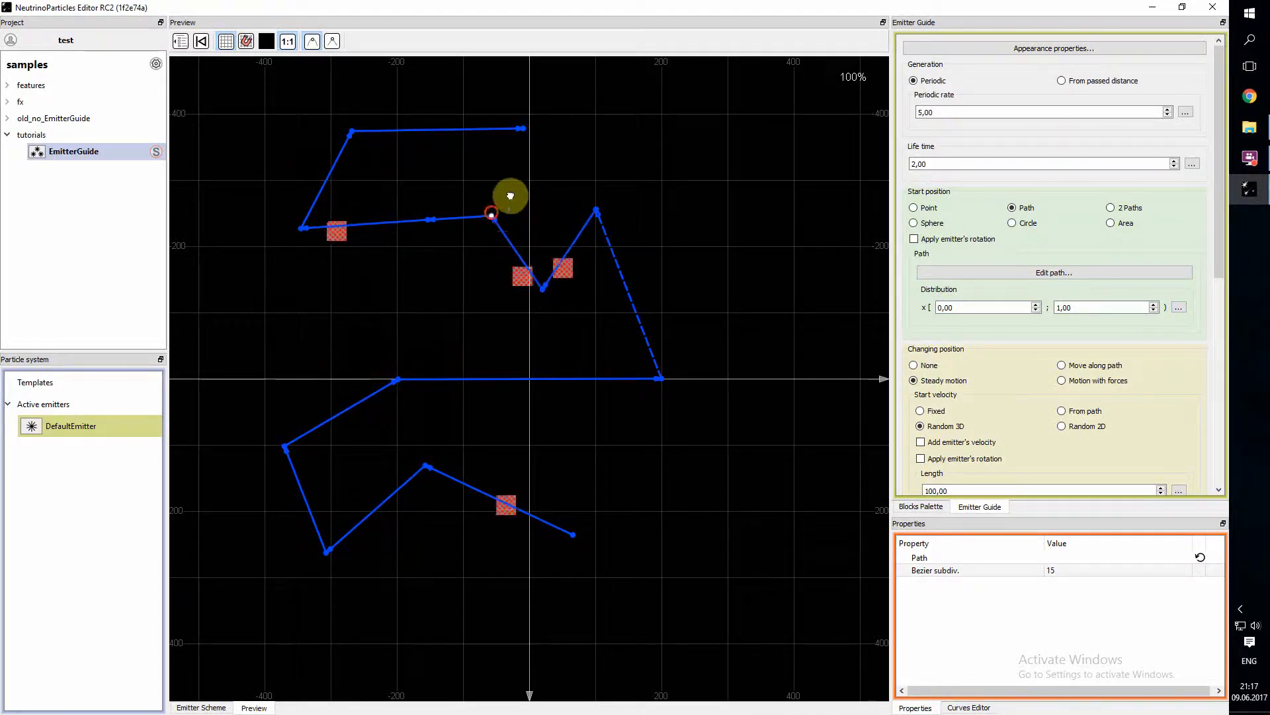
left_click_drag(510, 196, 526, 182)
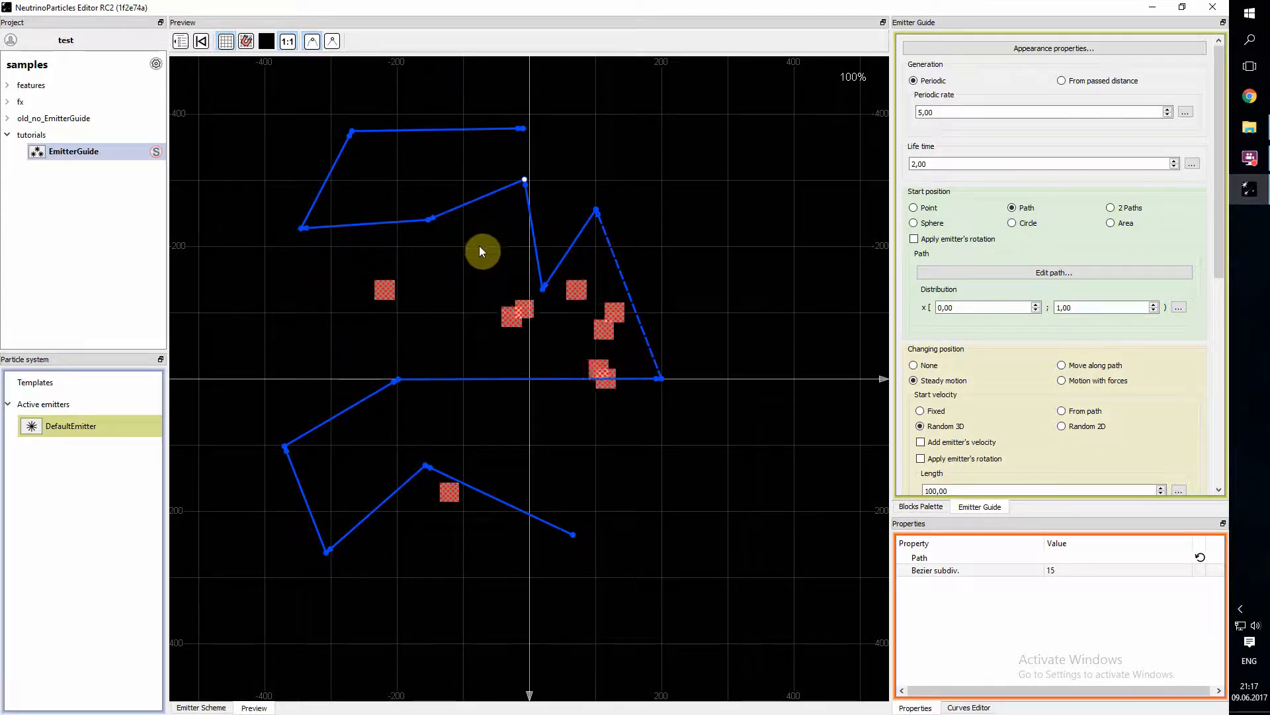
- Delete all path points outside the last lower segment and stretch that segment along the X axis from about -200 to 200
left_click_drag(706, 429, 260, 166)
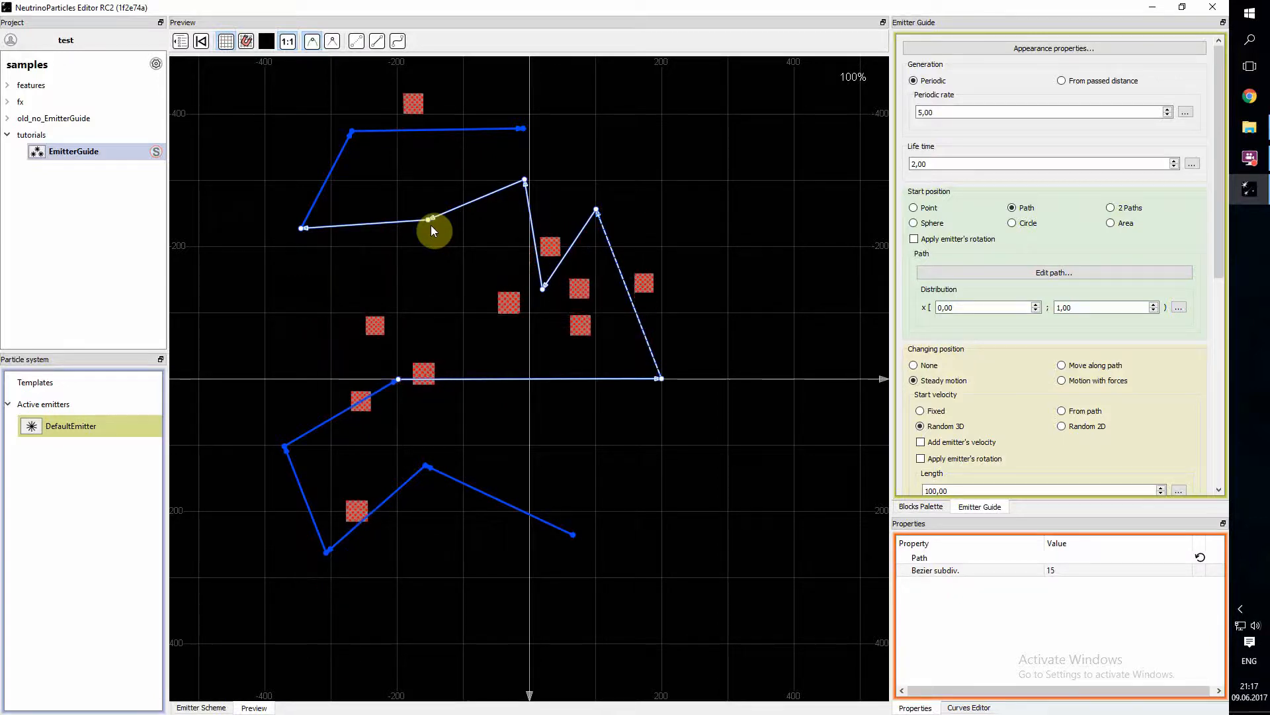
key("Delete")
left_click_drag(285, 101, 578, 203)
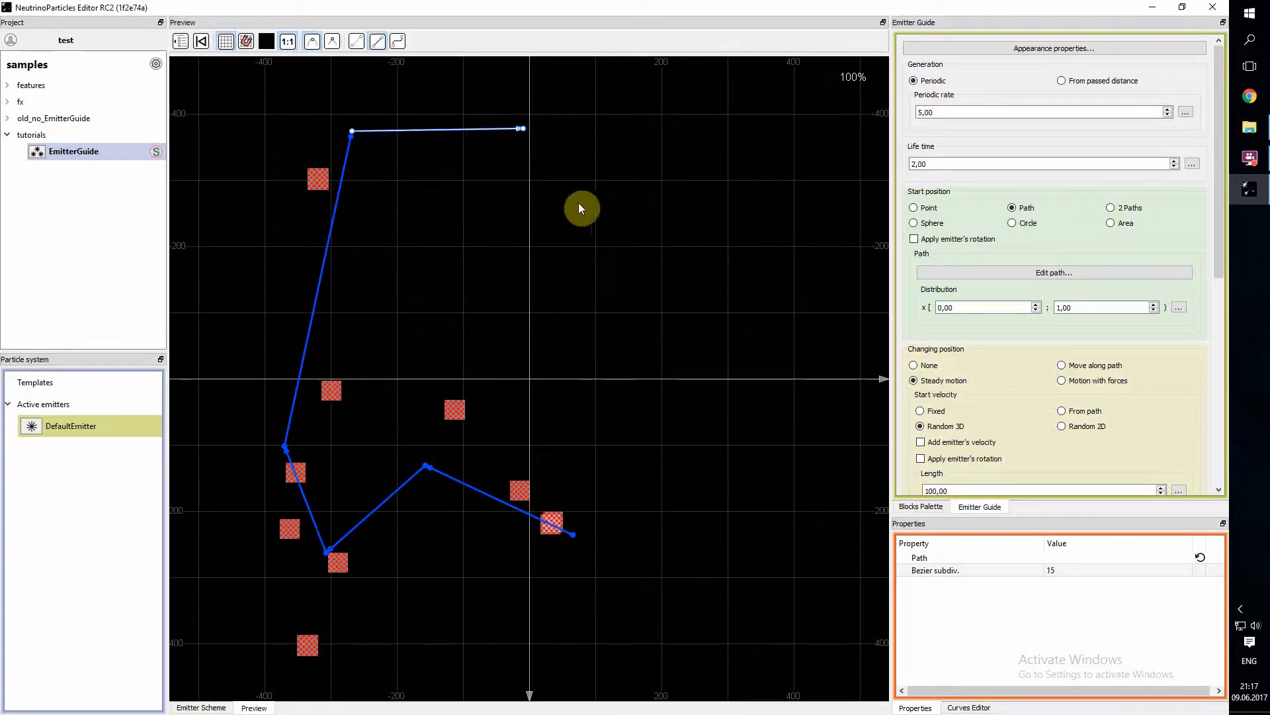
key("Delete")
left_click_drag(349, 534, 405, 535)
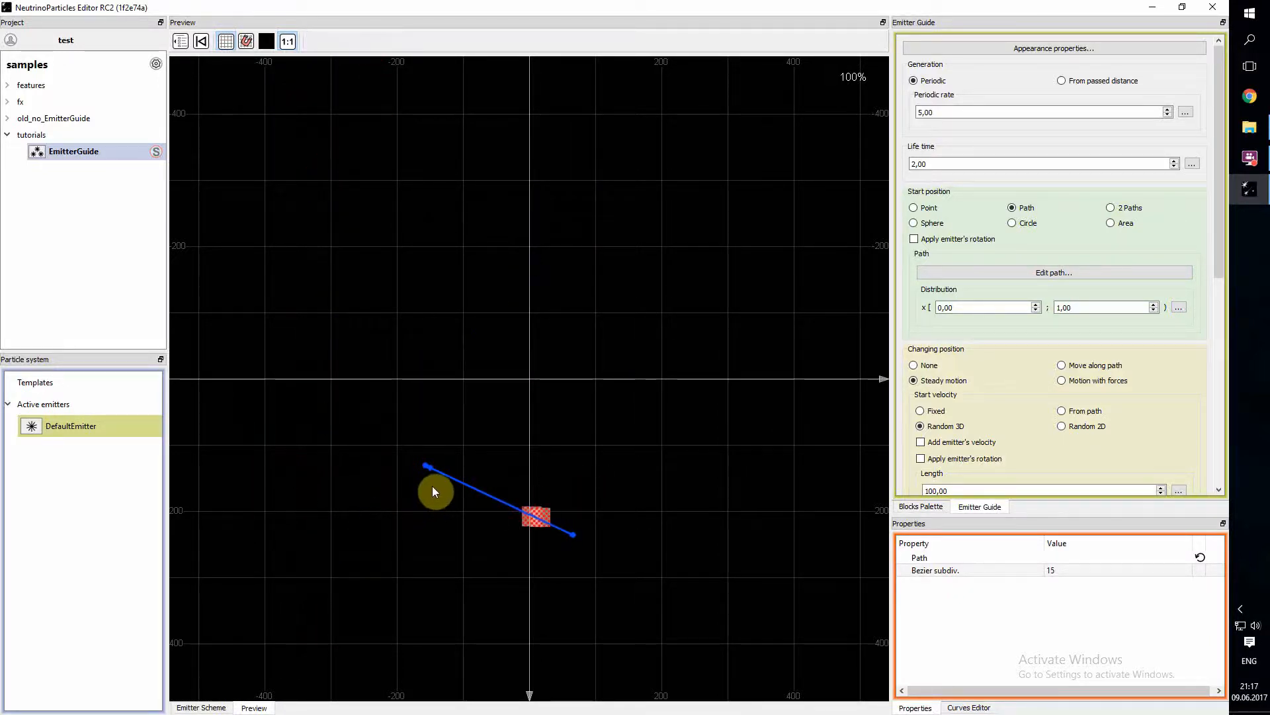
left_click_drag(460, 491, 398, 377)
left_click_drag(660, 382, 664, 380)
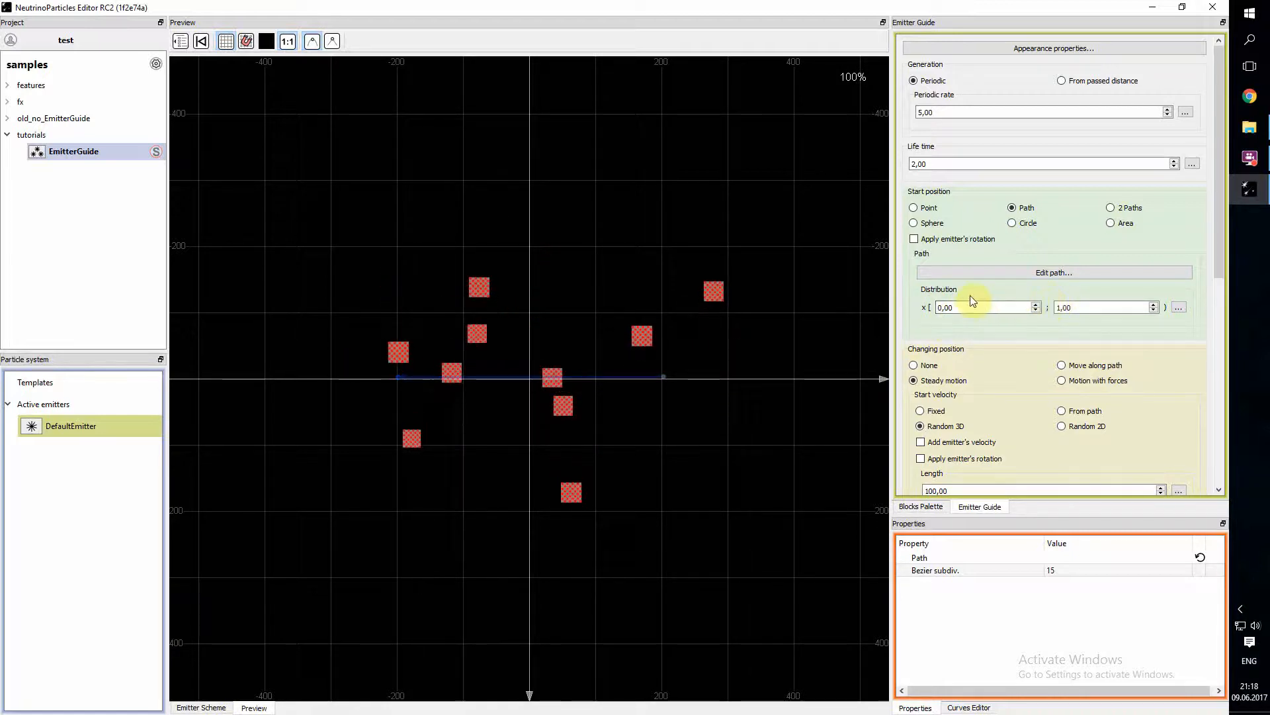
- View the value modes available for the path distribution
left_click(1179, 308)
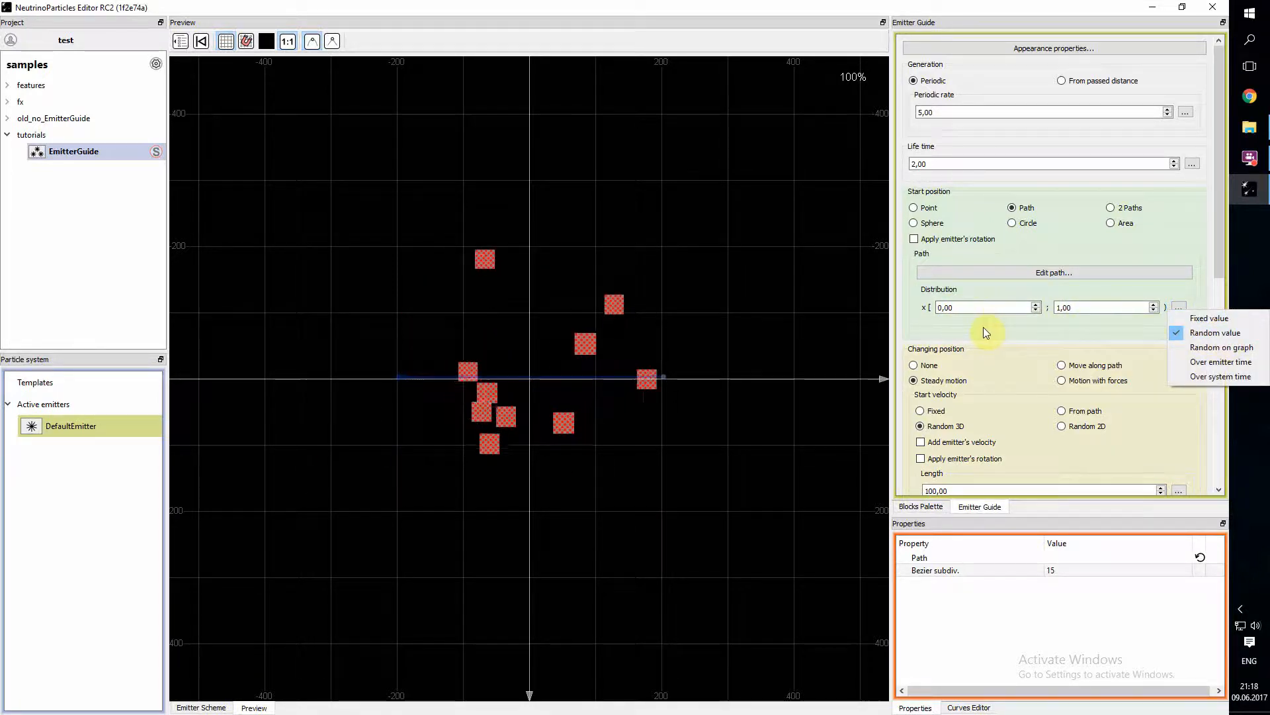
left_click(951, 315)
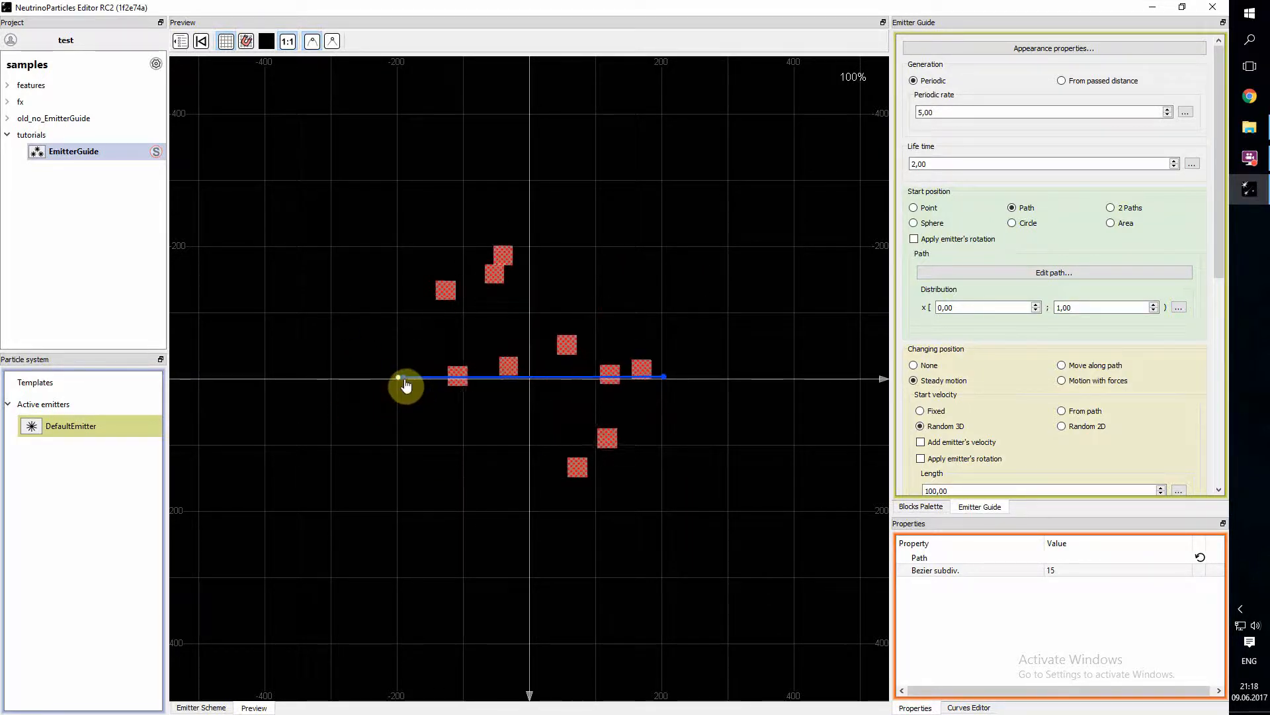
- Extend the path from its end at X -200 with three points, forming an open pentagon that ends at X about 200
left_click(348, 272)
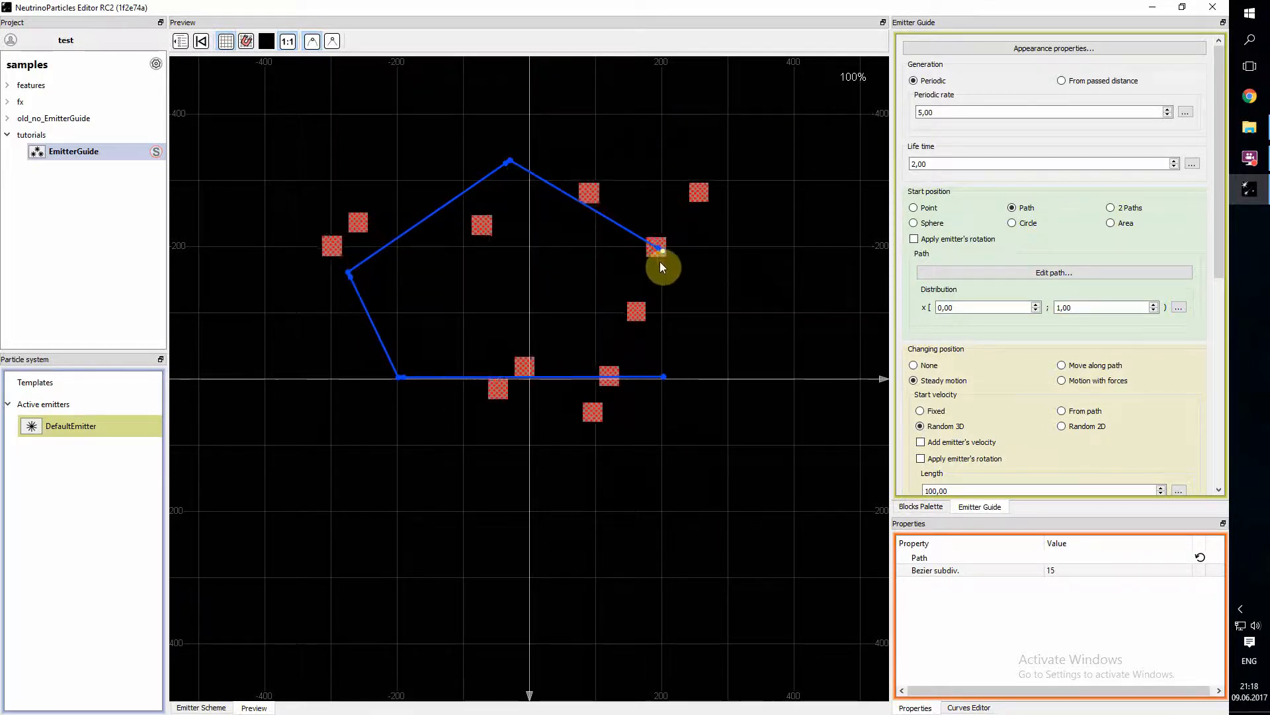
left_click(663, 377)
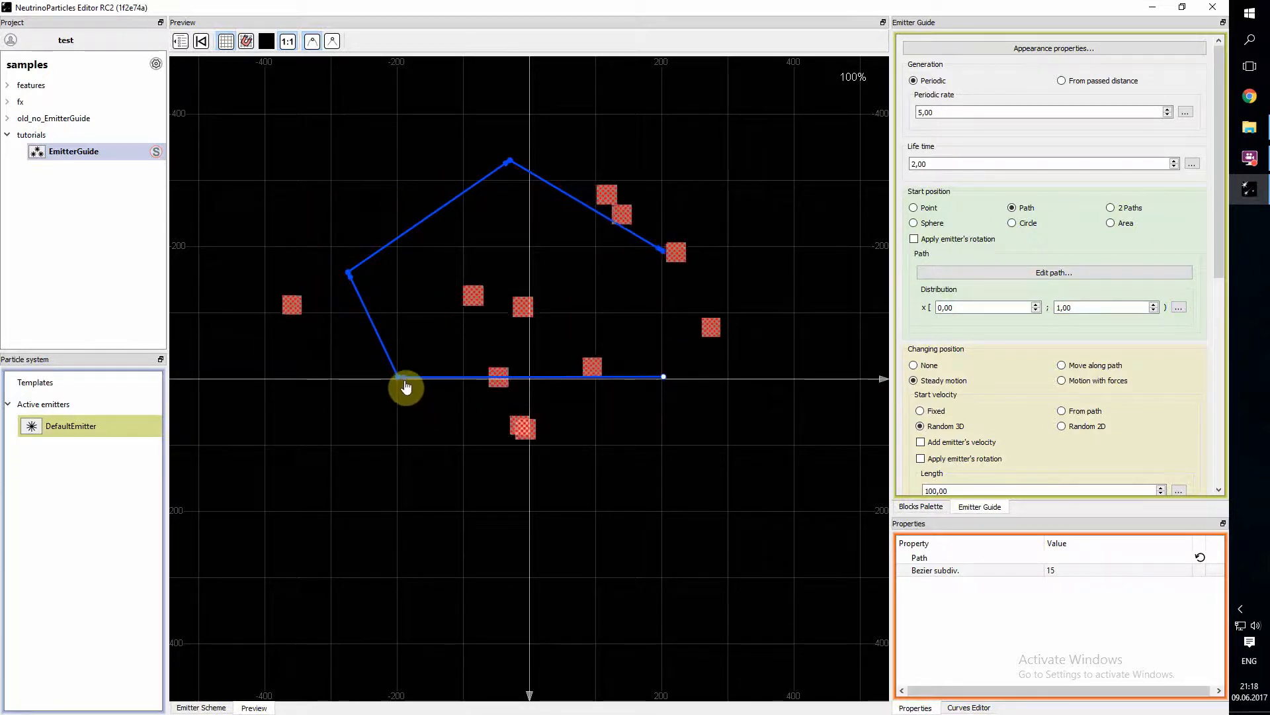
left_click(663, 251)
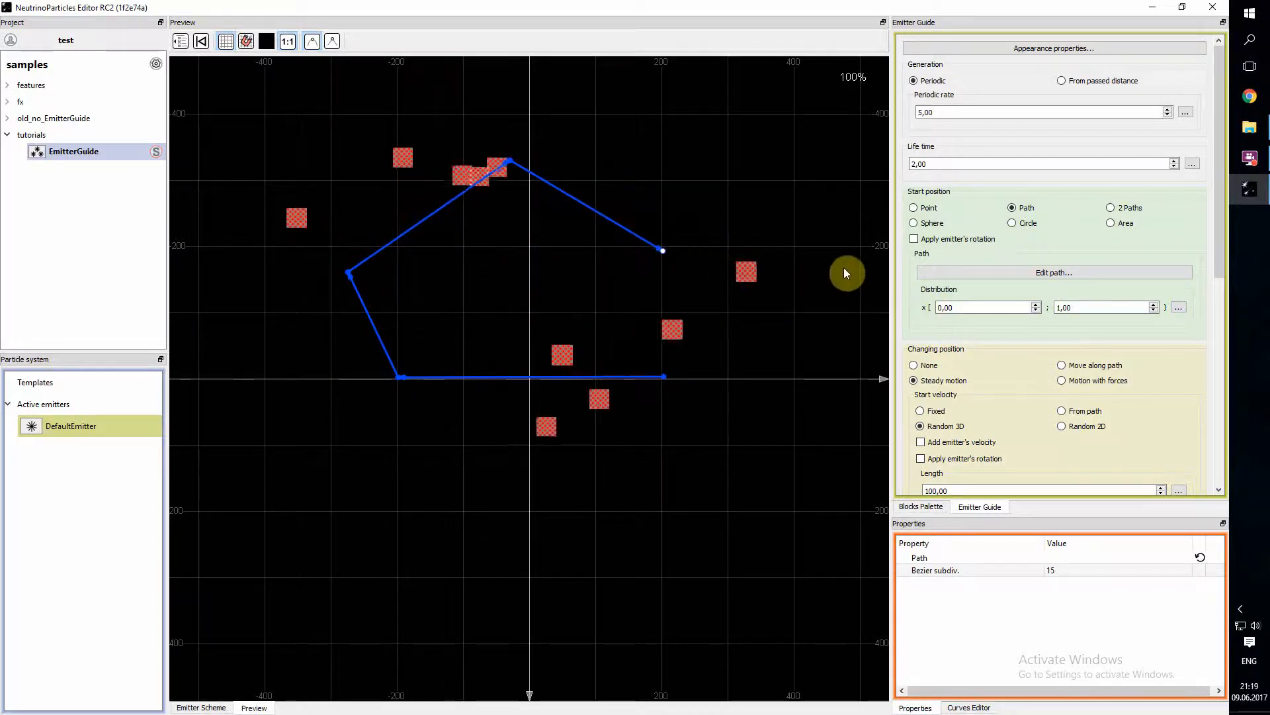
- Switch the path distribution to Fixed value and raise it to 1,00
left_click(1181, 308)
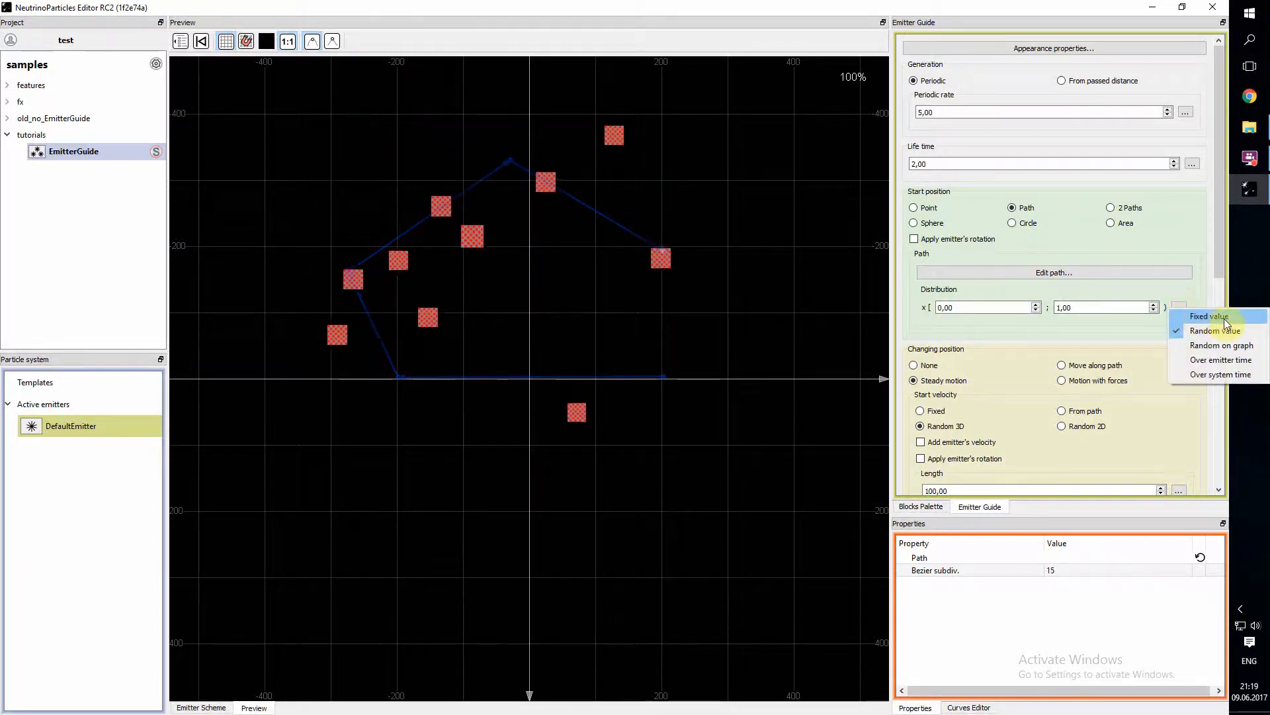
left_click(1214, 316)
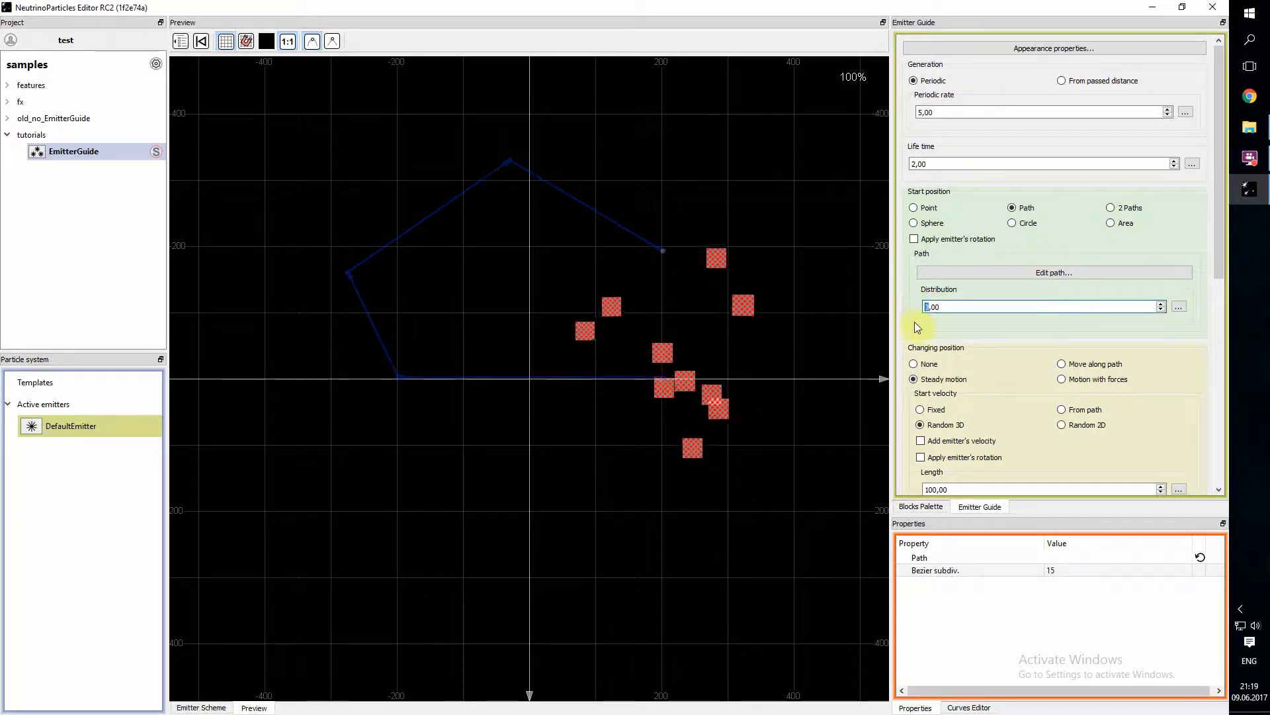
left_click_drag(931, 307, 935, 306)
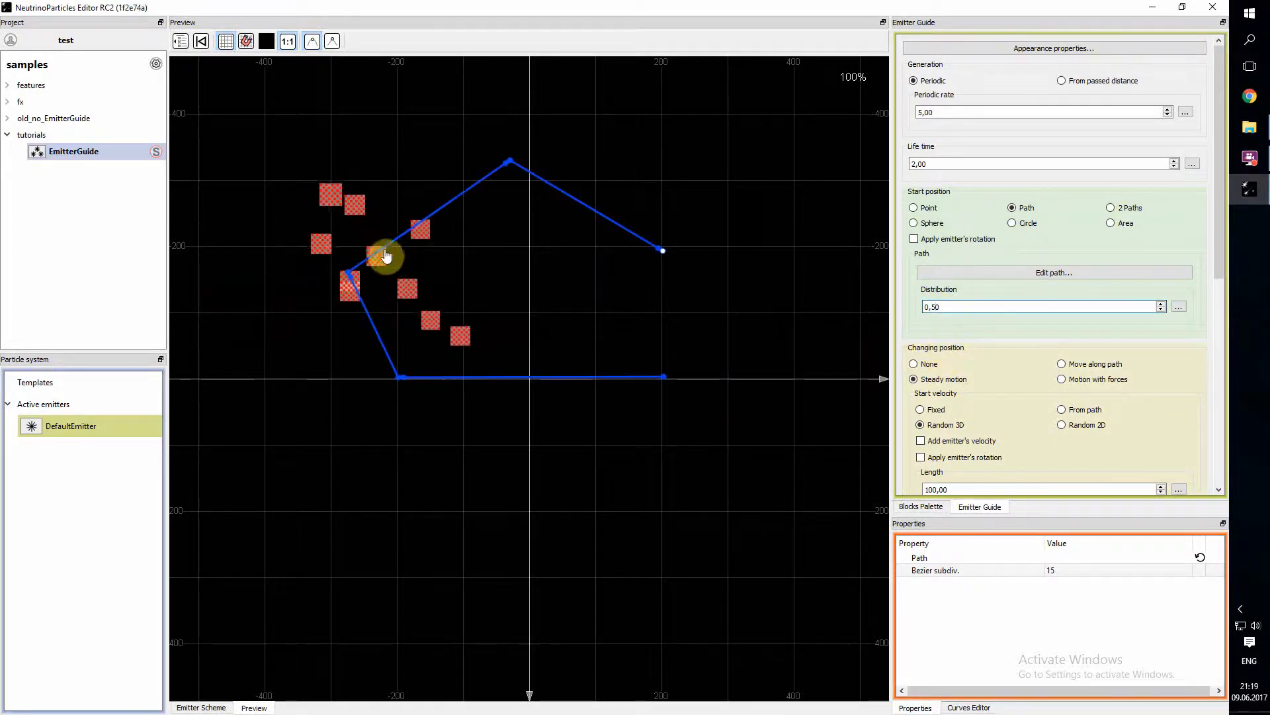
left_click(931, 307)
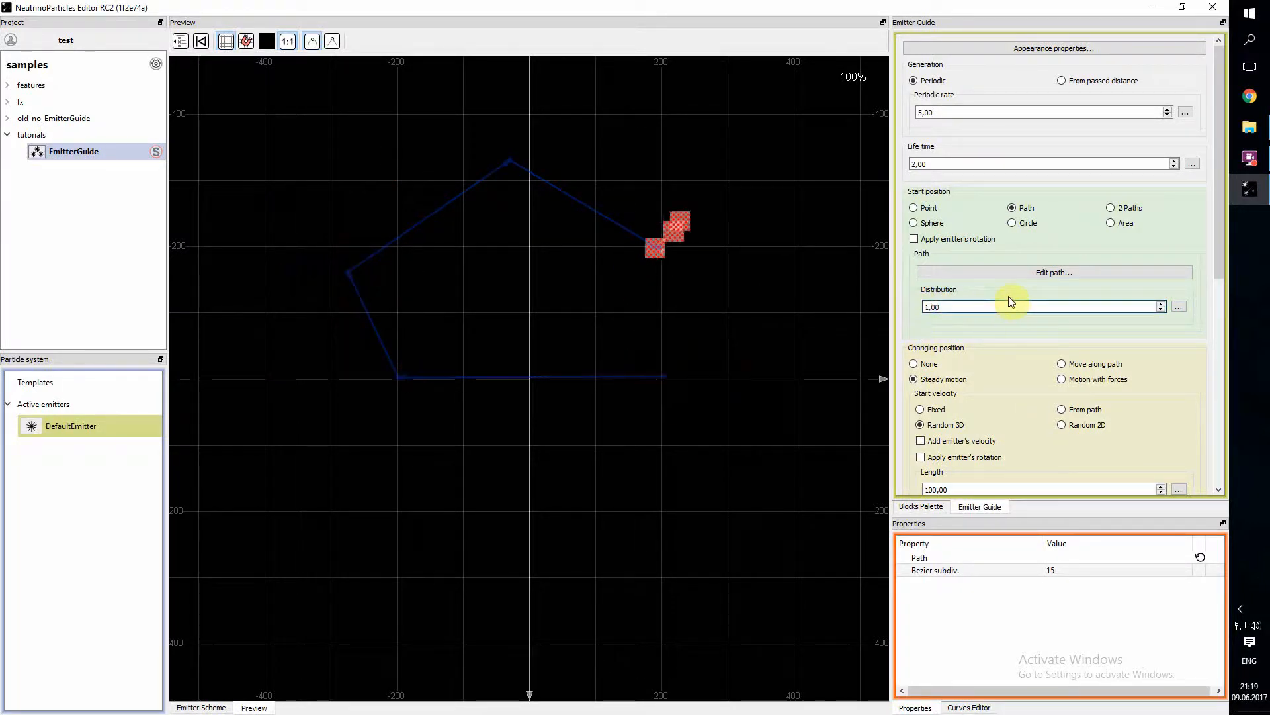
- Switch the path distribution to Random on graph and delete the upper path points, keeping only the segment along the X axis
left_click(1180, 308)
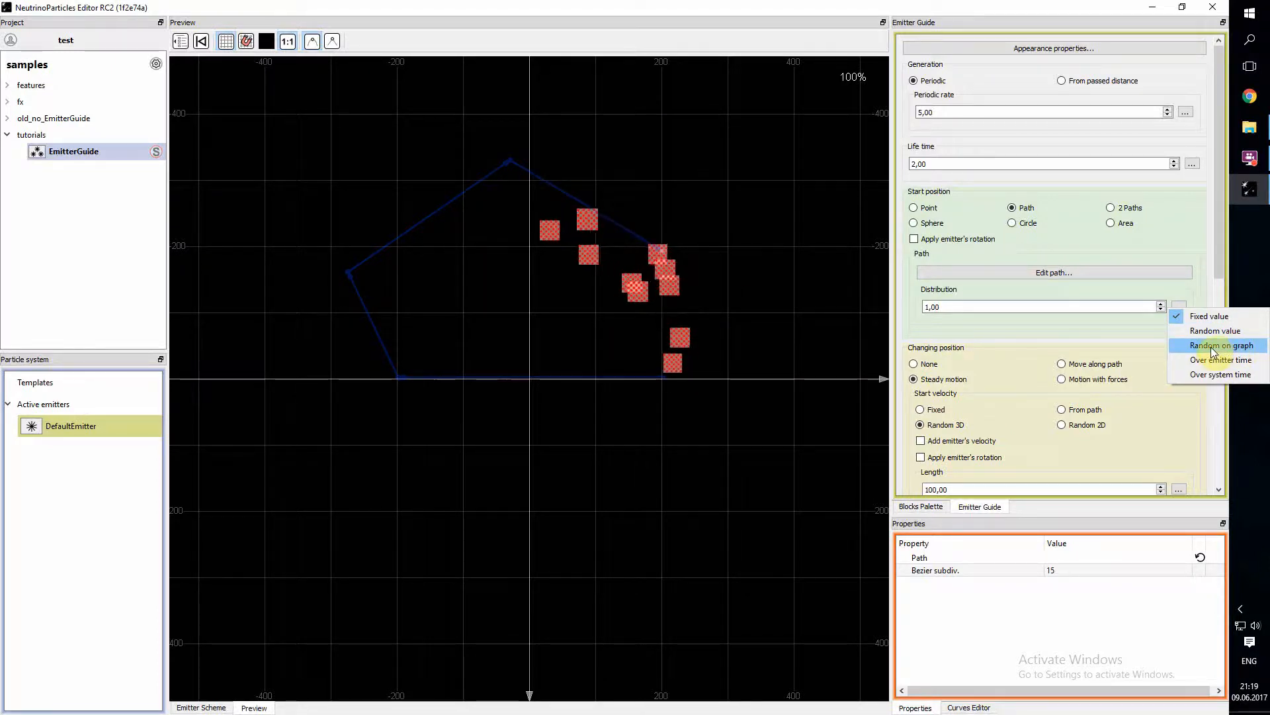
left_click(1214, 346)
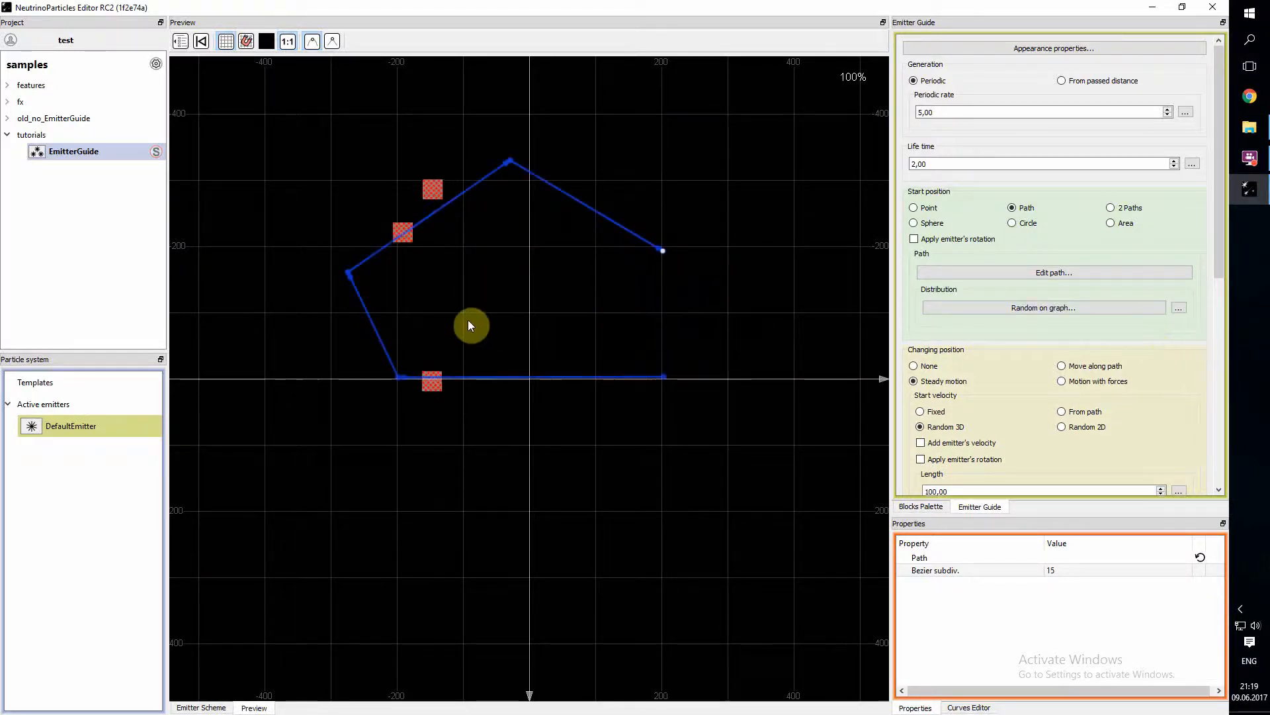
left_click_drag(293, 106, 759, 315)
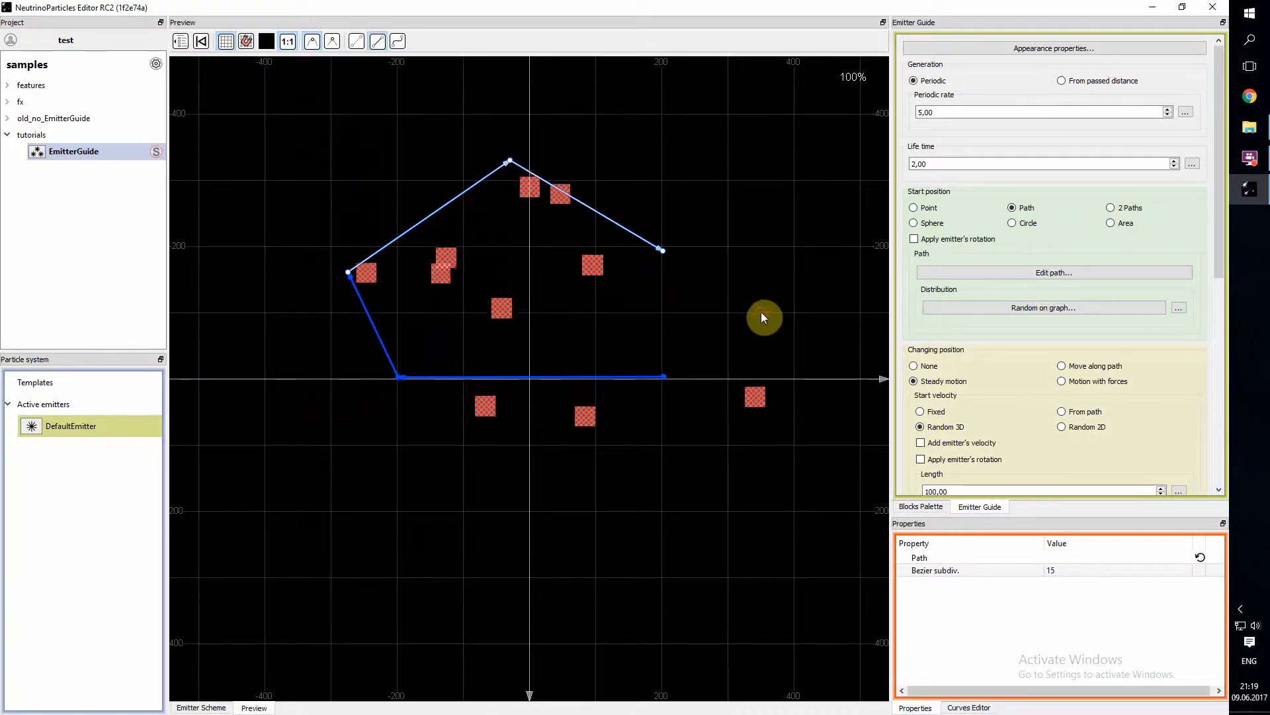
key("Delete")
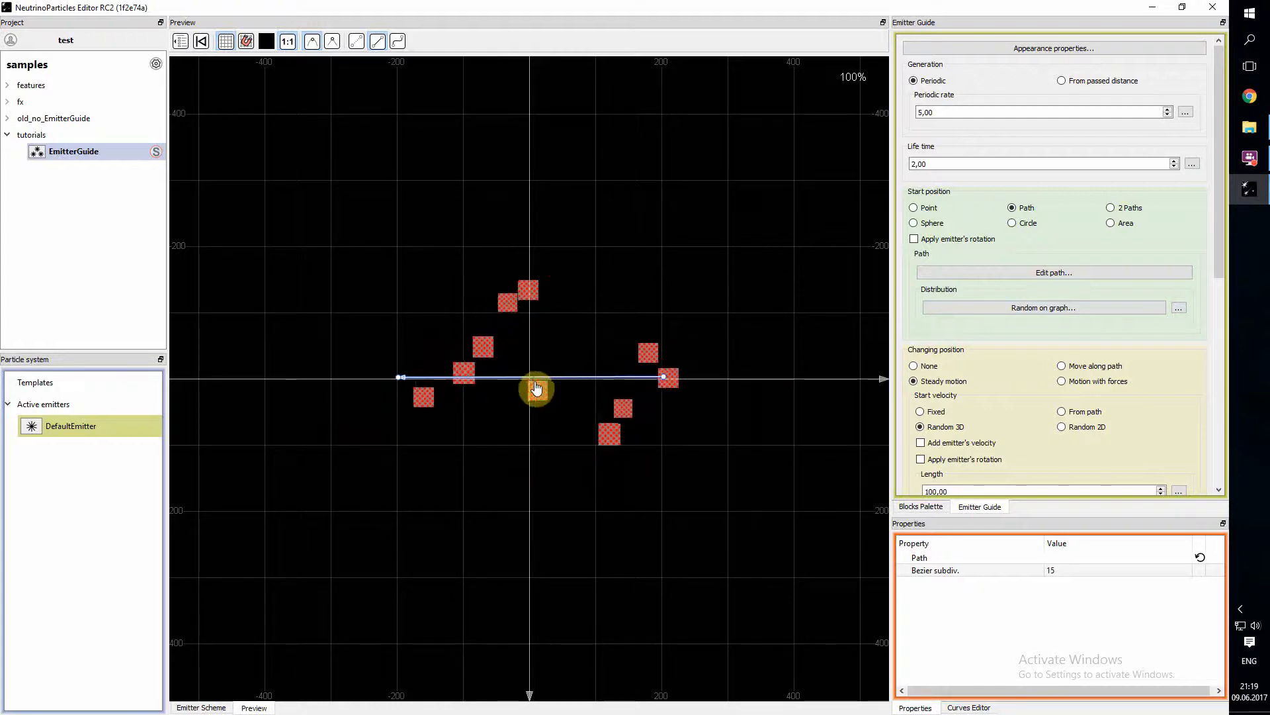
- Bend the straight distribution curve so it is flat in the middle, with its handles near (0.14, 0.7) and (0.9, 0.33)
left_click(1058, 309)
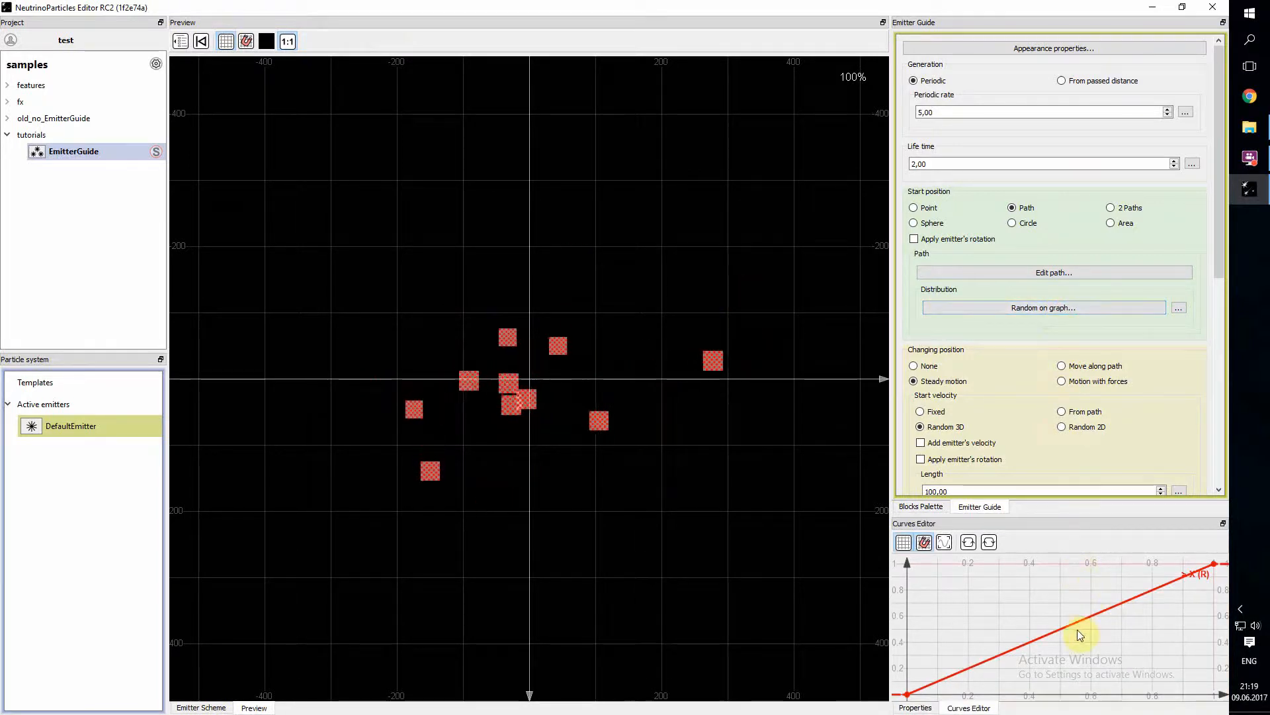
left_click(941, 682)
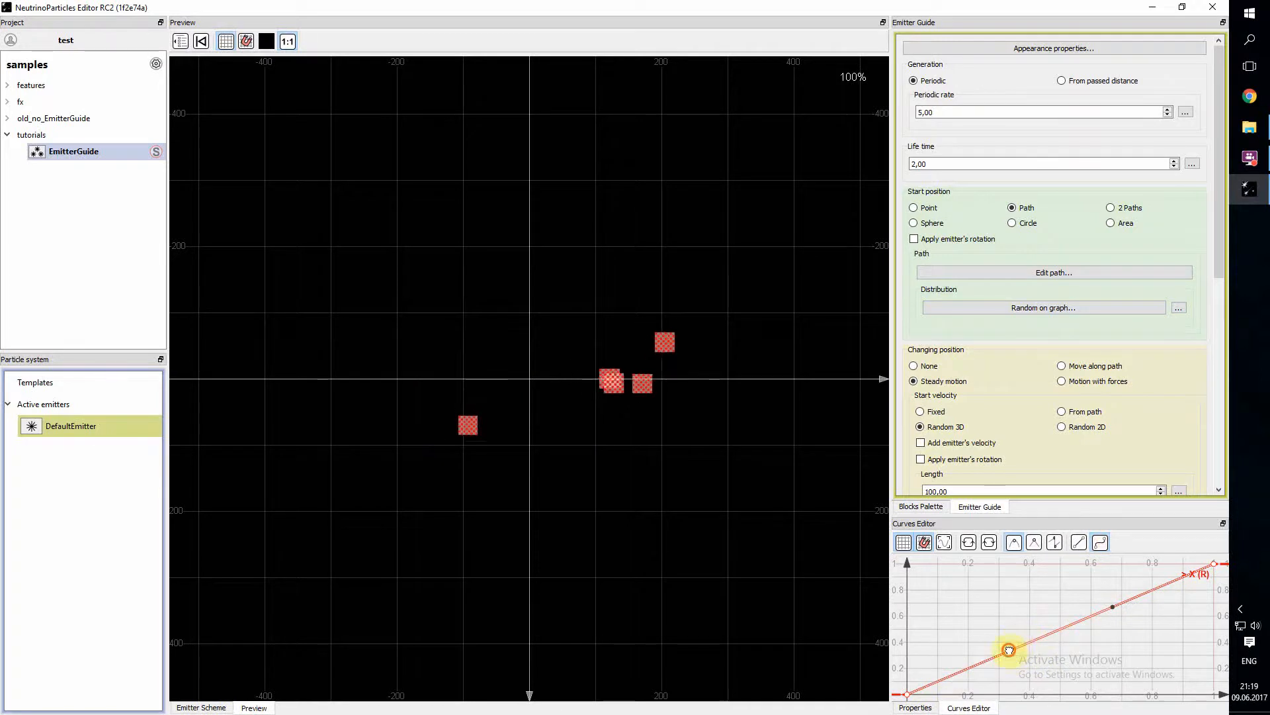
left_click_drag(993, 631, 957, 606)
left_click_drag(1112, 612, 1181, 650)
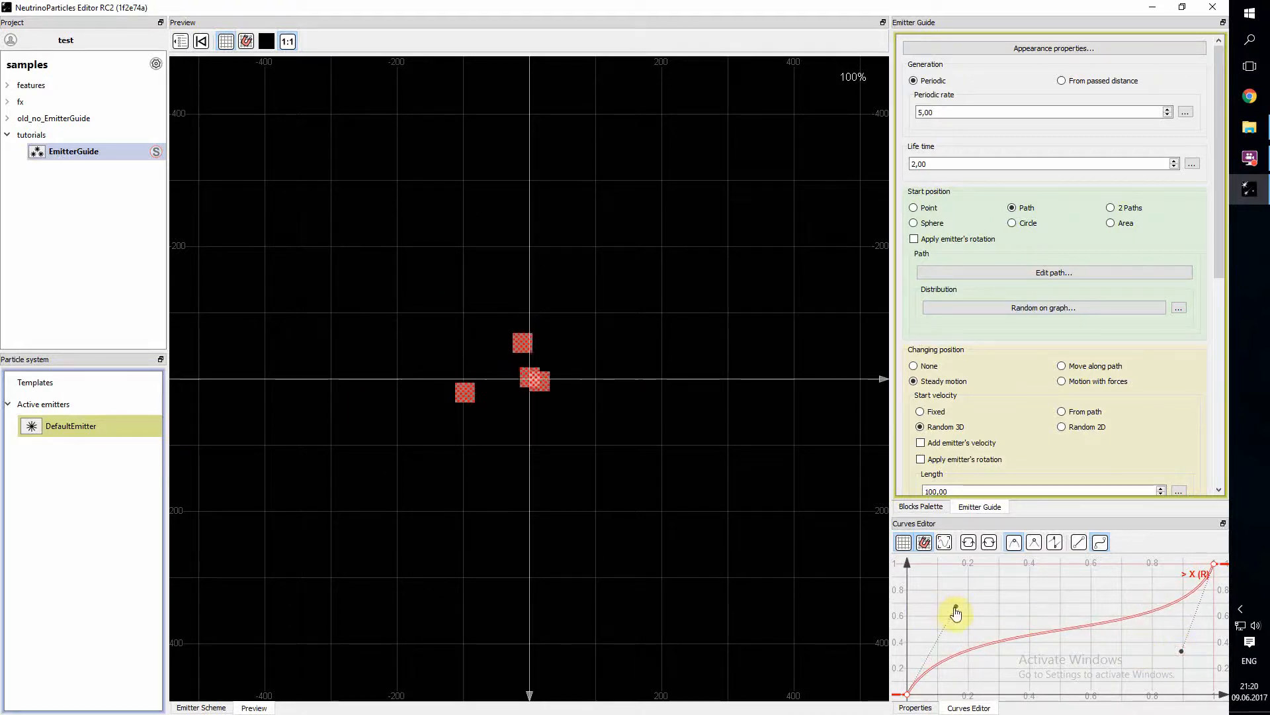
left_click_drag(955, 604, 949, 602)
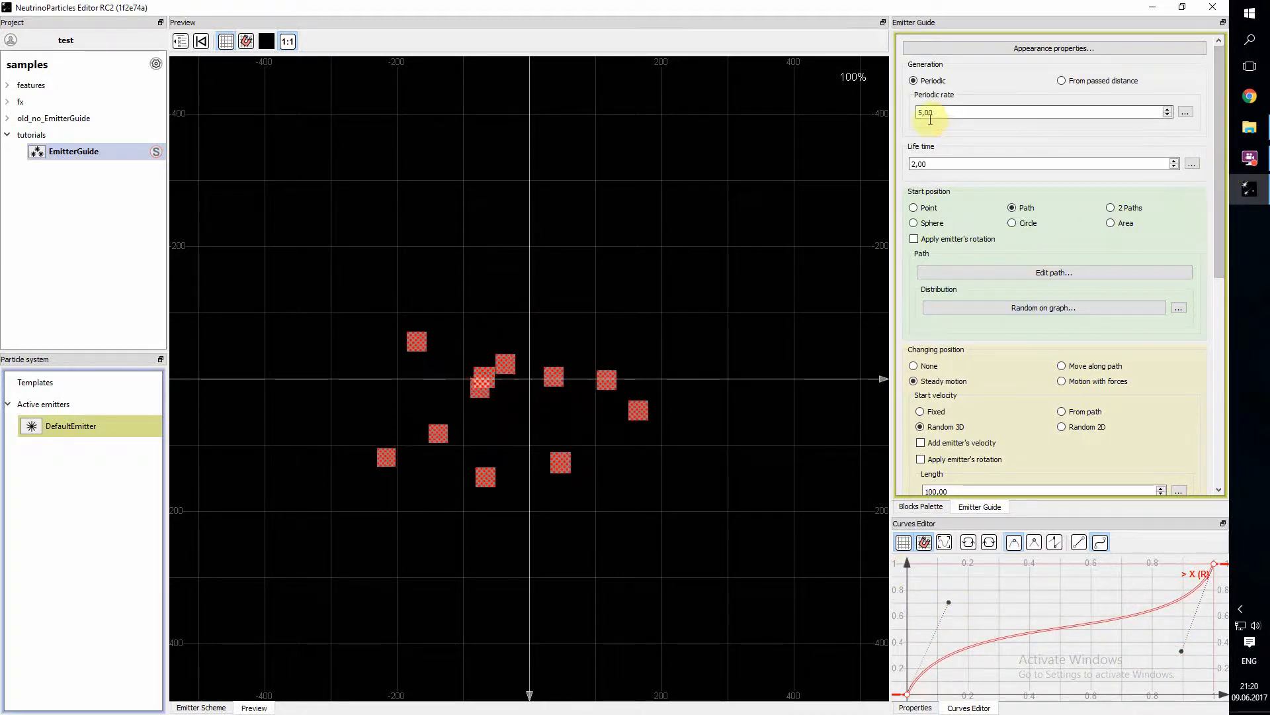
- Set the particle life time to 1,00 and the periodic generation rate to 100,00
left_click(913, 164)
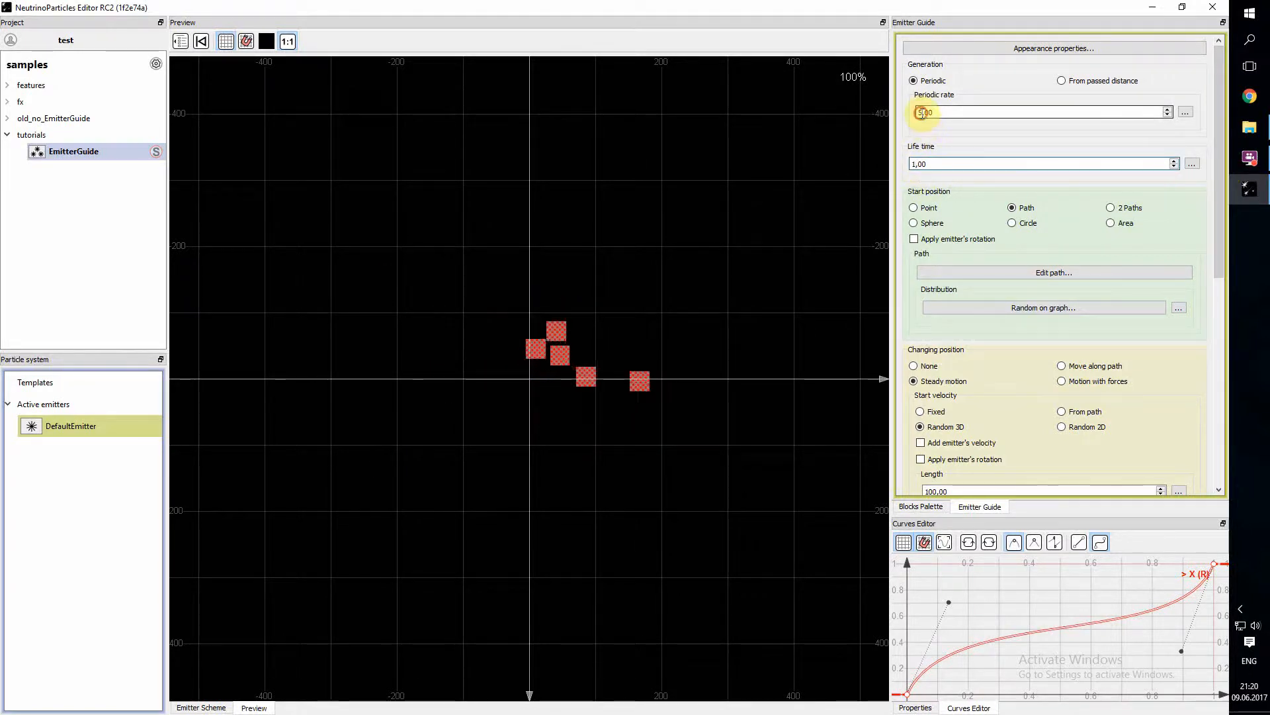
type("10")
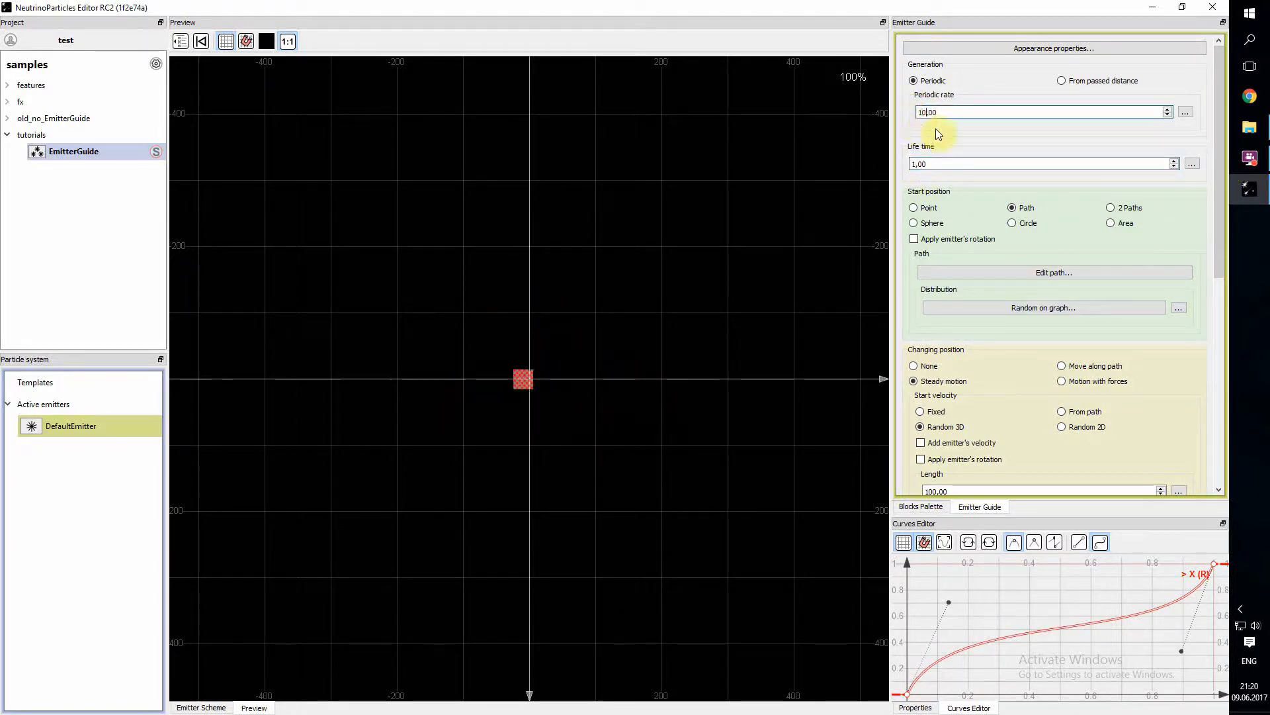
type("0")
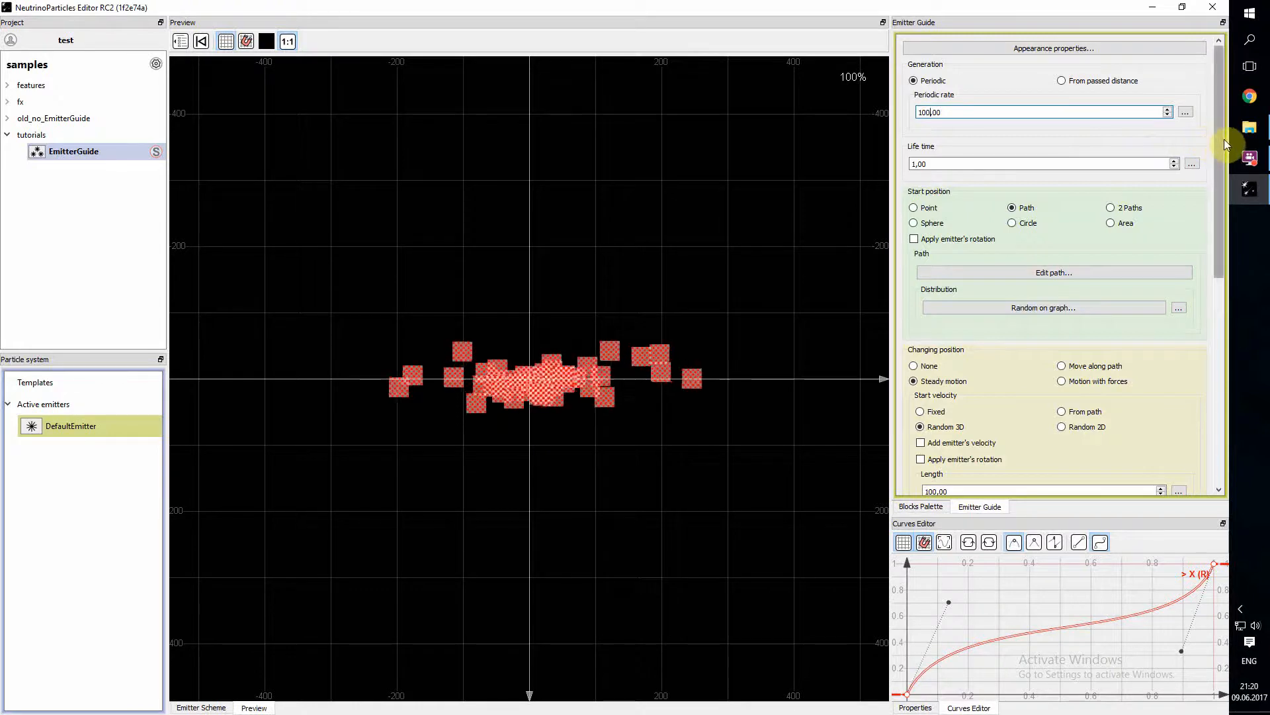
- Set the particles' start size to 10,00 and their changing position to None
left_click_drag(1219, 138, 1225, 244)
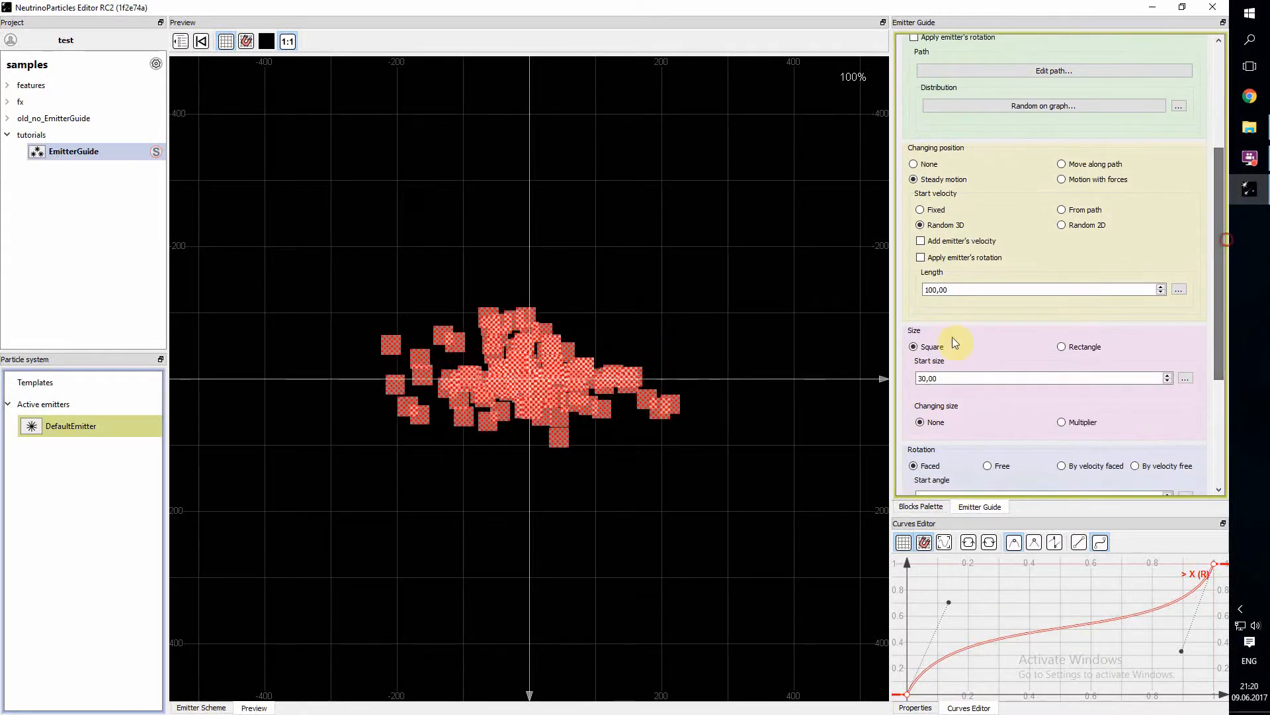
left_click_drag(922, 377, 902, 377)
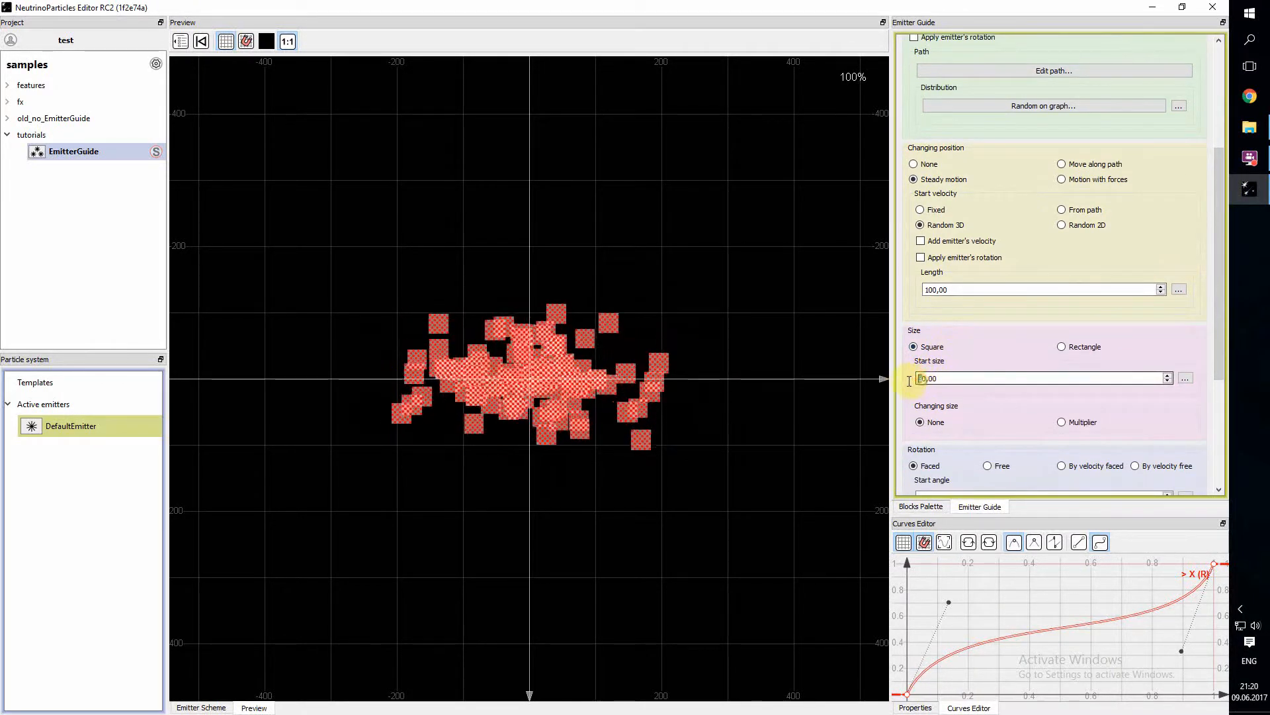
type("1")
left_click_drag(1221, 243, 1223, 213)
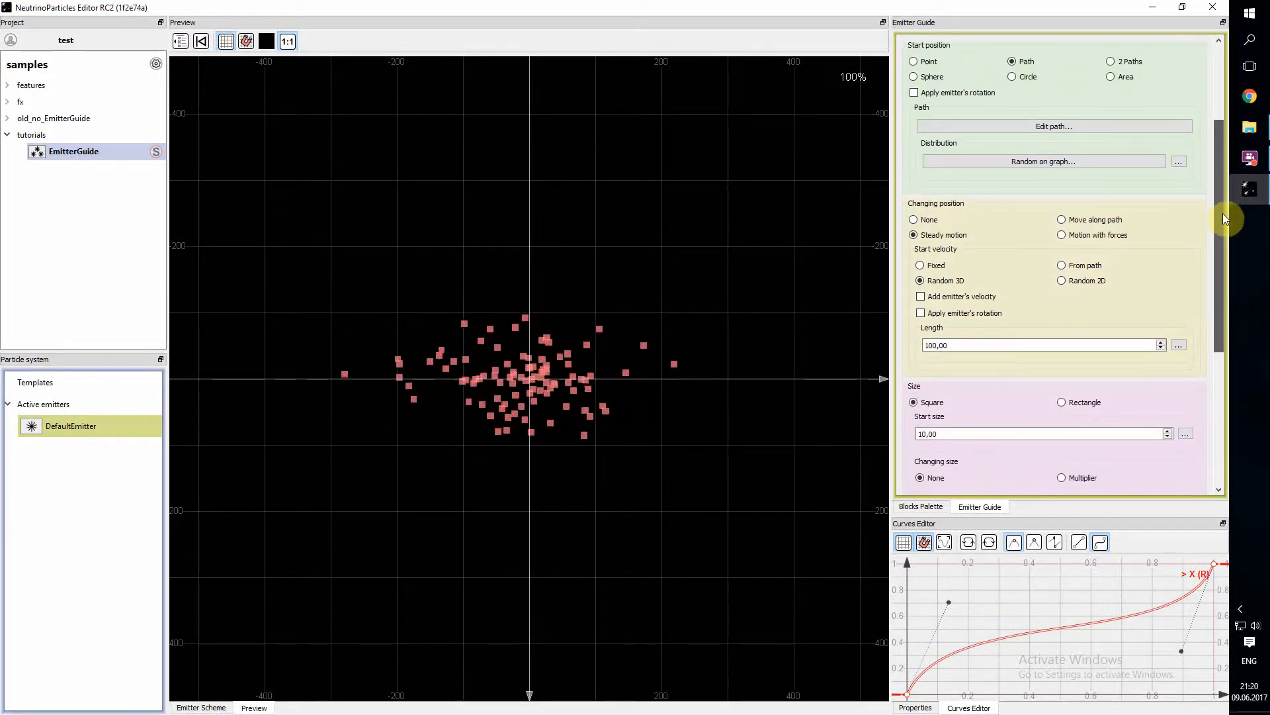
left_click(914, 220)
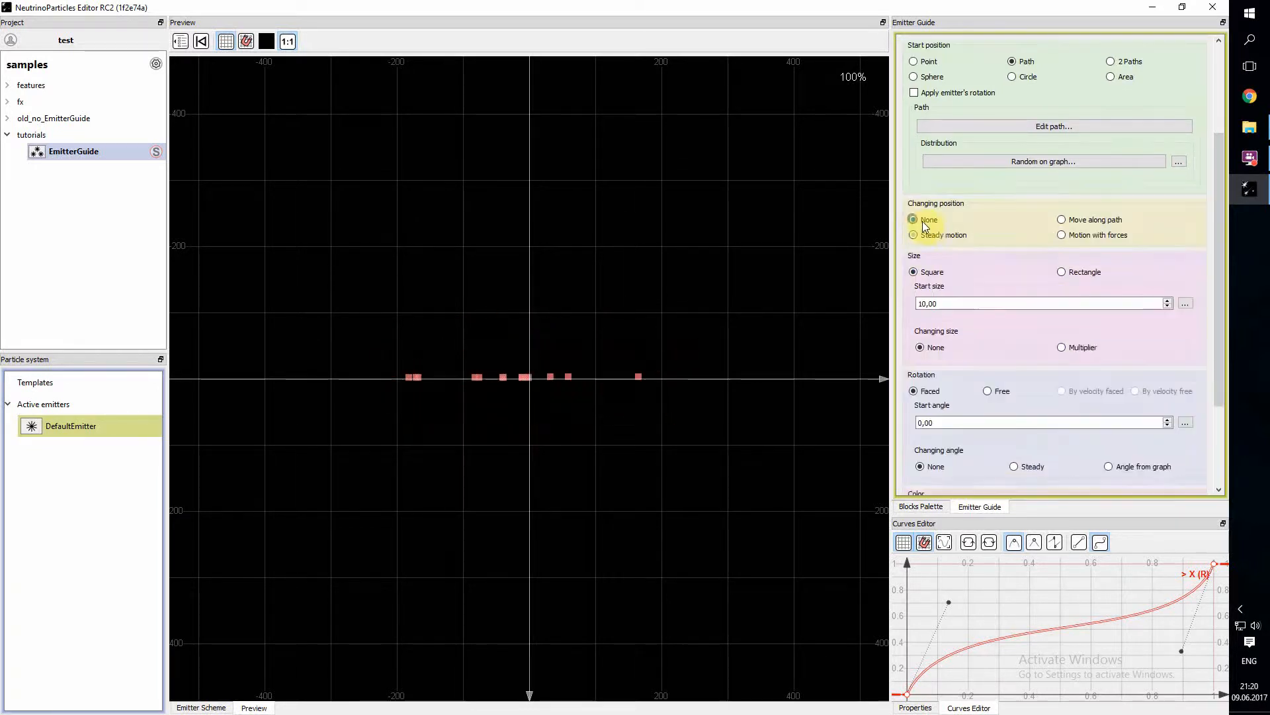
left_click_drag(1216, 230, 1129, 136)
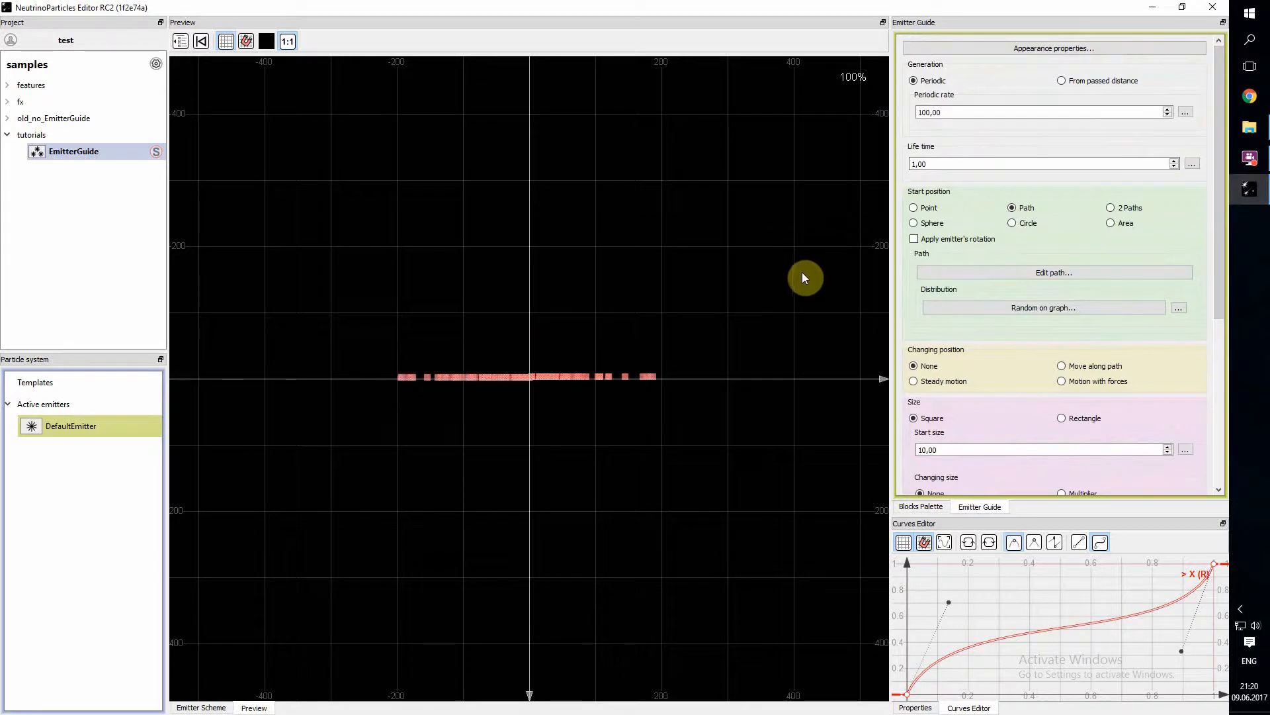
- Reshape the distribution curve into a smooth S with handles near (0.6, 0) and (0.4, 1), and view the distribution's value modes
left_click(1059, 308)
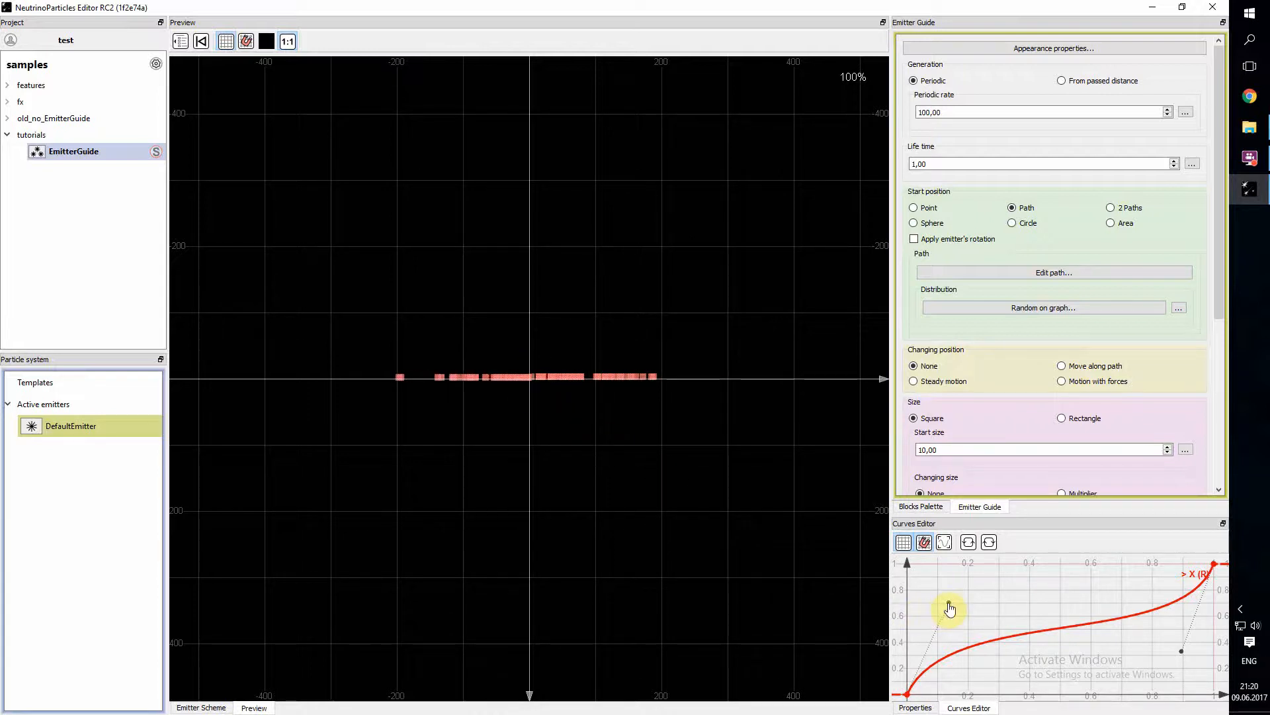
left_click_drag(949, 602, 1012, 660)
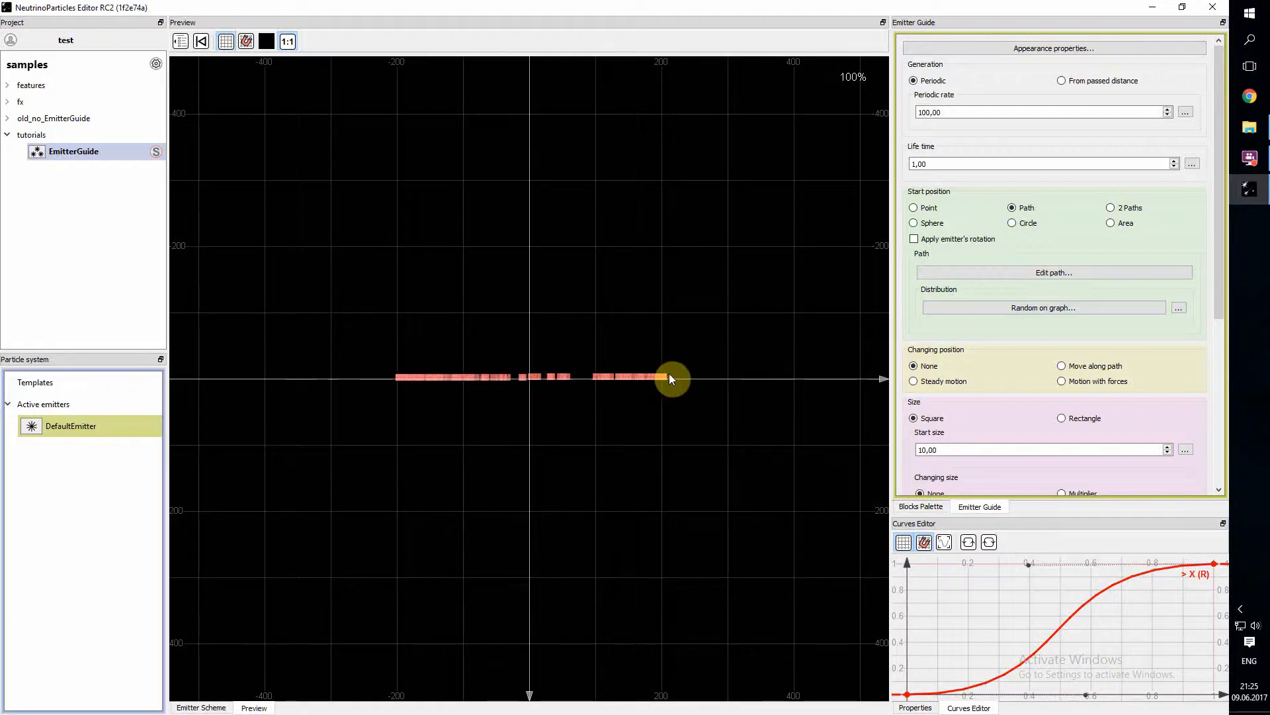
left_click(1179, 309)
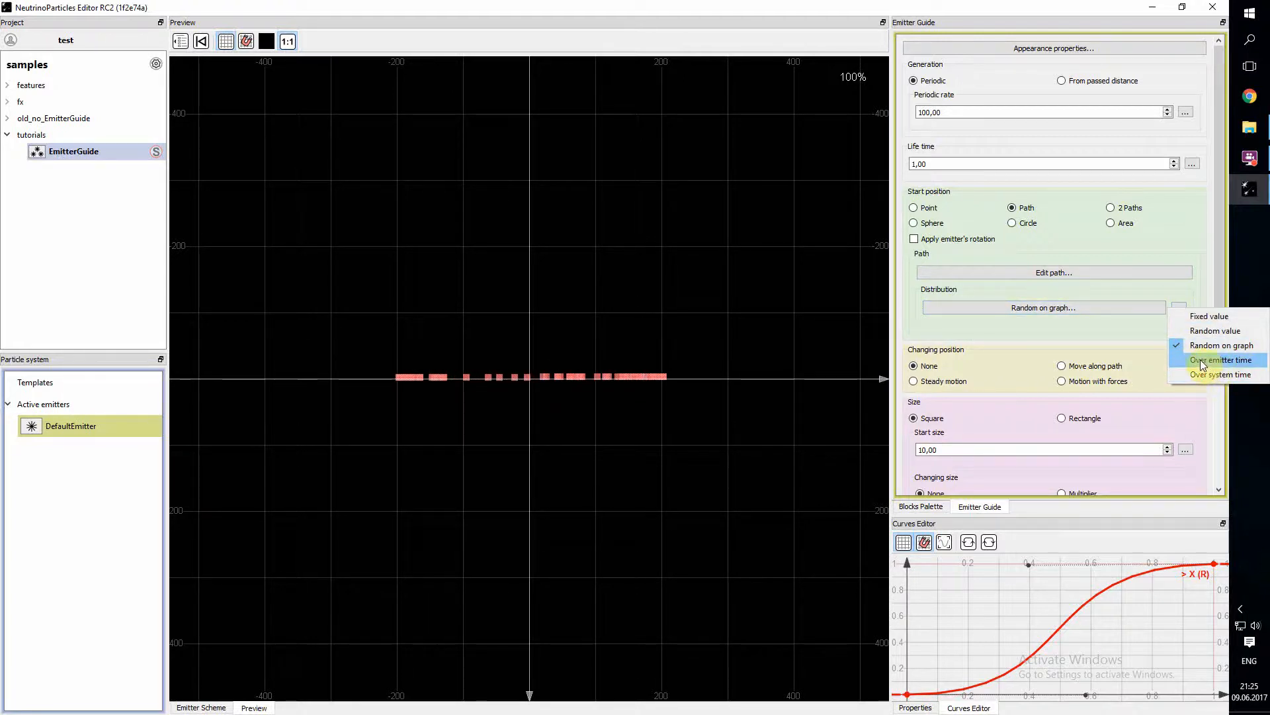
left_click(1179, 301)
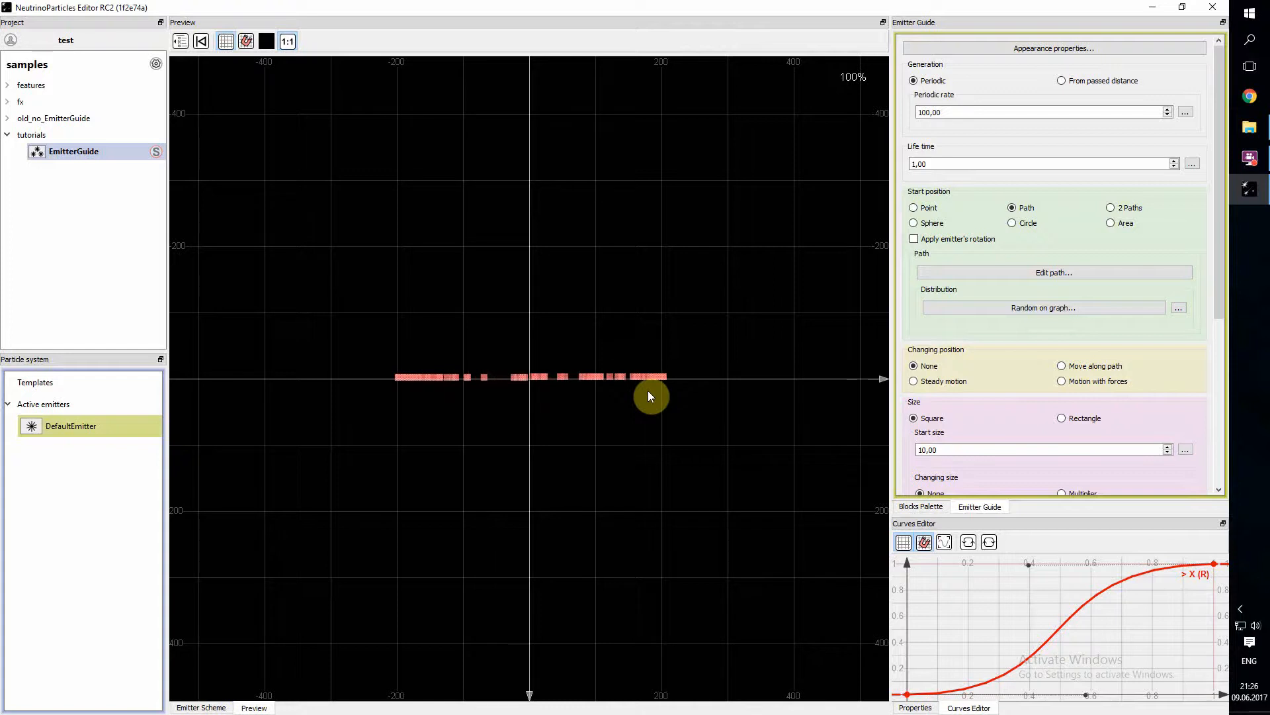
- Change the emitter's start position to 2 Paths and view path #1 and path #2 in turn
left_click(1111, 207)
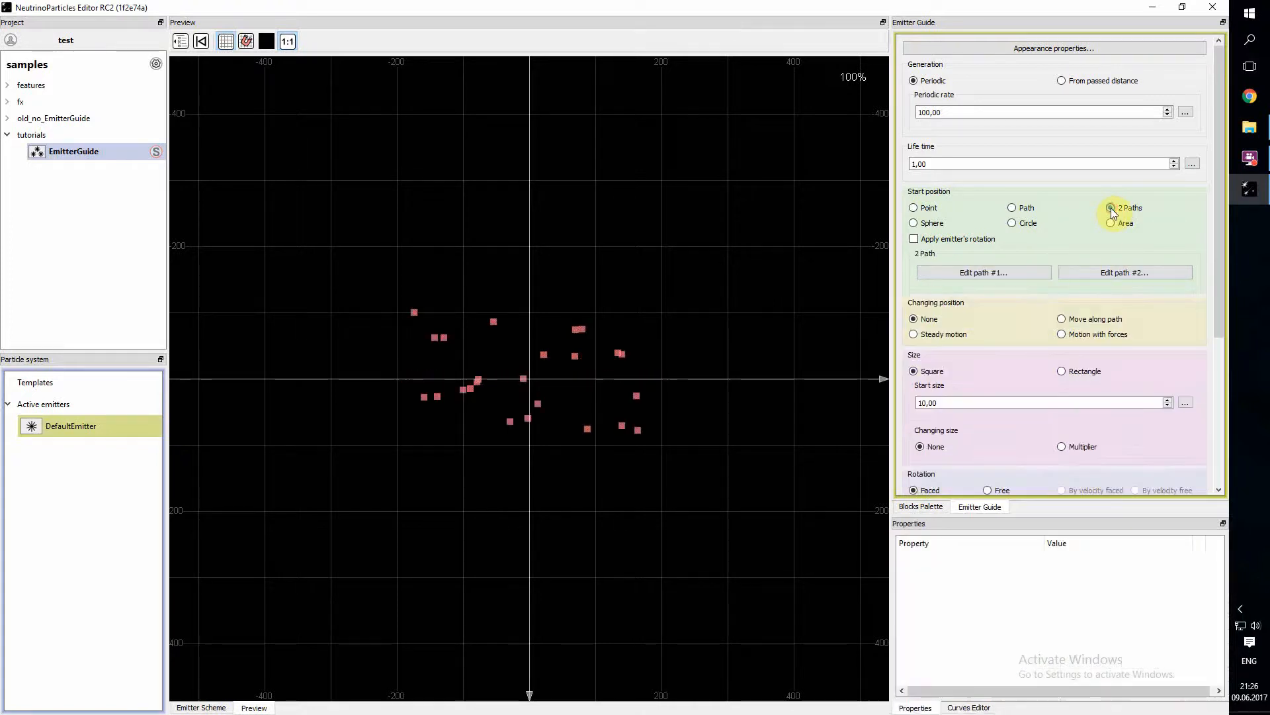
left_click(995, 271)
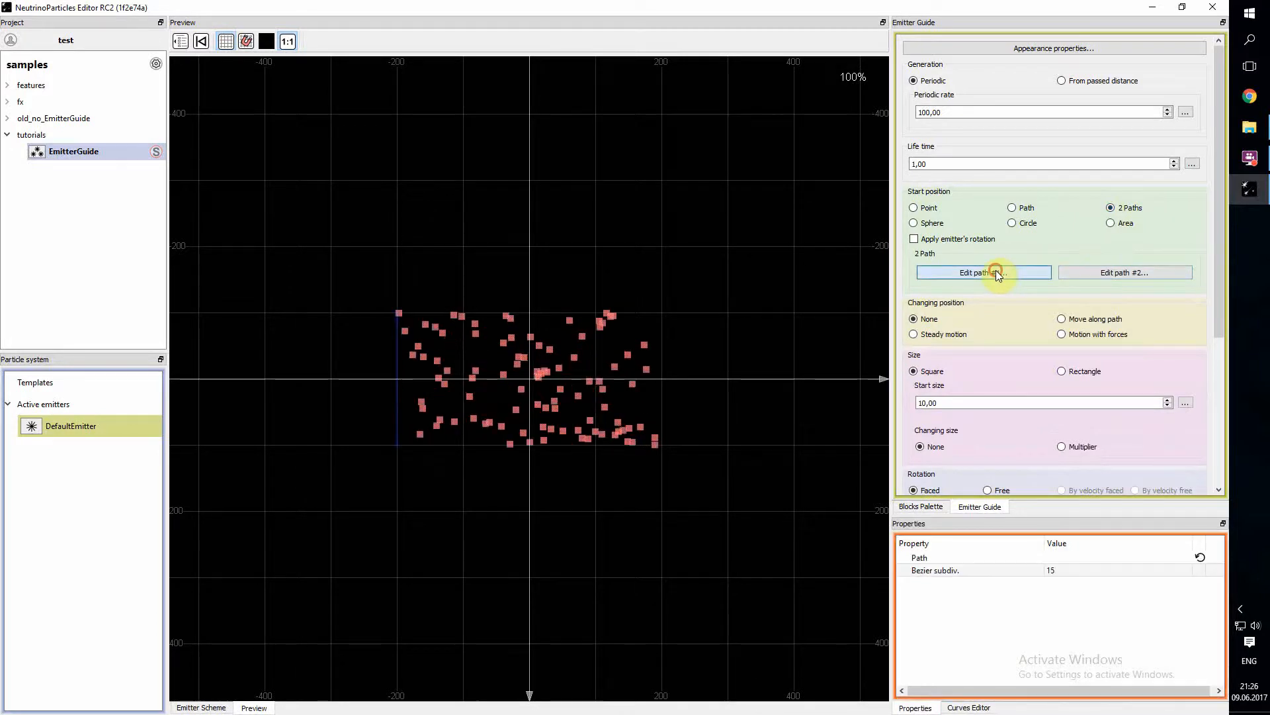
left_click(1126, 273)
left_click(1031, 272)
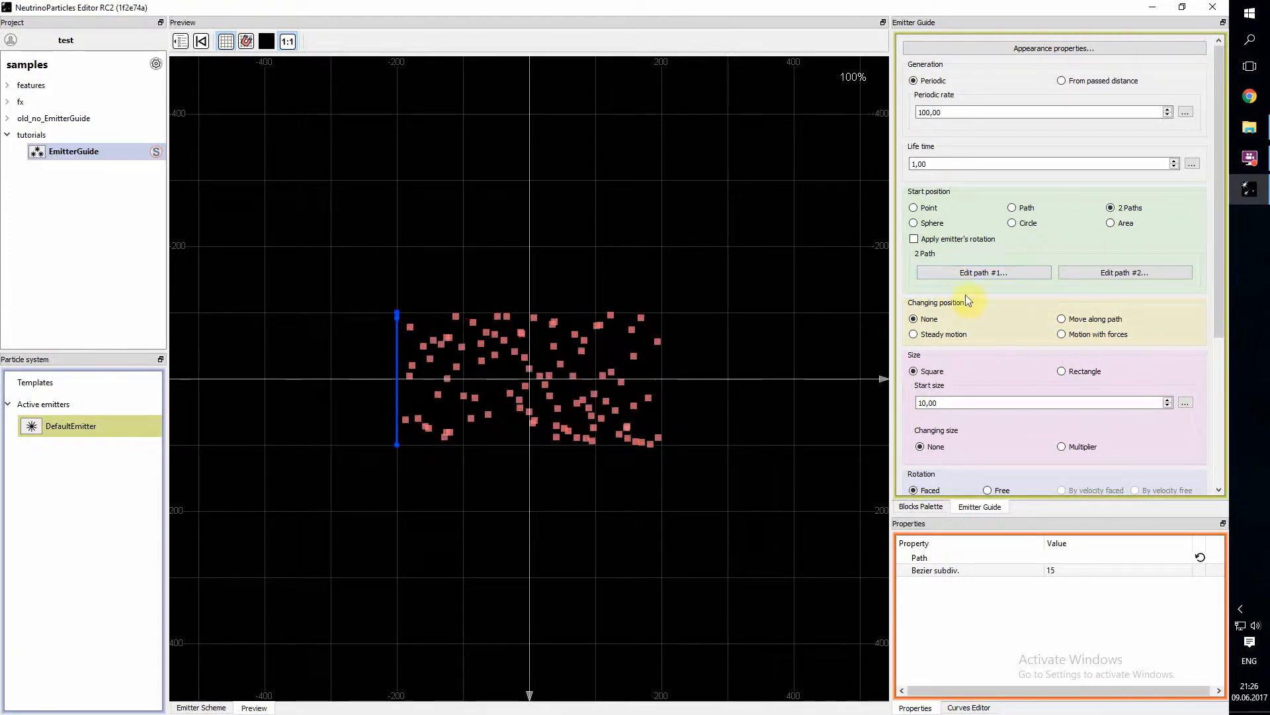
left_click(1112, 270)
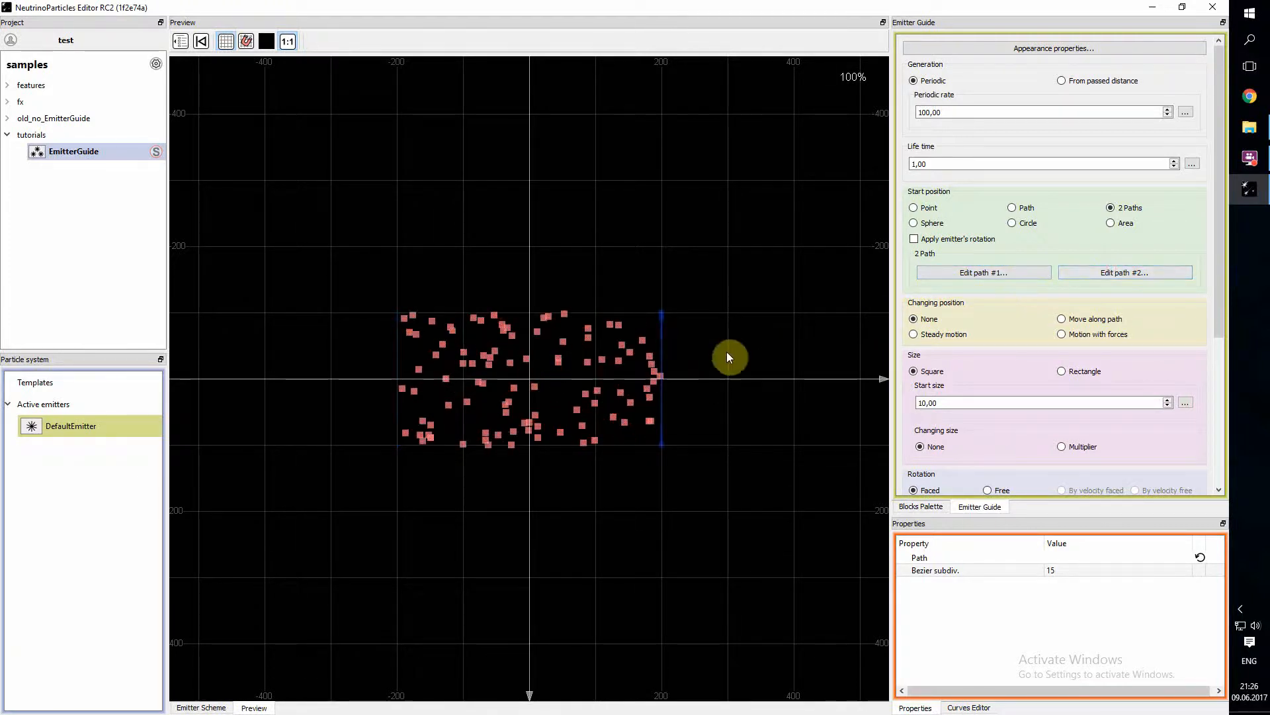
- Move path #1 below the X axis to X about -40 and extend its upper end with five points into a hook toward negative X
left_click(1015, 272)
left_click_drag(400, 376, 506, 577)
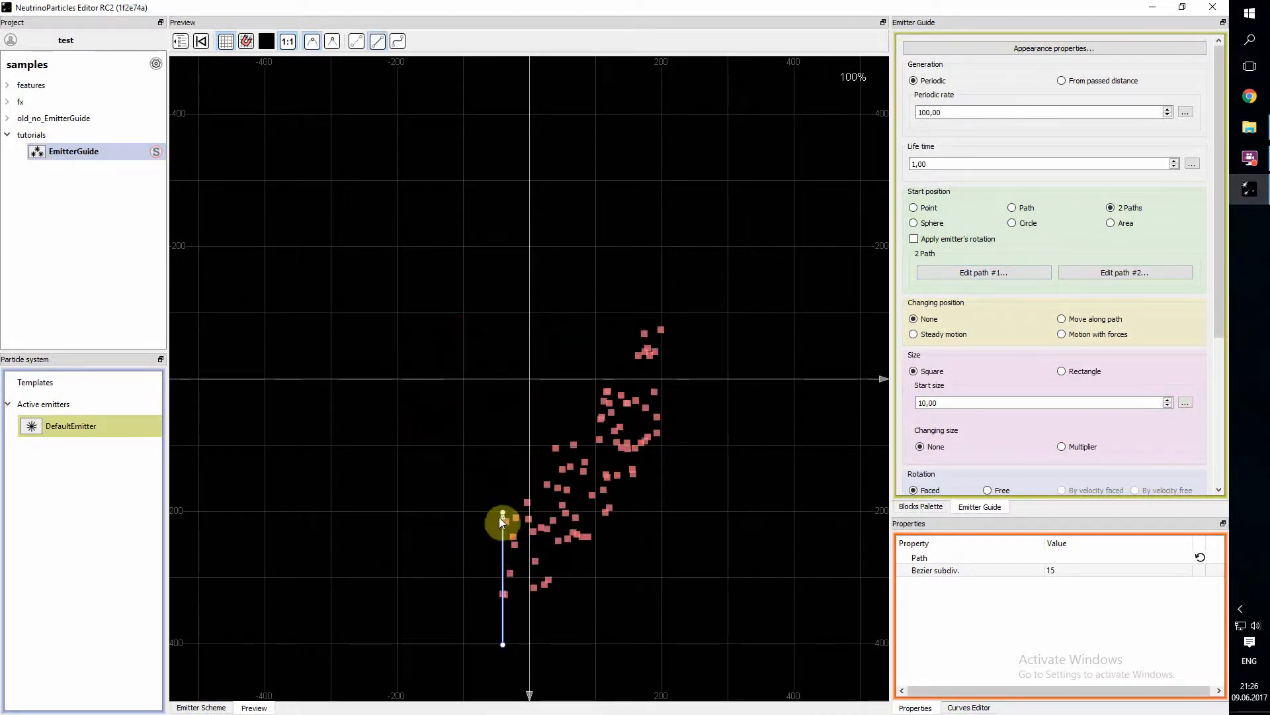
left_click(503, 513)
left_click(502, 420)
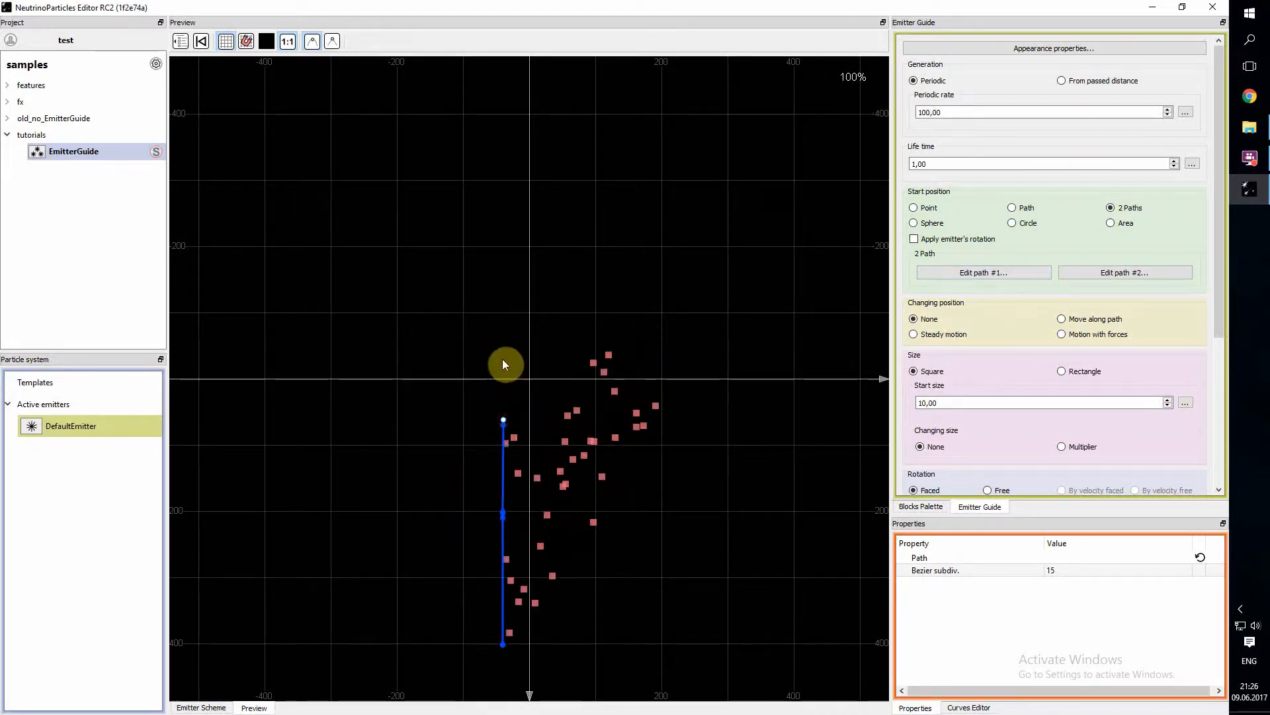
left_click(501, 362)
left_click(413, 354)
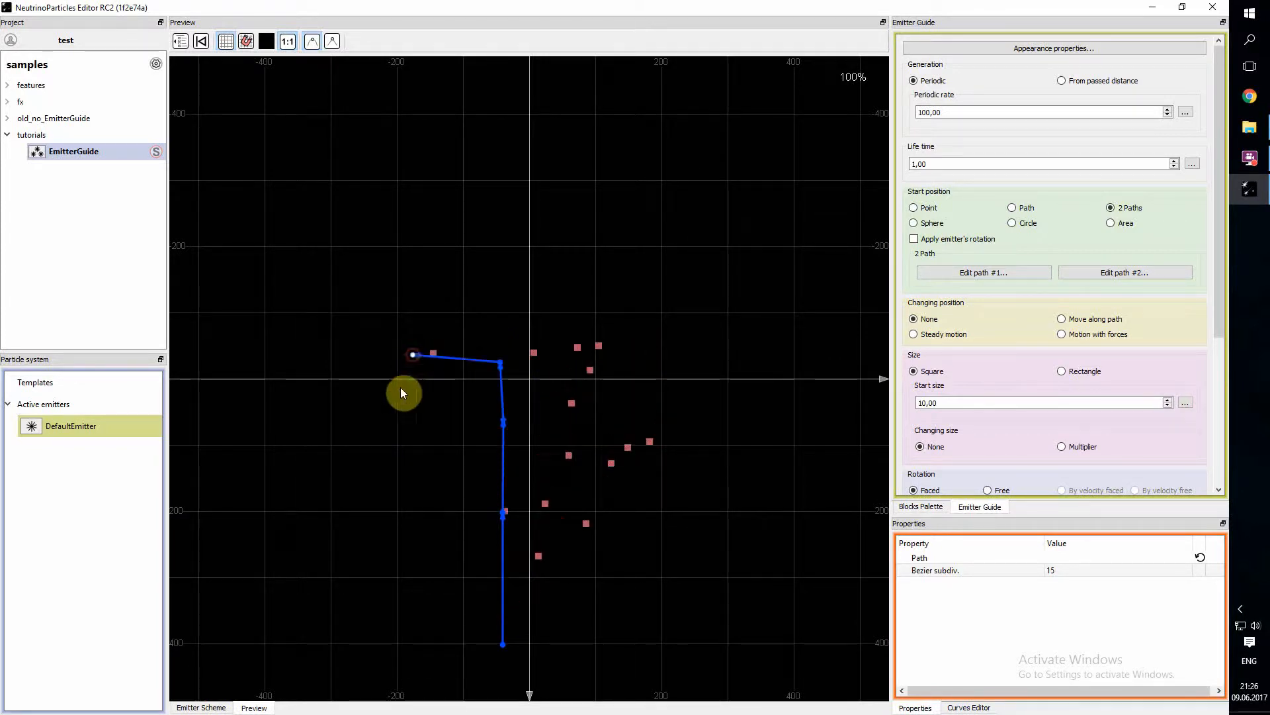
left_click(375, 420)
left_click(372, 467)
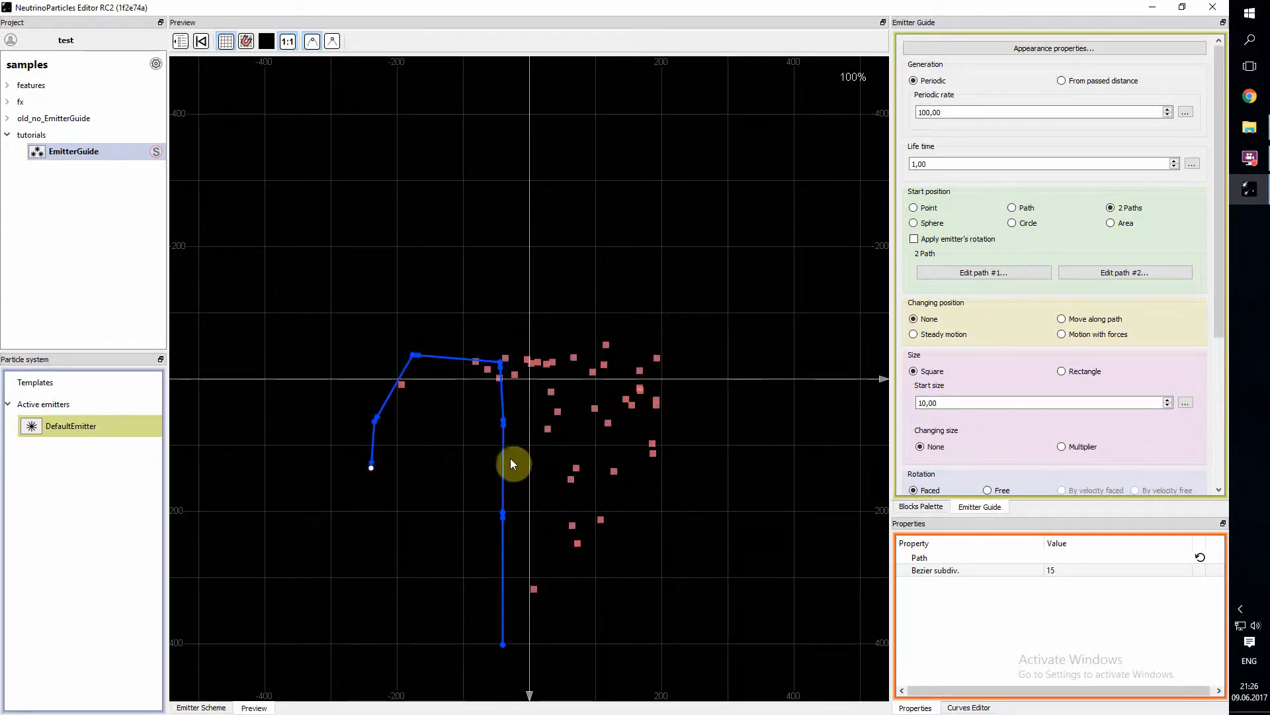
- Move path #2 beside path #1 at X about 30 and extend its upper end with six points, following the hook on its outer side
left_click(1138, 272)
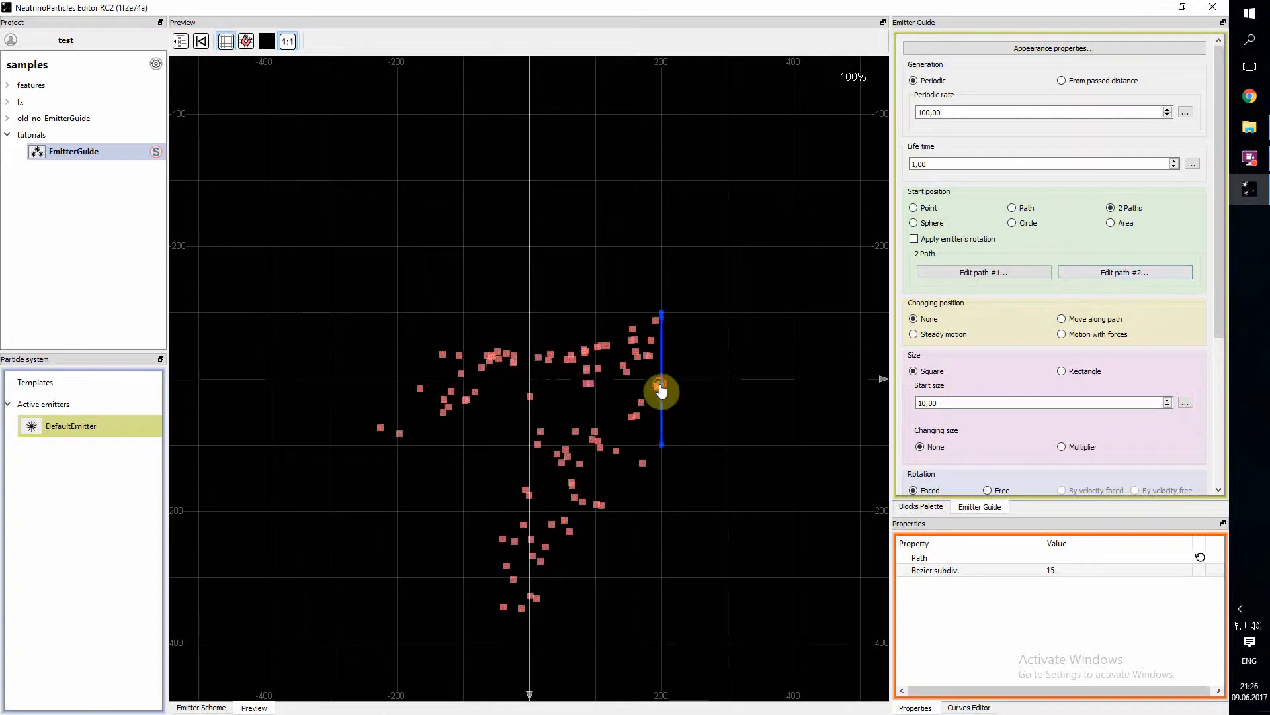
left_click_drag(661, 390, 548, 573)
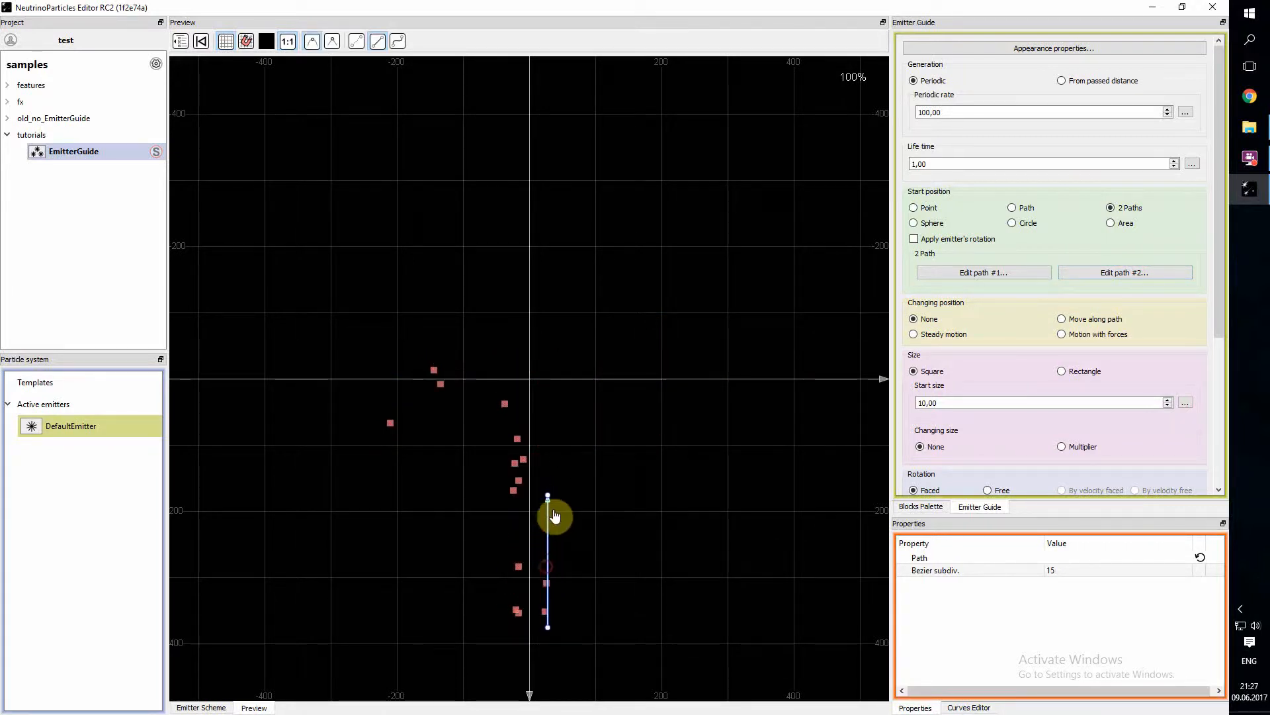
left_click(551, 438)
left_click(548, 367)
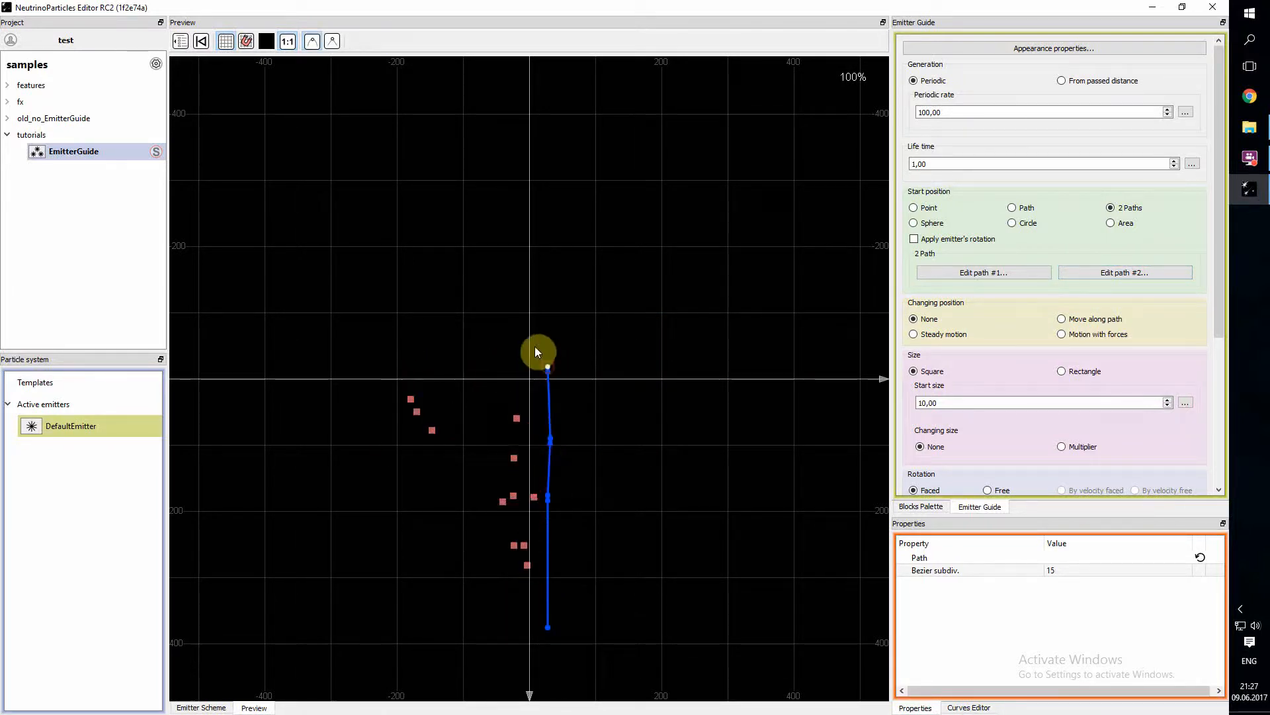
left_click(506, 321)
left_click(444, 328)
left_click(382, 364)
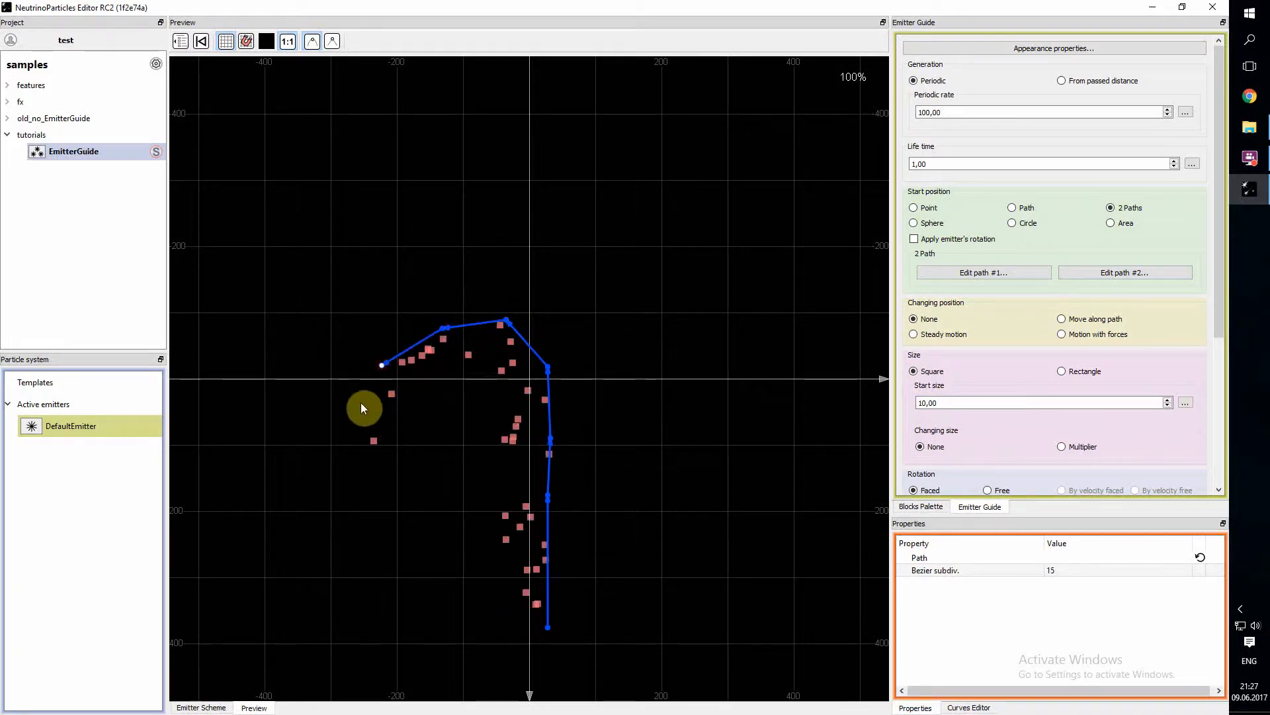
left_click(339, 413)
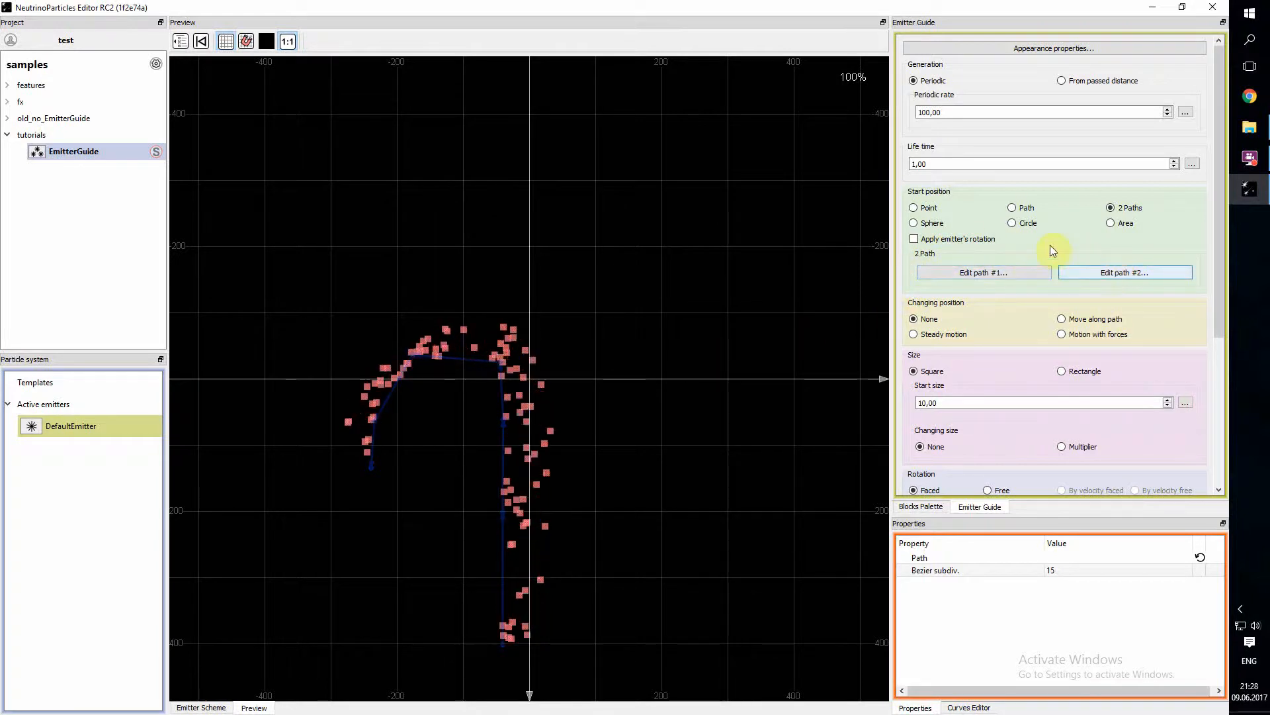
- Change the emitter's start position to Sphere and make its radius a random value from 100 to 150
left_click(915, 223)
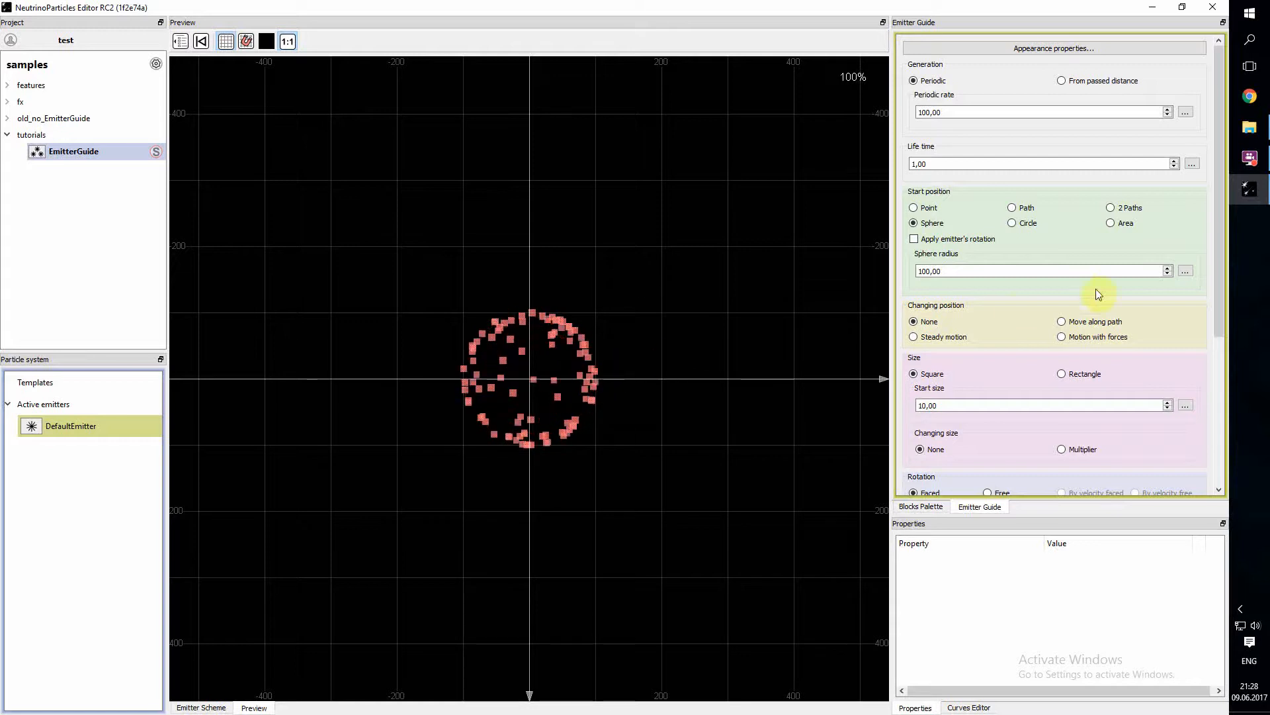
left_click(1188, 272)
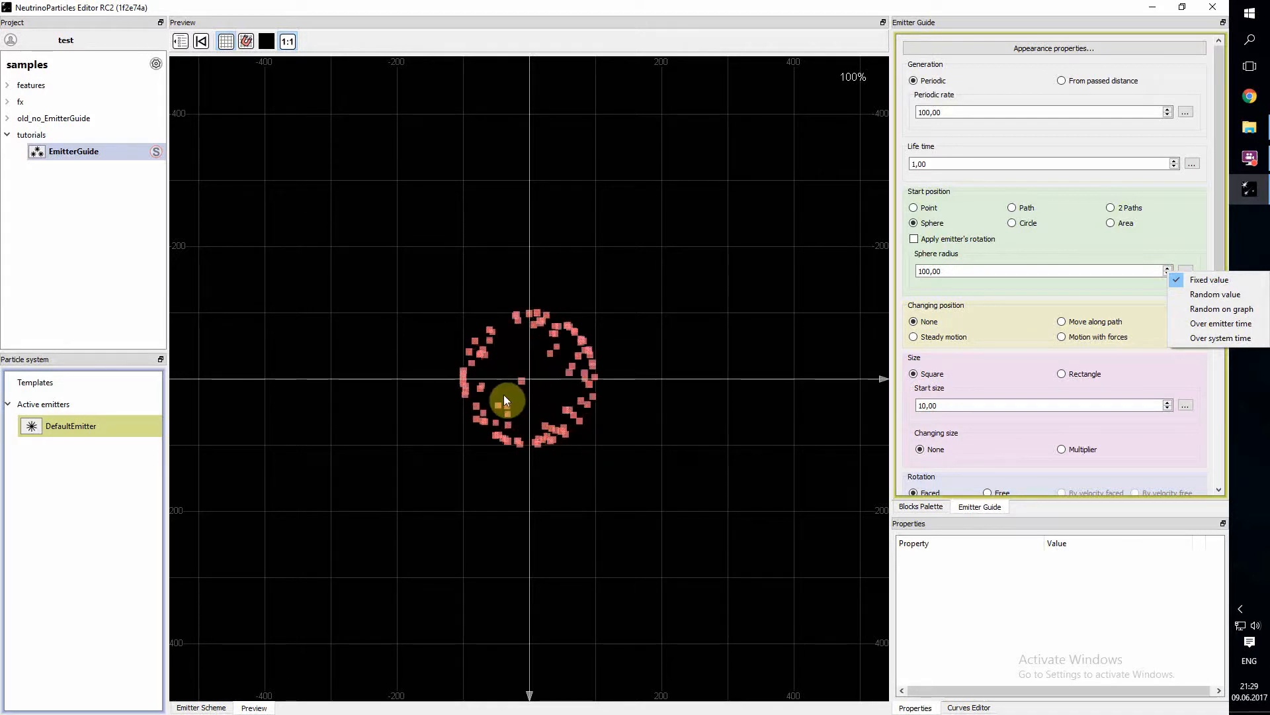
left_click(1226, 295)
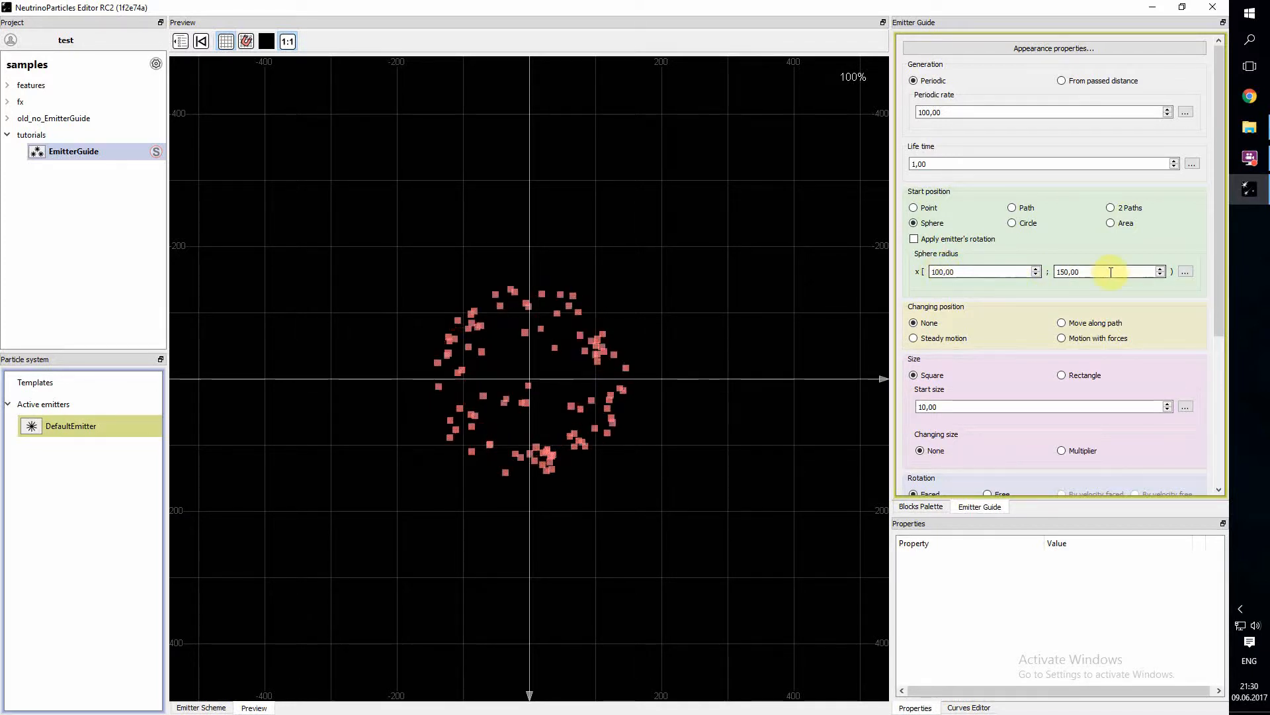
- Switch the sphere radius to Random on graph and lower the curve's starting point to a radius of 0
left_click(1186, 272)
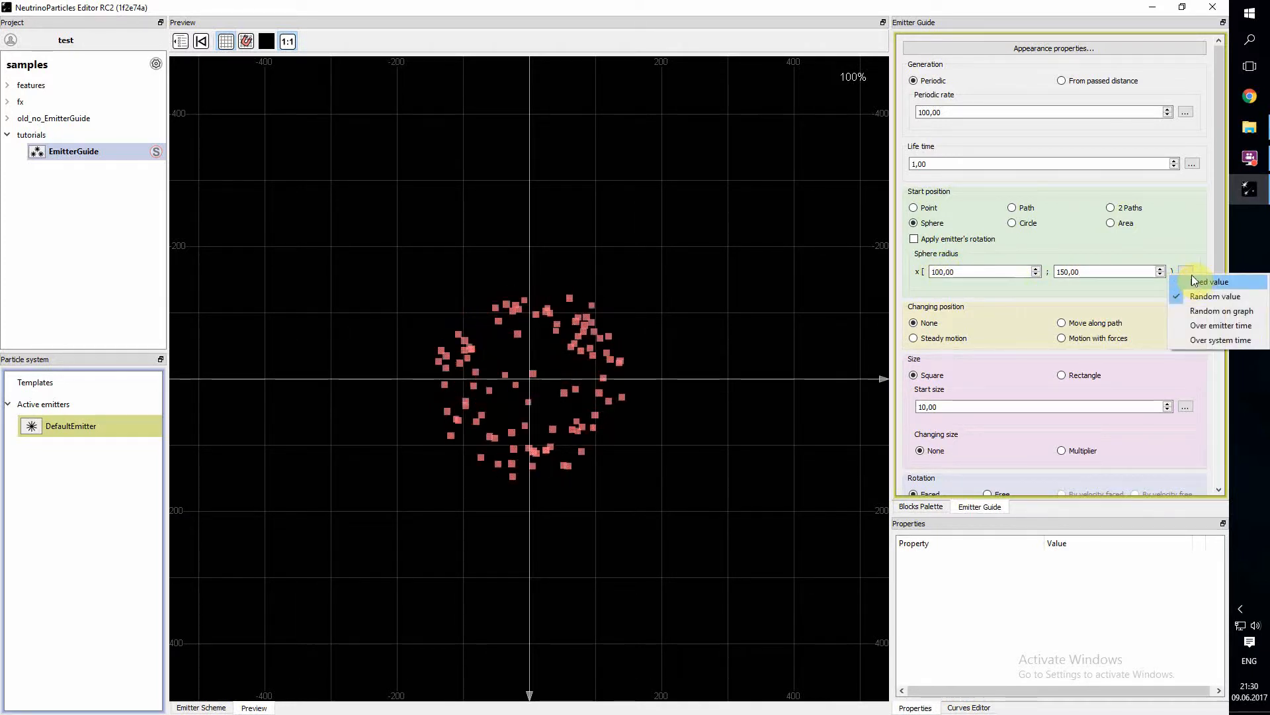
left_click(1211, 313)
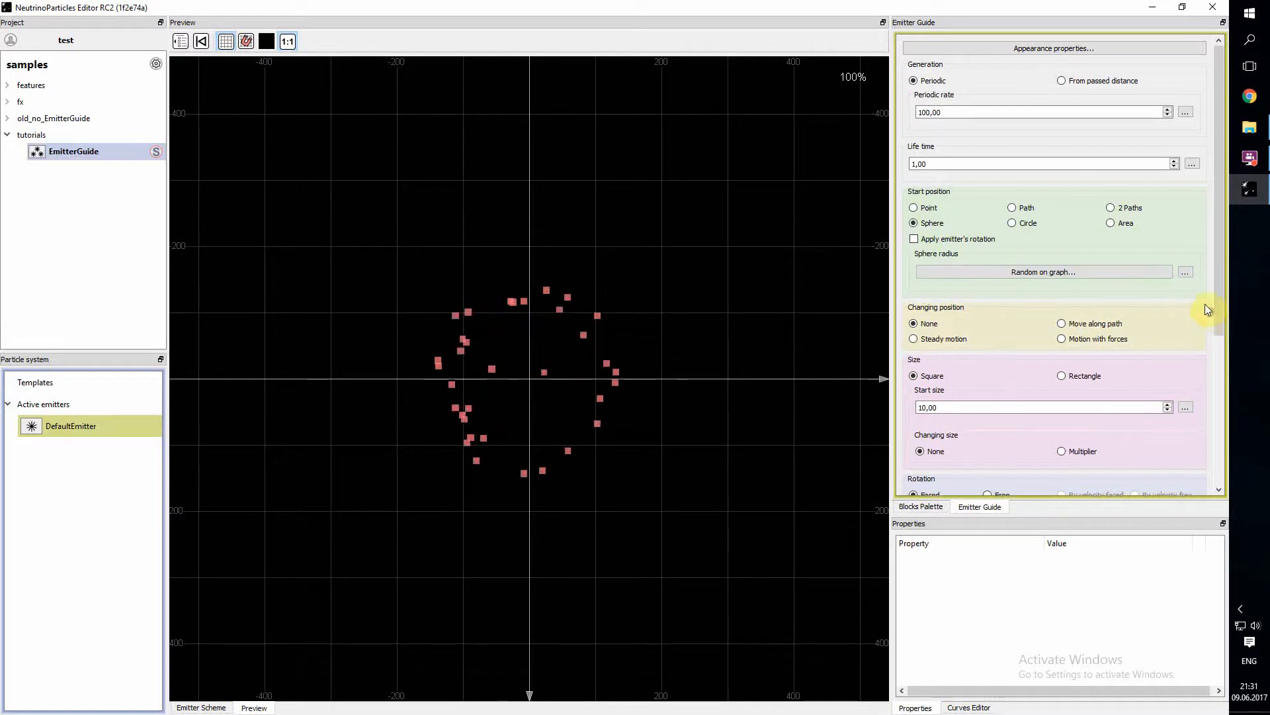
left_click(1094, 271)
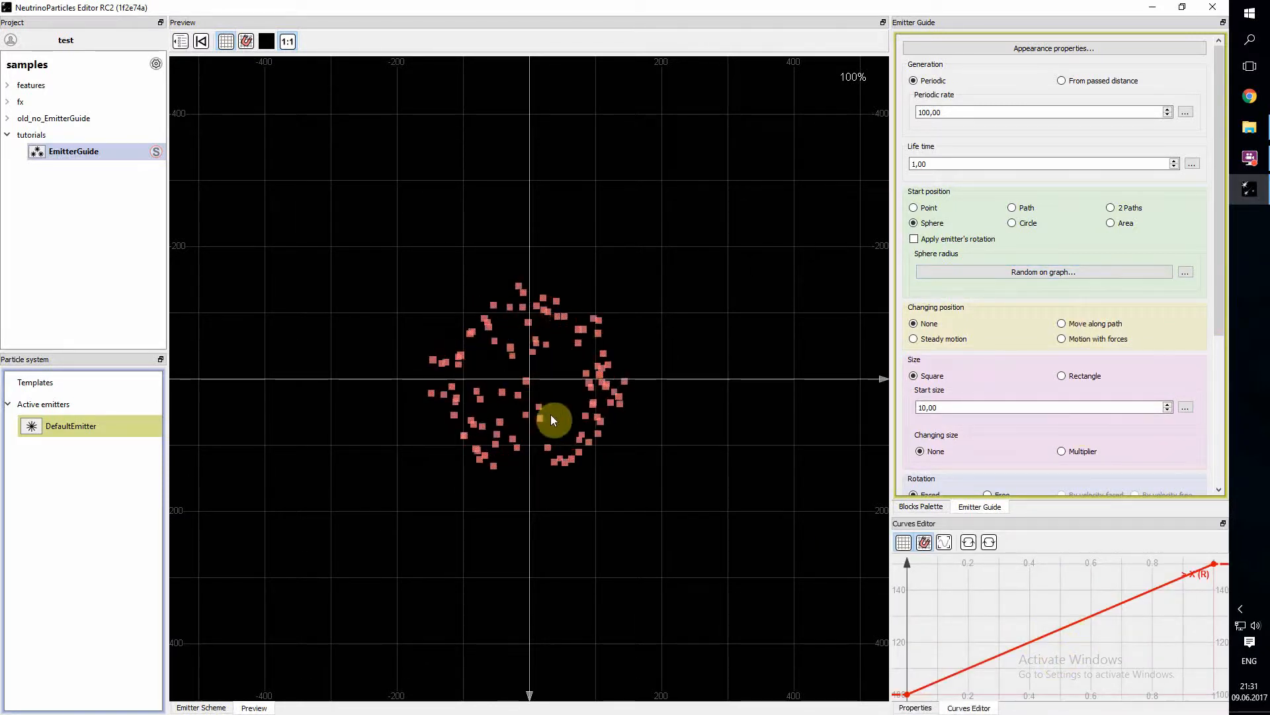
left_click(1002, 654)
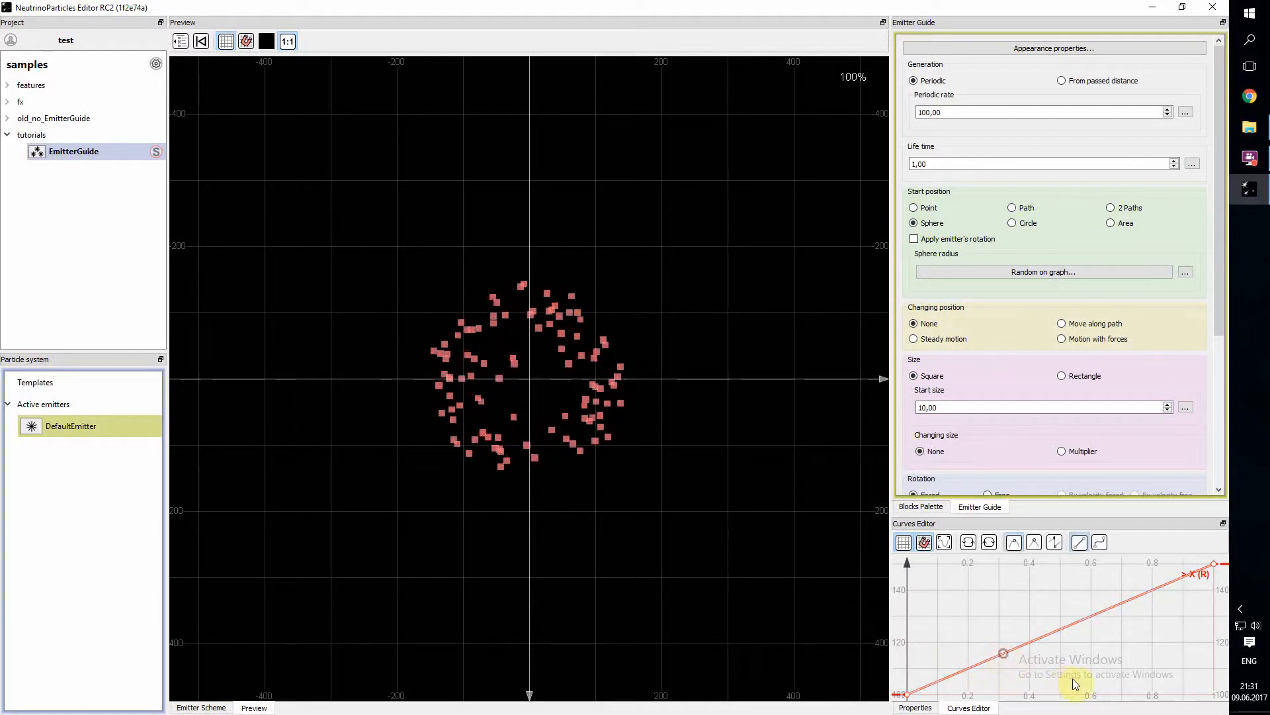
scroll(1074, 640, "down", 5)
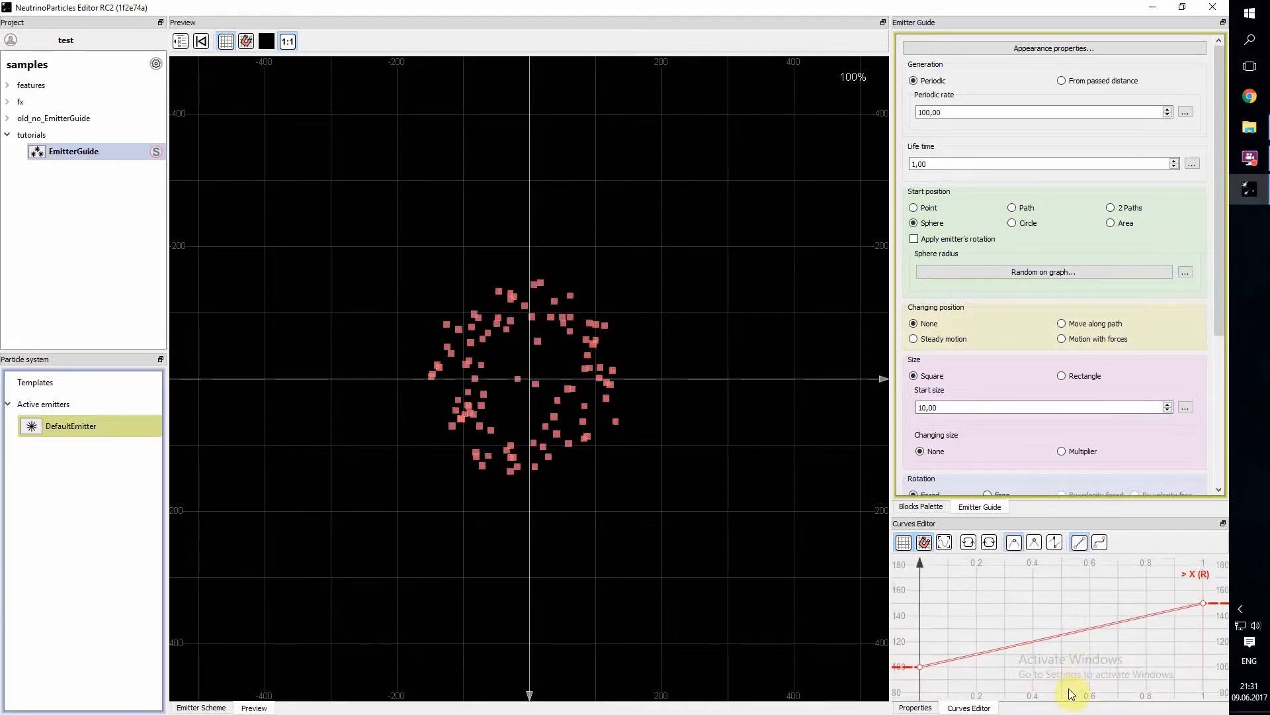
scroll(1052, 679, "down", 5)
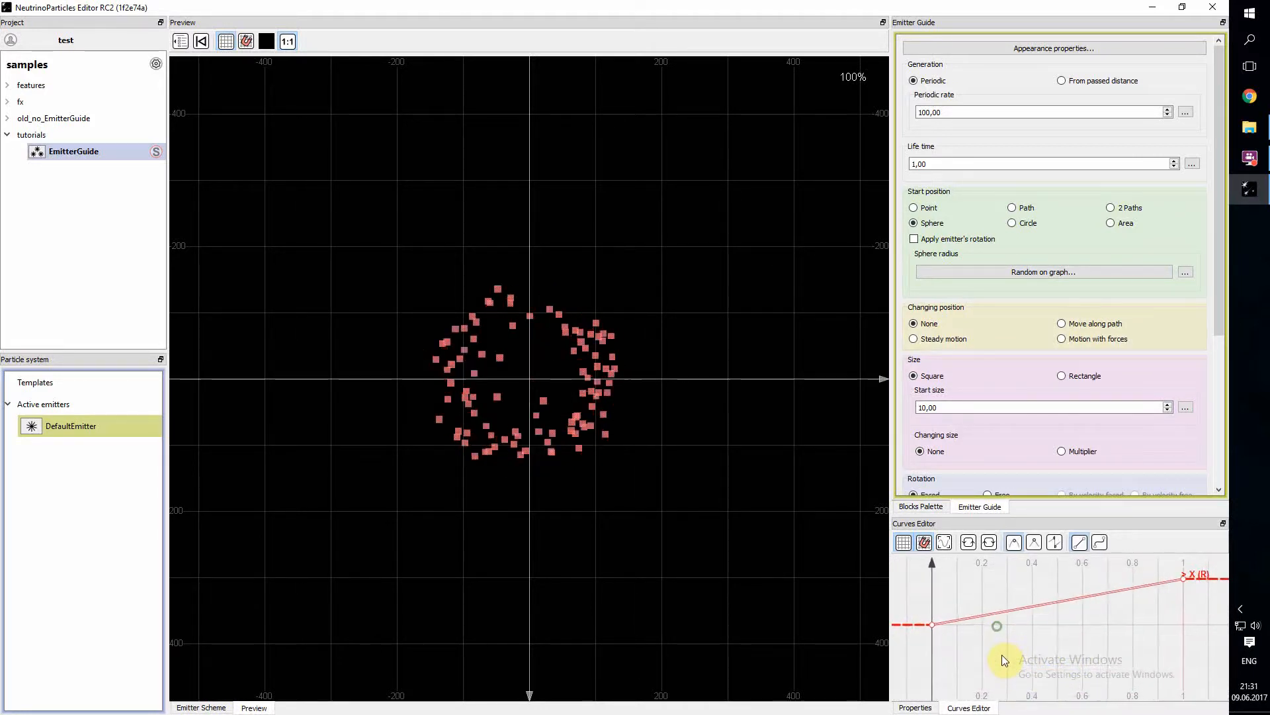
left_click_drag(939, 629, 945, 682)
left_click(1066, 635)
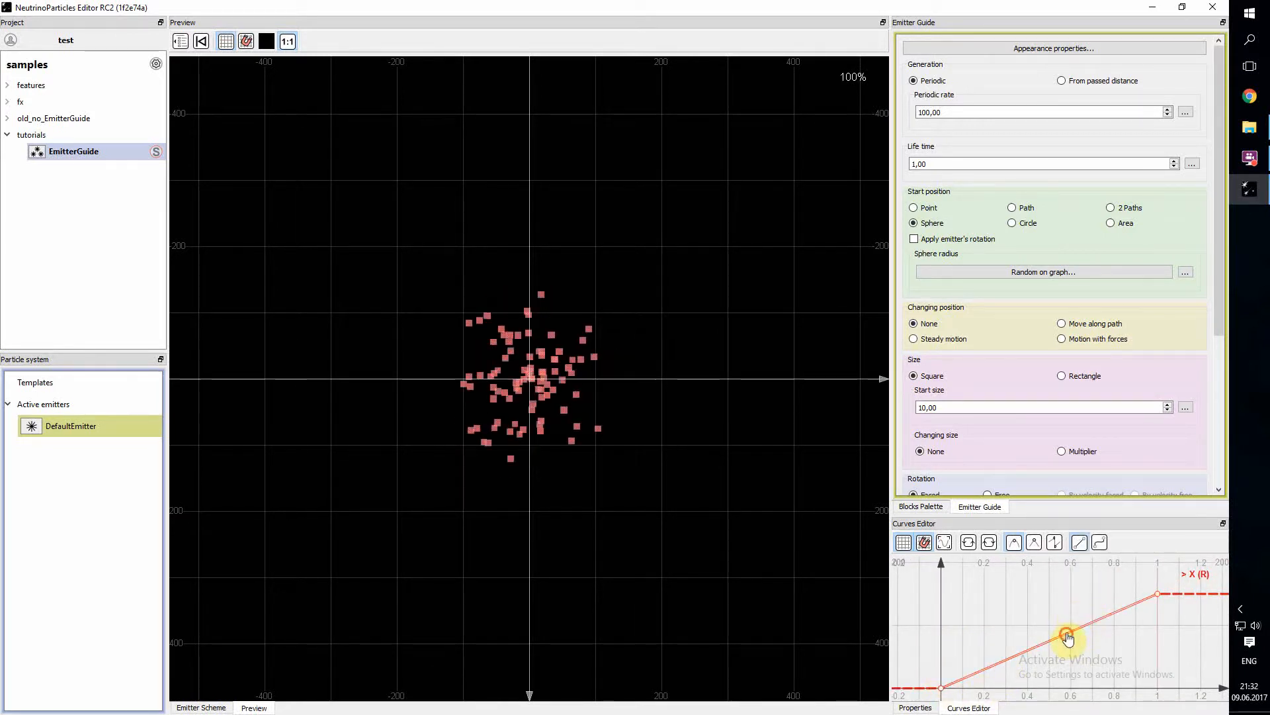
- Make the radius curve a Bezier ease-in with handles near (0.4, 0) and (0.8, 25), and view the radius's value modes
left_click(1099, 542)
left_click_drag(1013, 657, 1027, 687)
left_click_drag(1098, 637, 1123, 674)
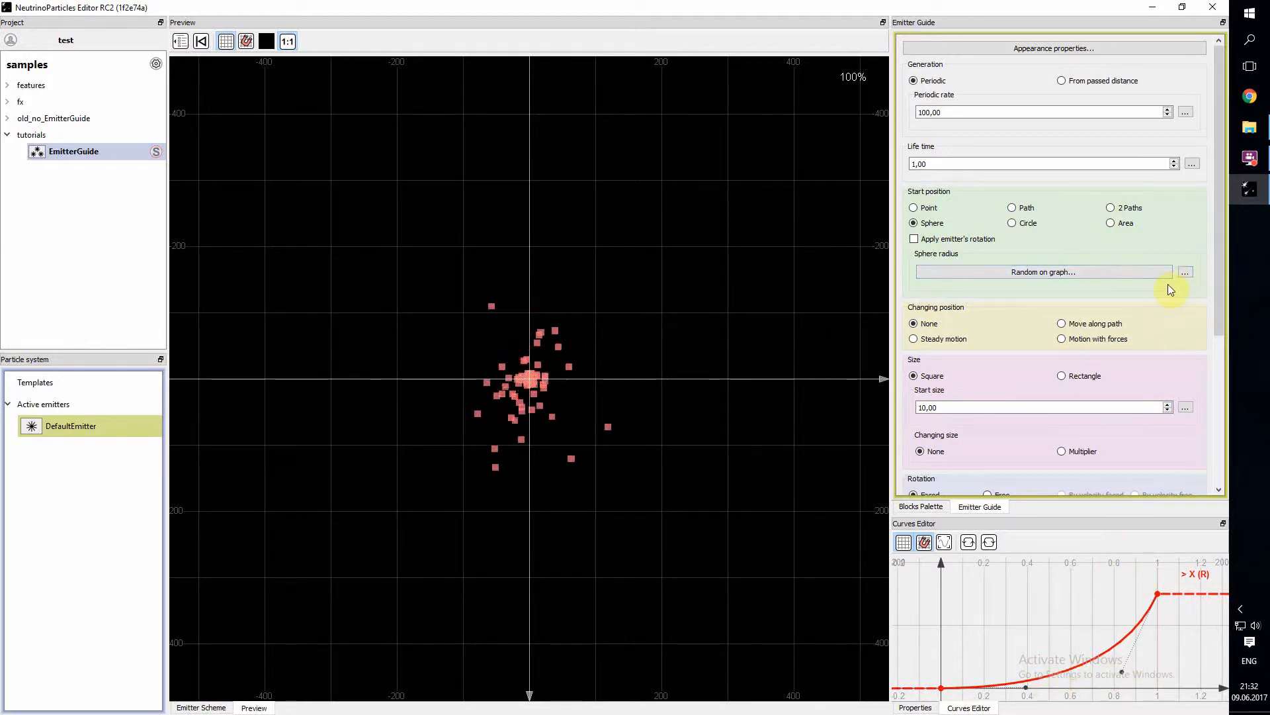
left_click(1186, 272)
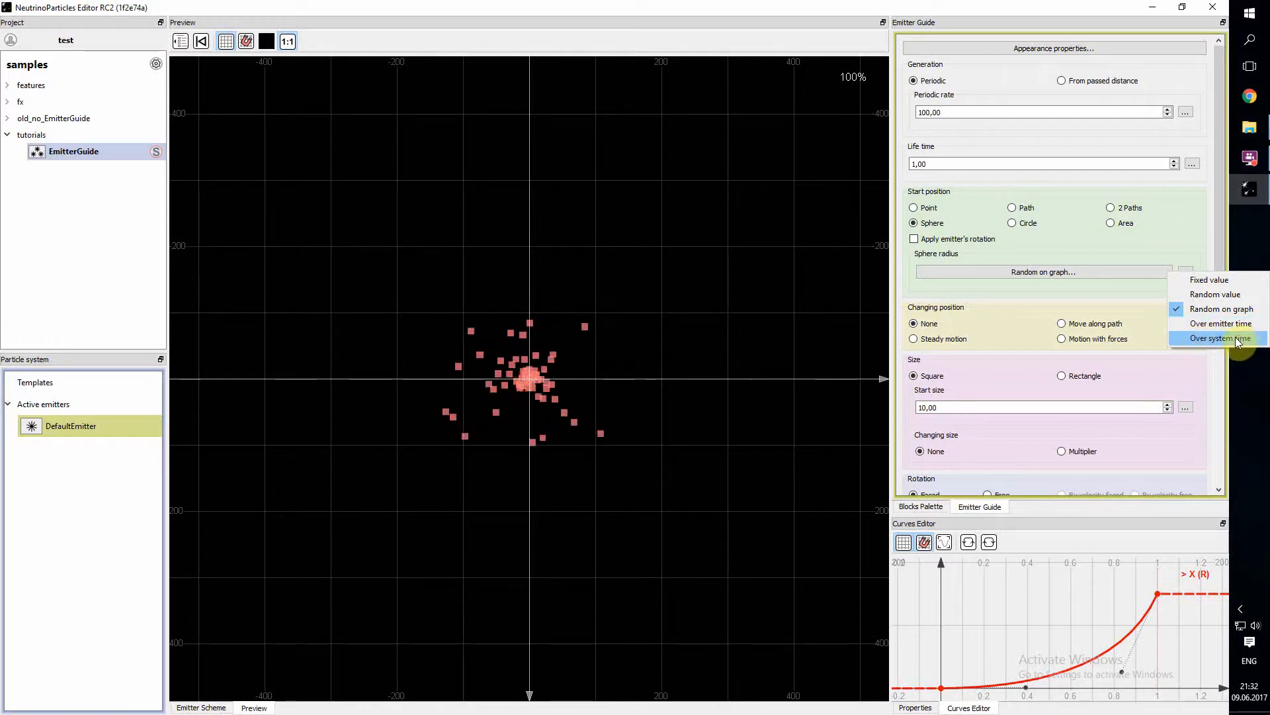
left_click(1158, 249)
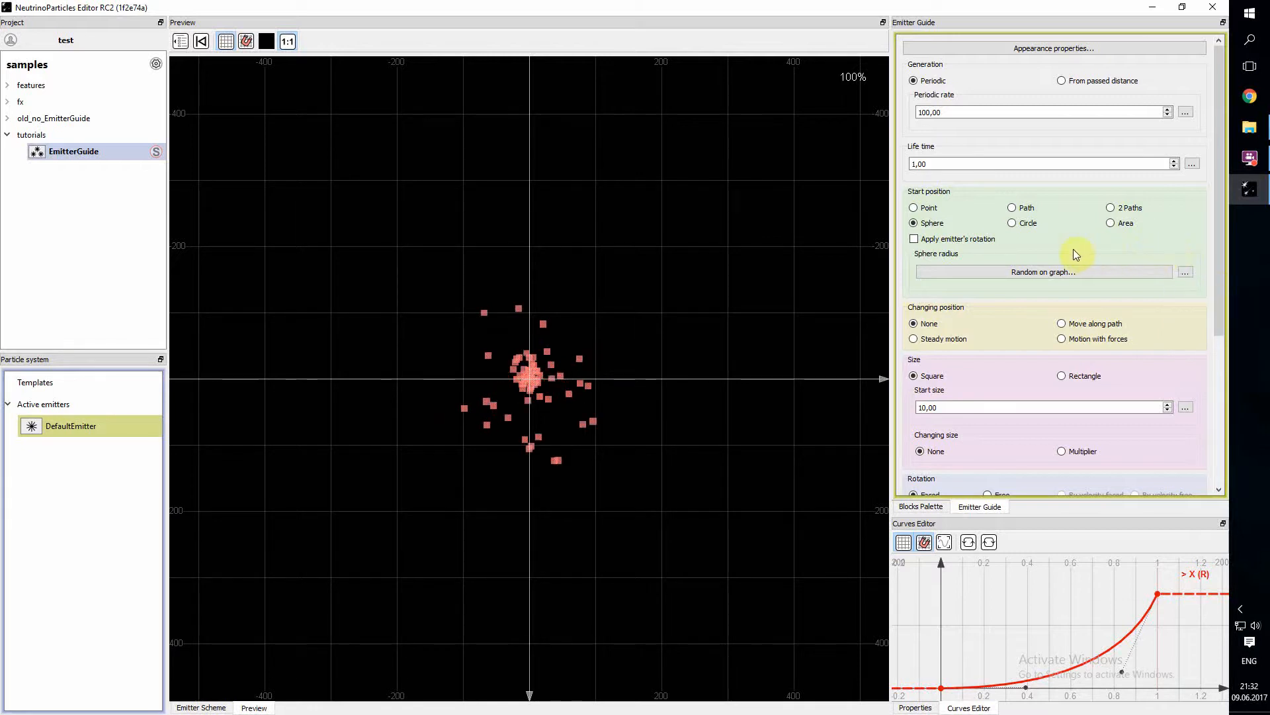
- Change the start position to Circle and view the value modes available for its radius
left_click(1013, 223)
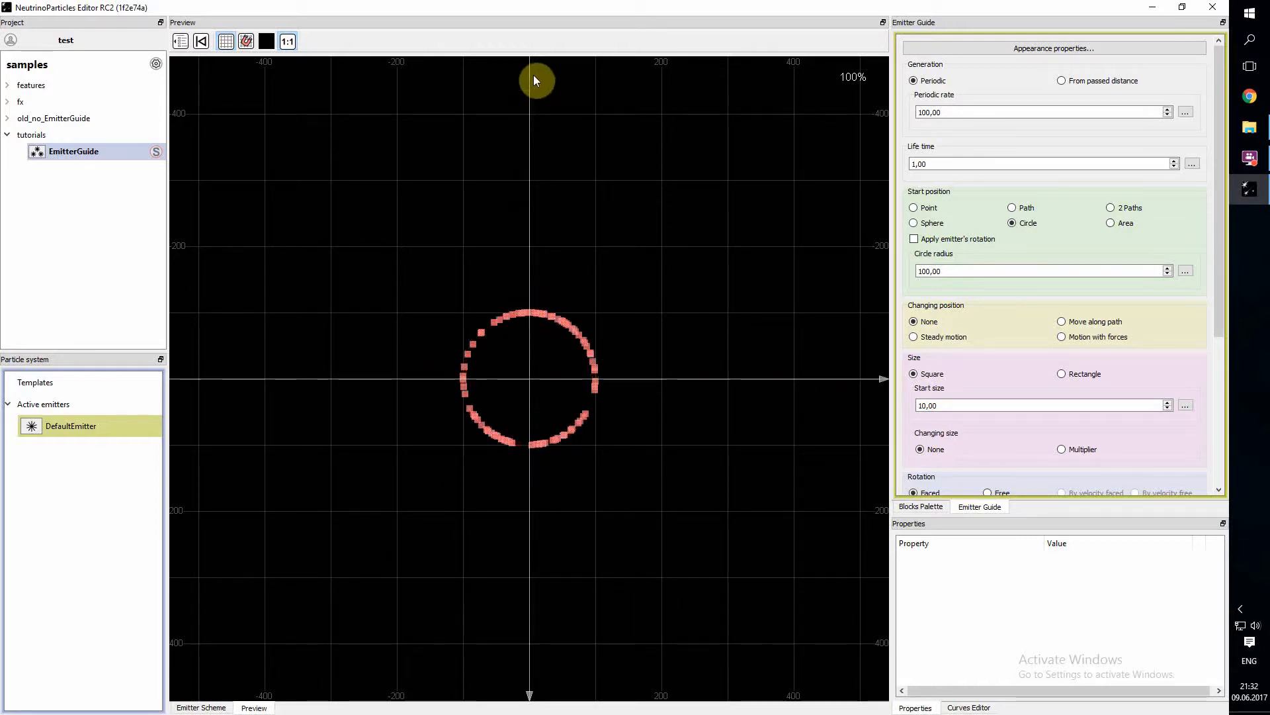
left_click(1186, 272)
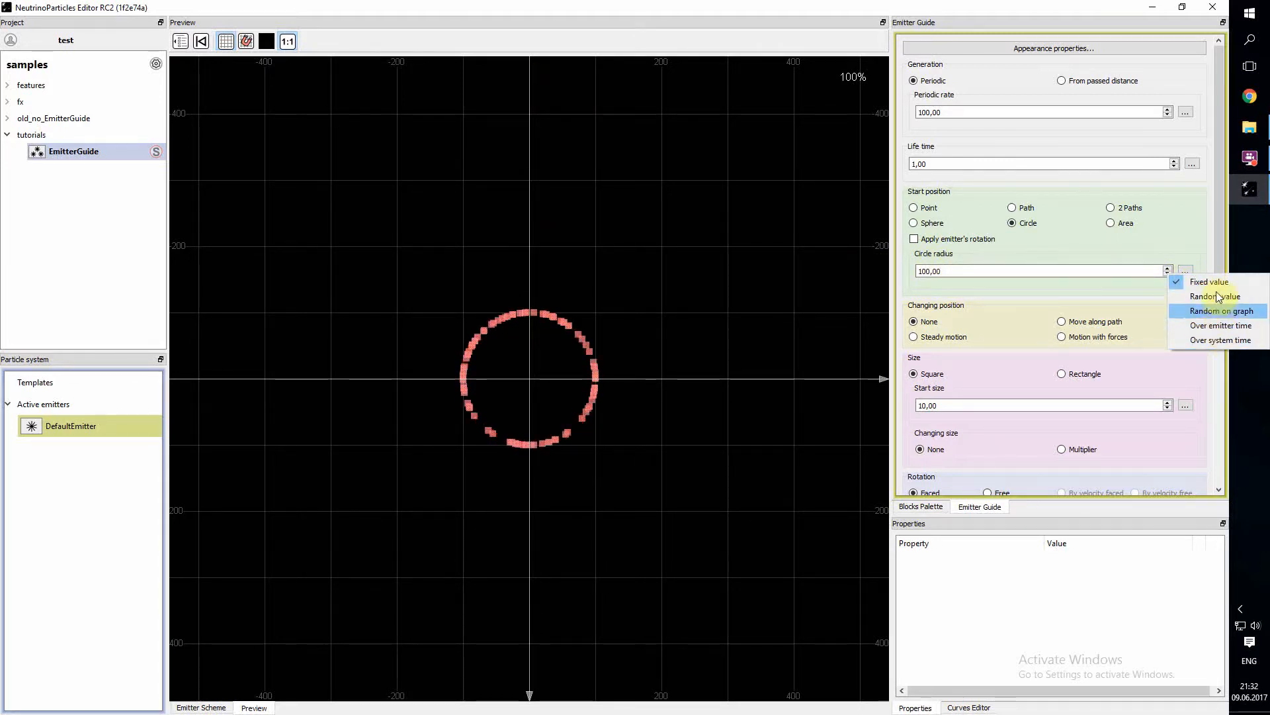
left_click(1189, 253)
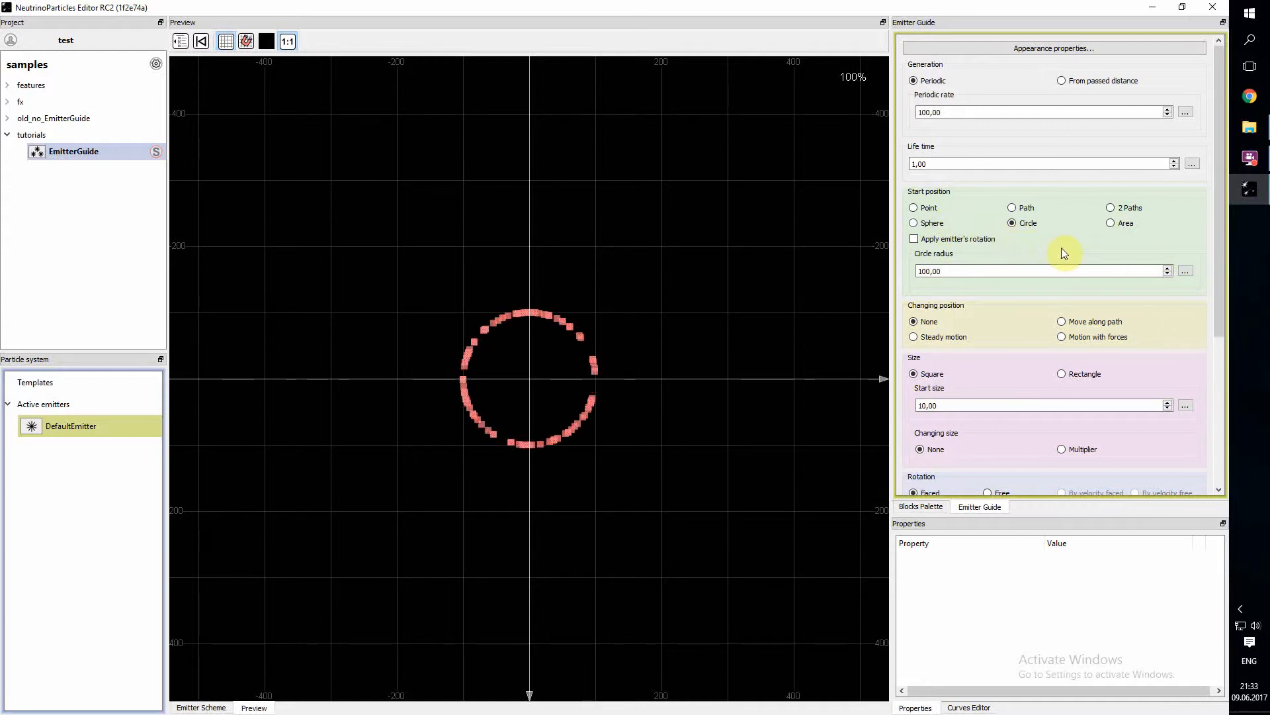
- Change the start position to Area and paint two round eyes at X about -100 and 100 above a wide smiling mouth
left_click(1111, 224)
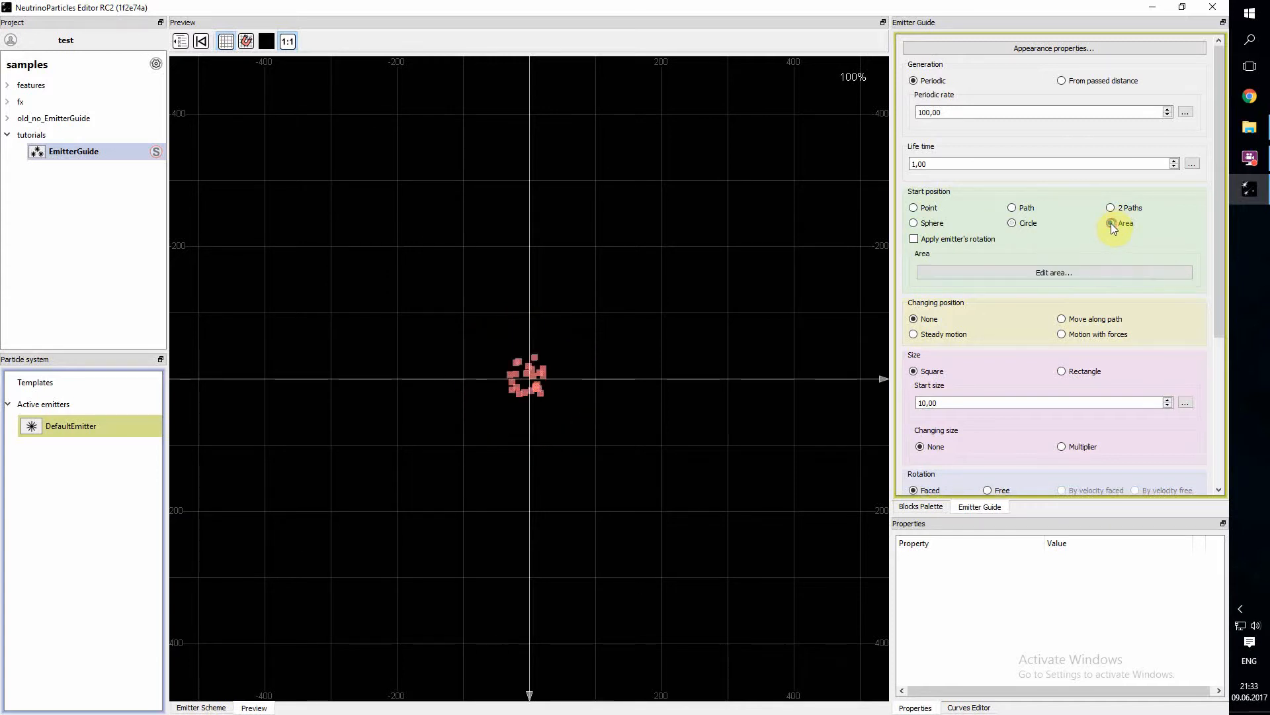
left_click(1064, 274)
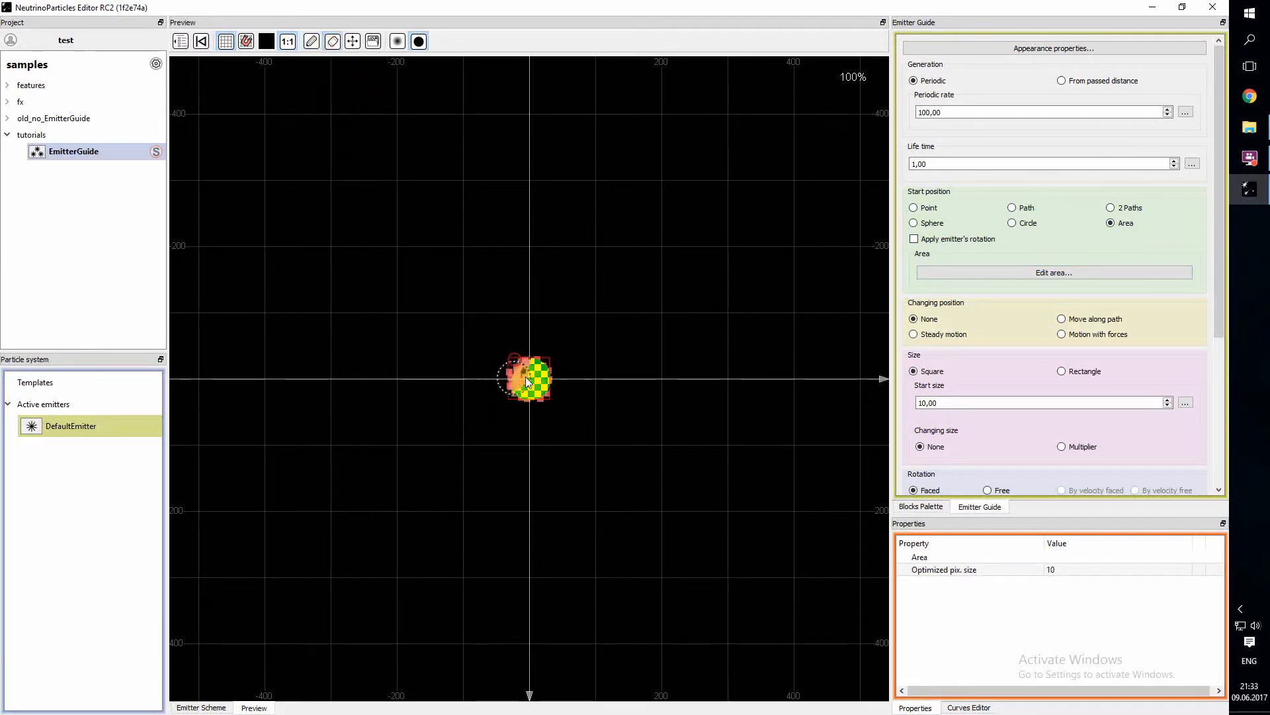
left_click(466, 302)
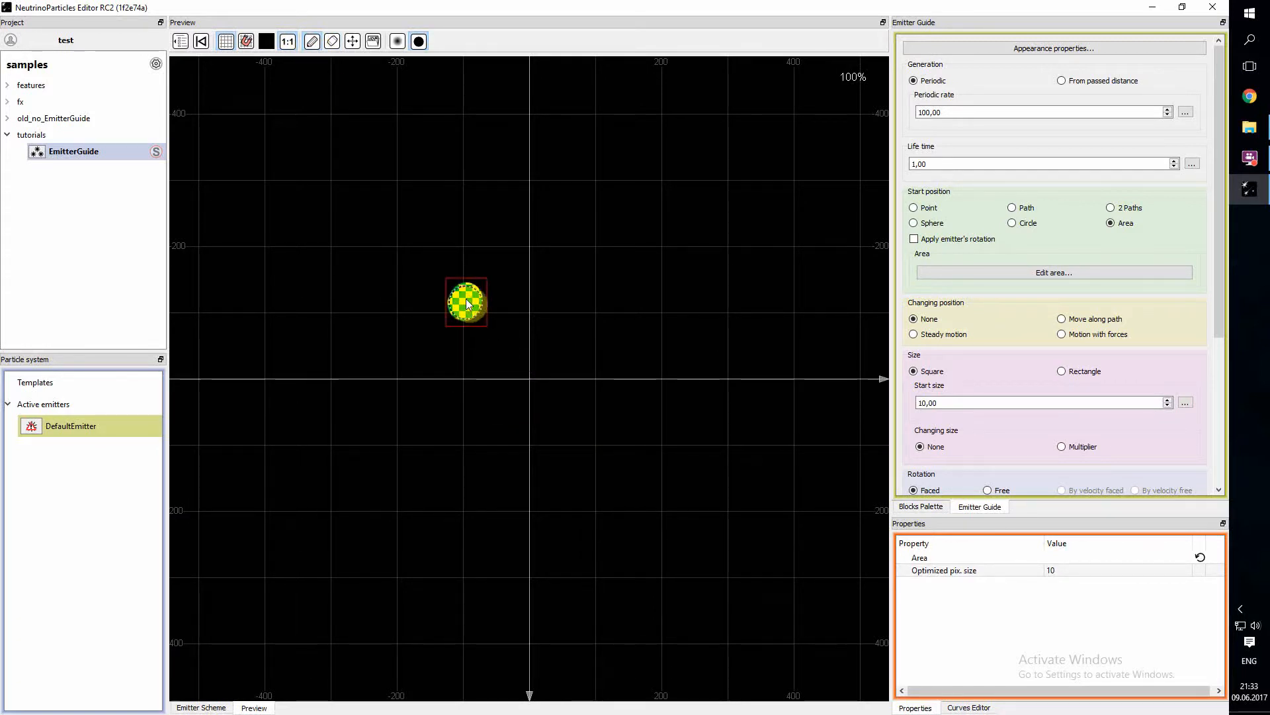
left_click(595, 304)
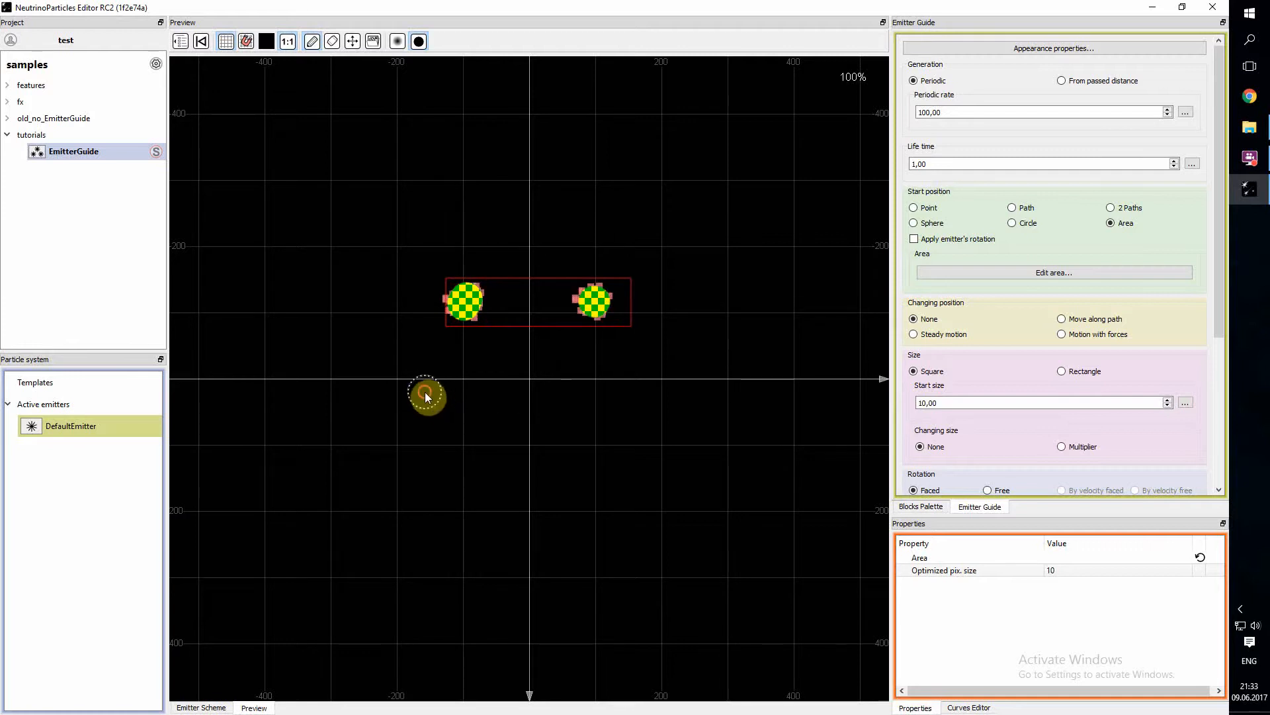
mouse_move(426, 393)
left_mouse_down()
mouse_move(465, 424)
mouse_move(590, 447)
mouse_move(646, 422)
left_mouse_up()
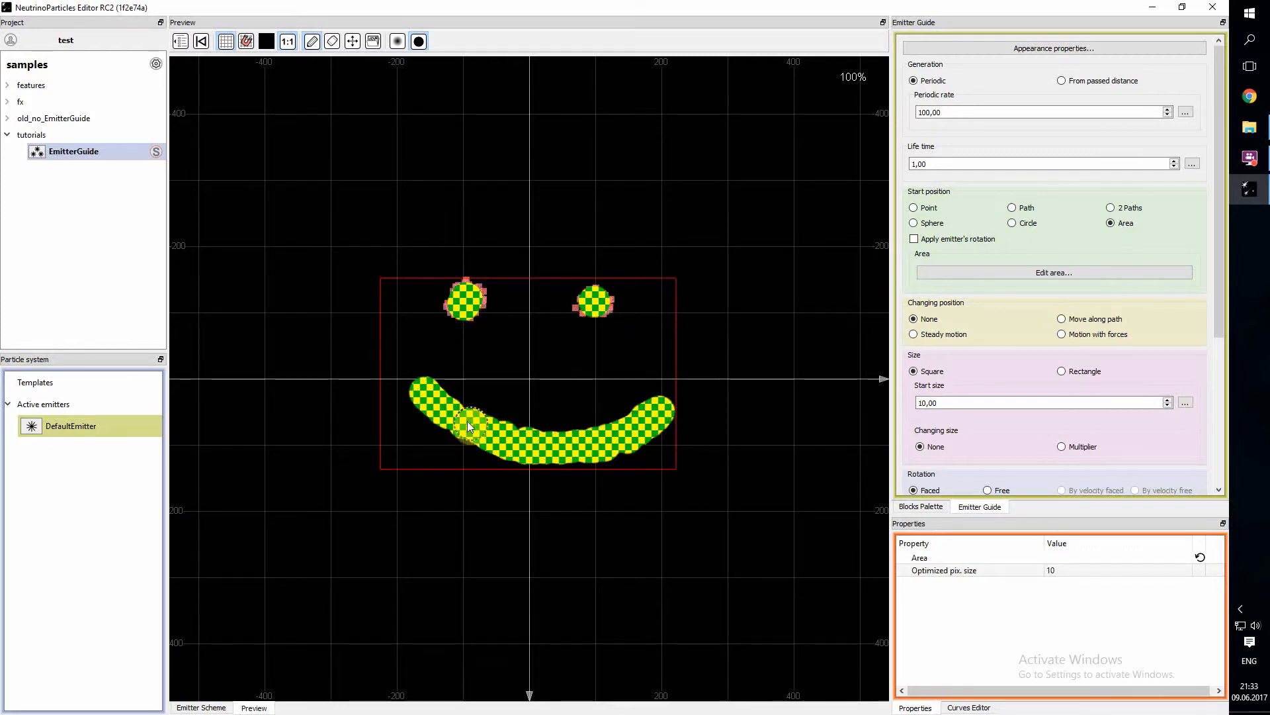
left_click_drag(467, 421, 428, 402)
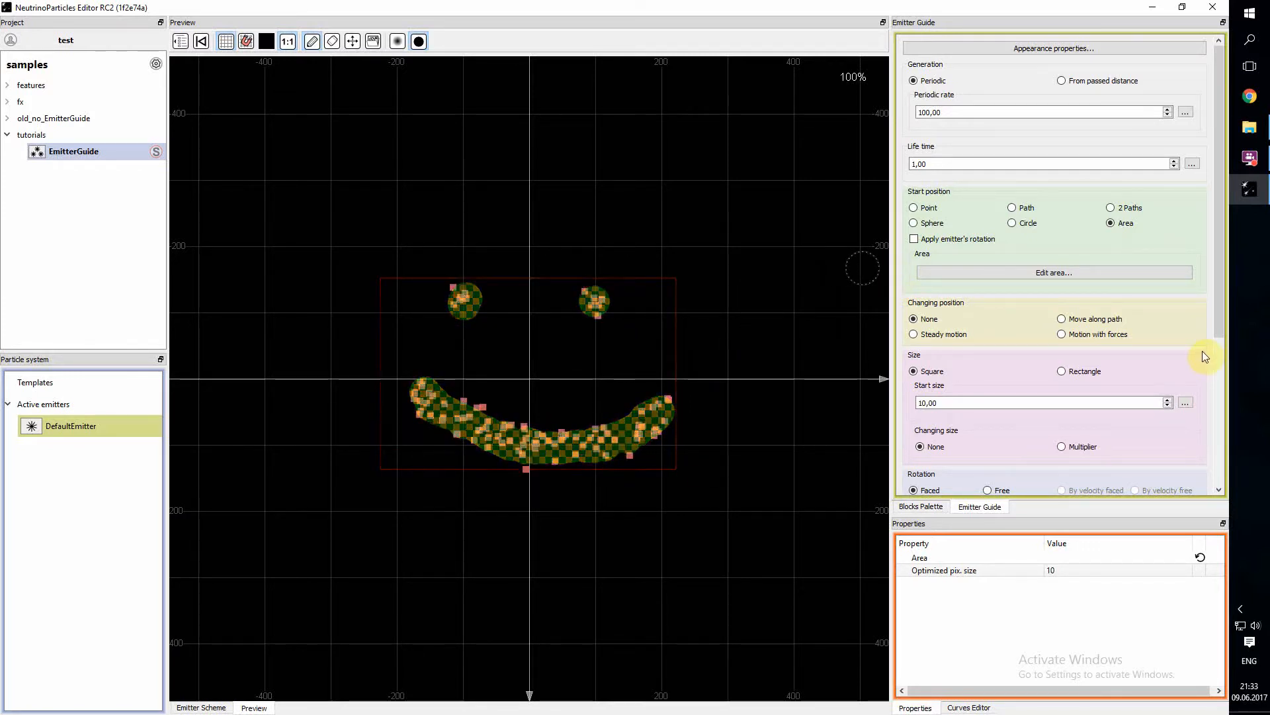
left_click(63, 429)
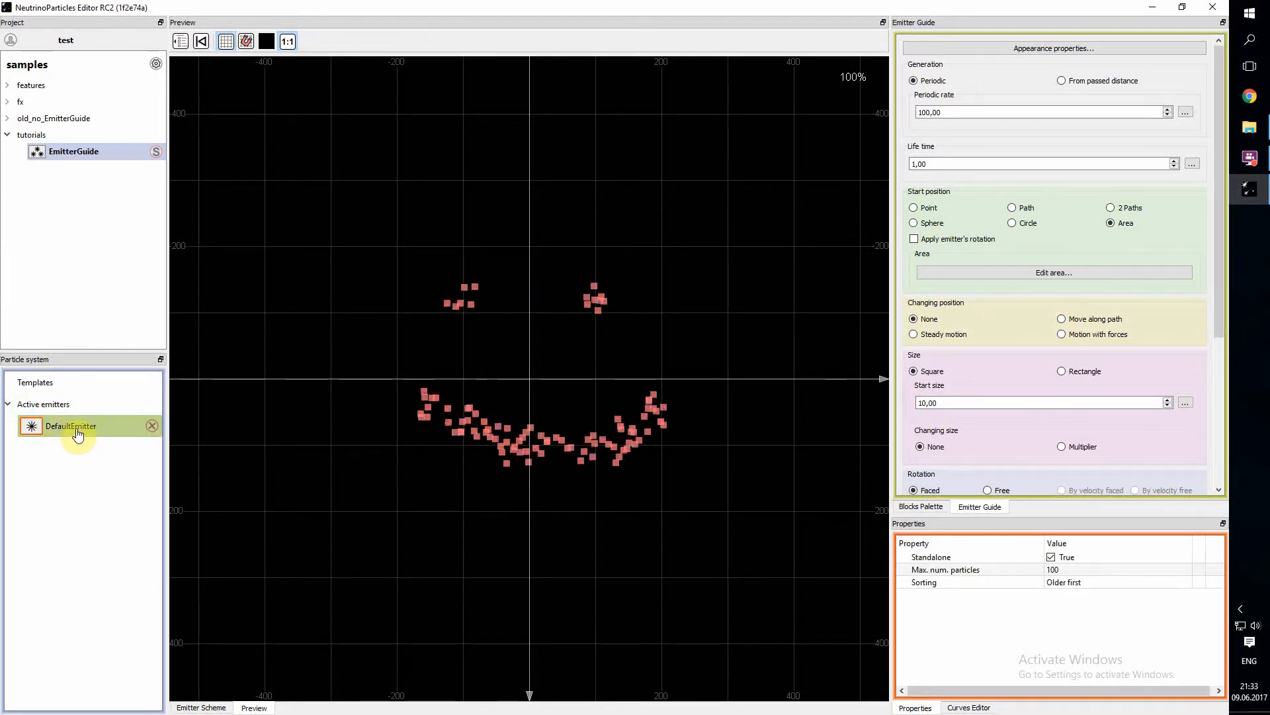
- Erase both ends of the mouth in the painted area and shift the whole area about 35 toward negative X and slightly up
left_click(1004, 272)
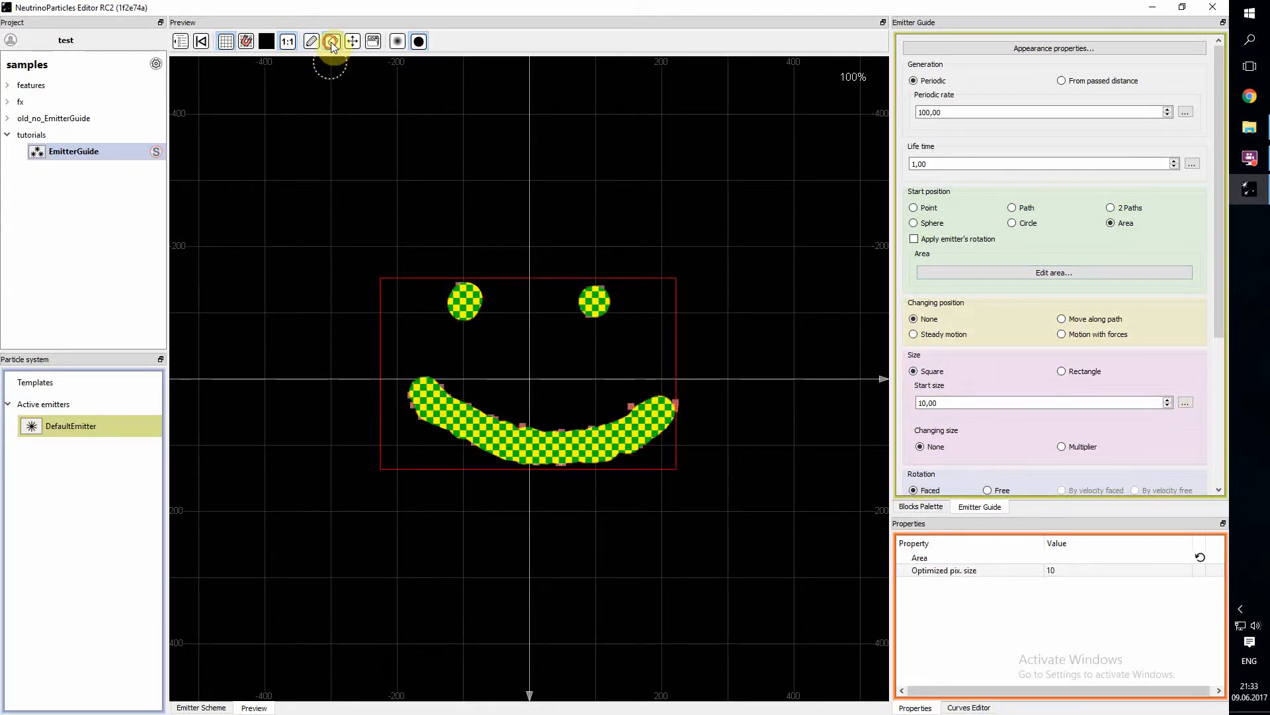
left_click_drag(430, 370, 424, 421)
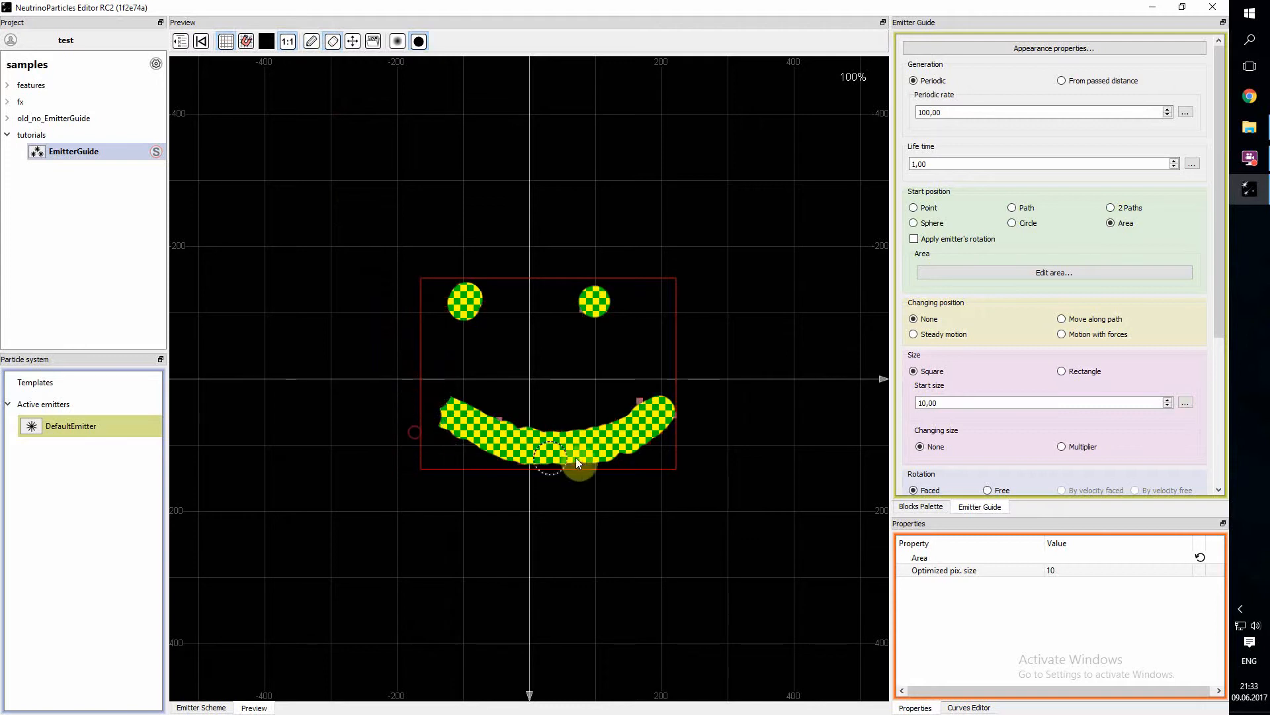
left_click(353, 41)
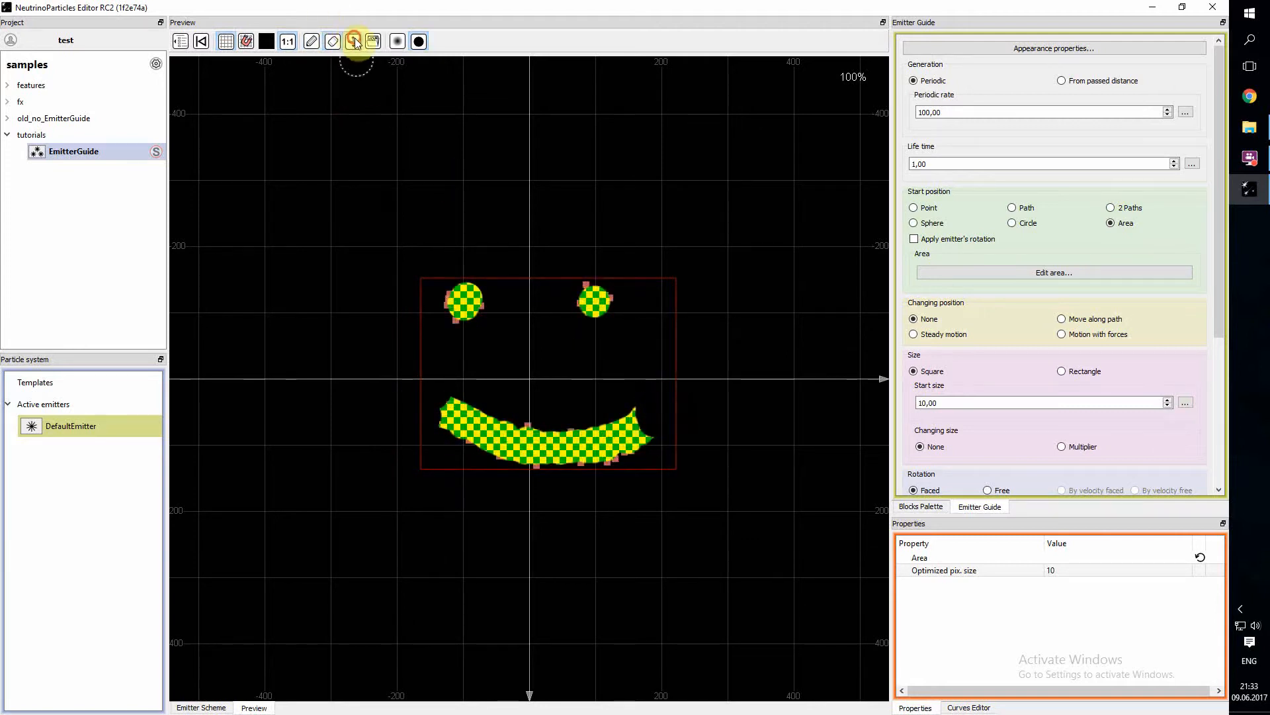
left_click_drag(467, 424, 443, 415)
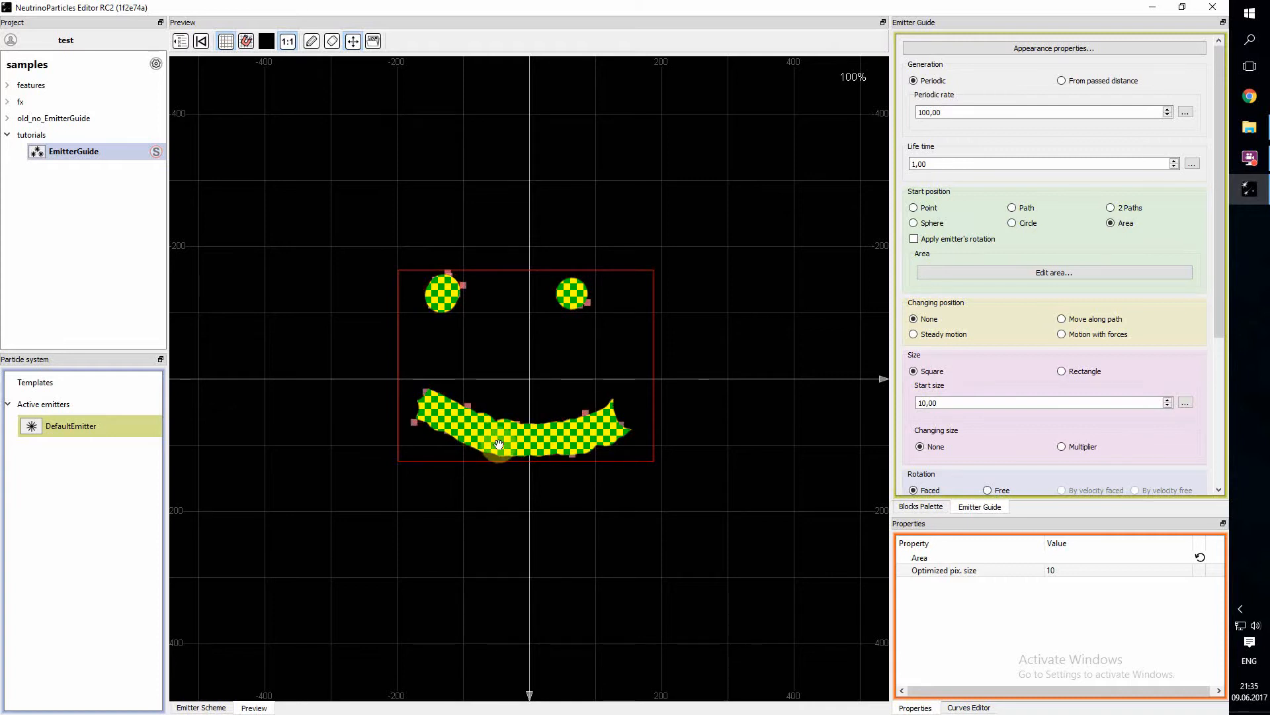
- Try an optimized pixel size of 5 for the area and set it back to 10
double_click(1066, 570)
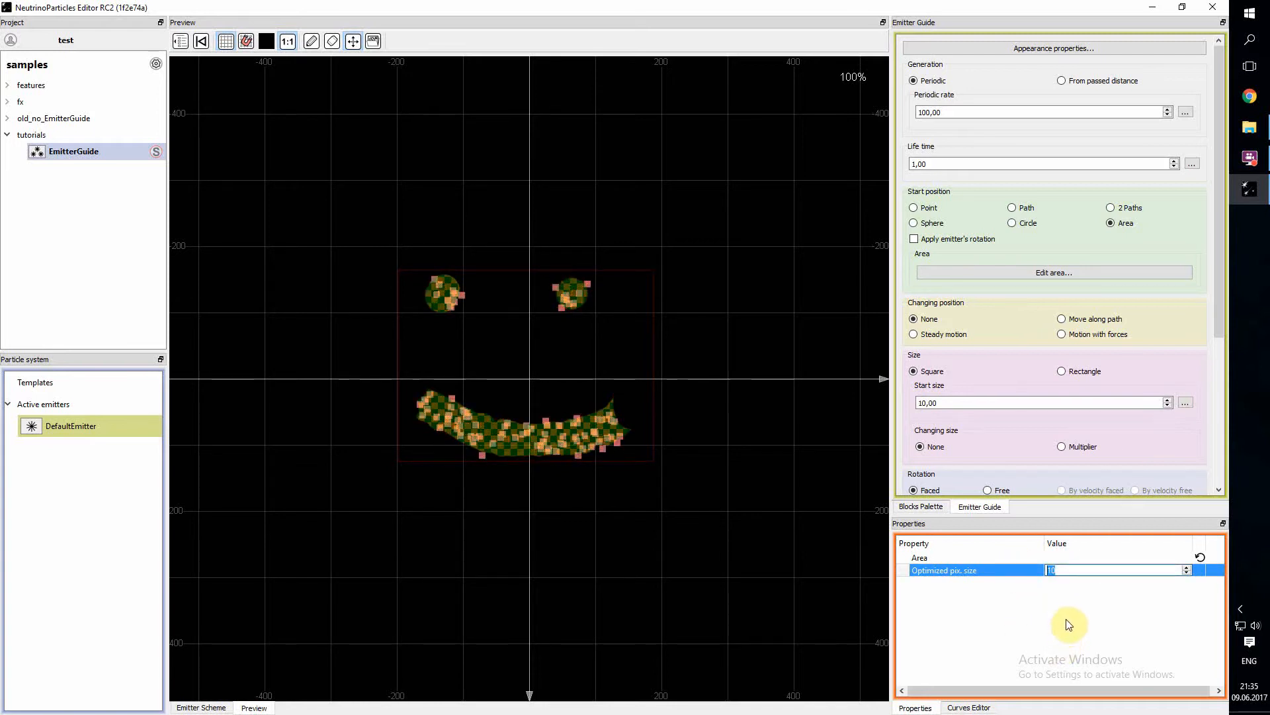
type("5")
key("Return")
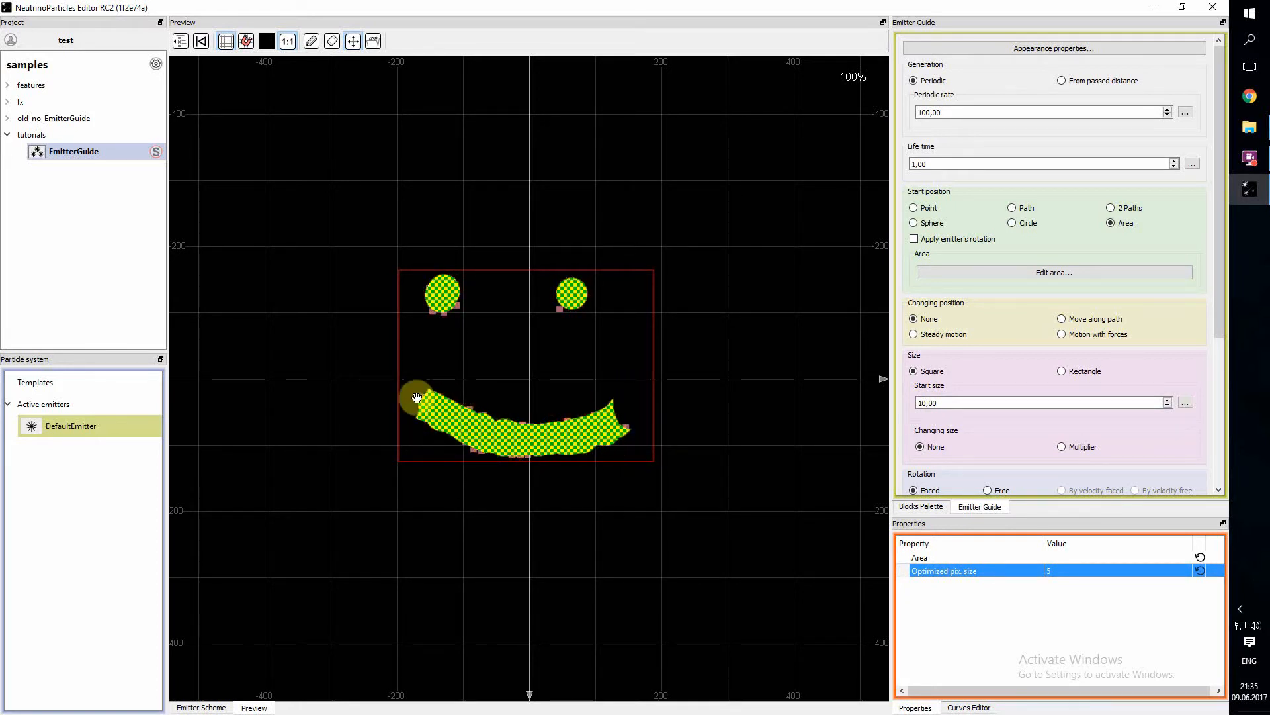
left_click(1067, 570)
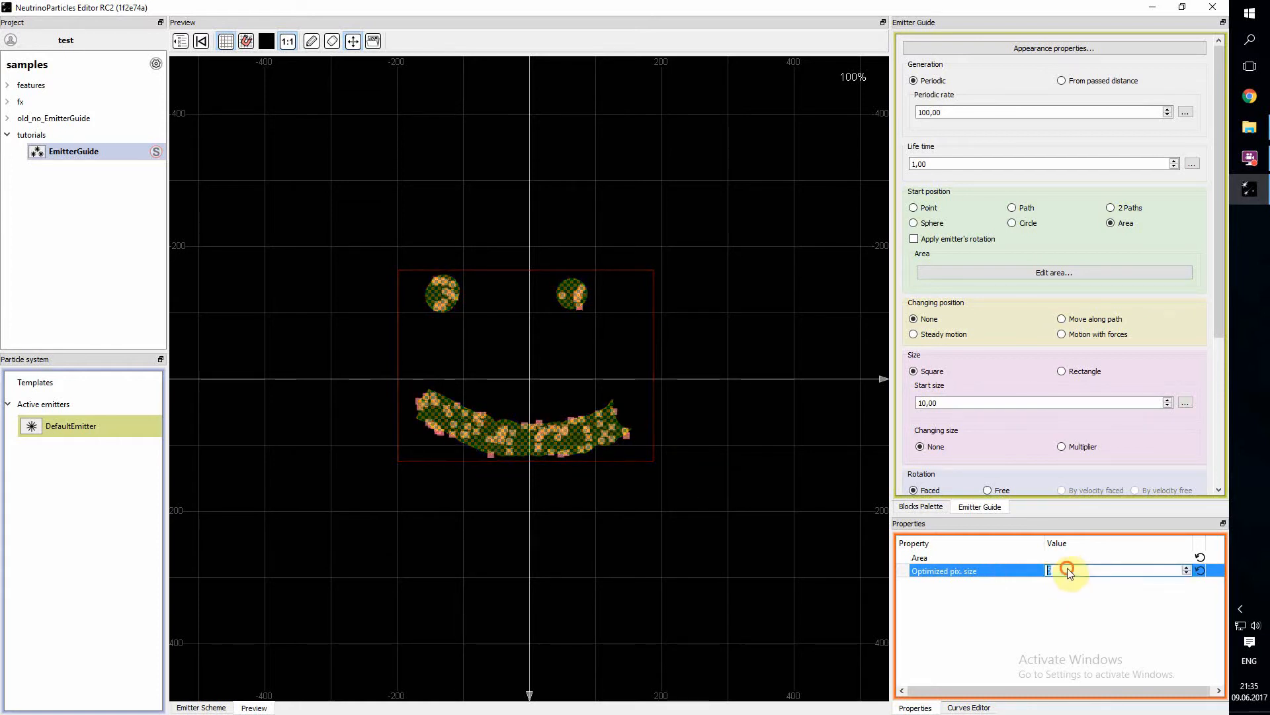
type("10")
key("Return")
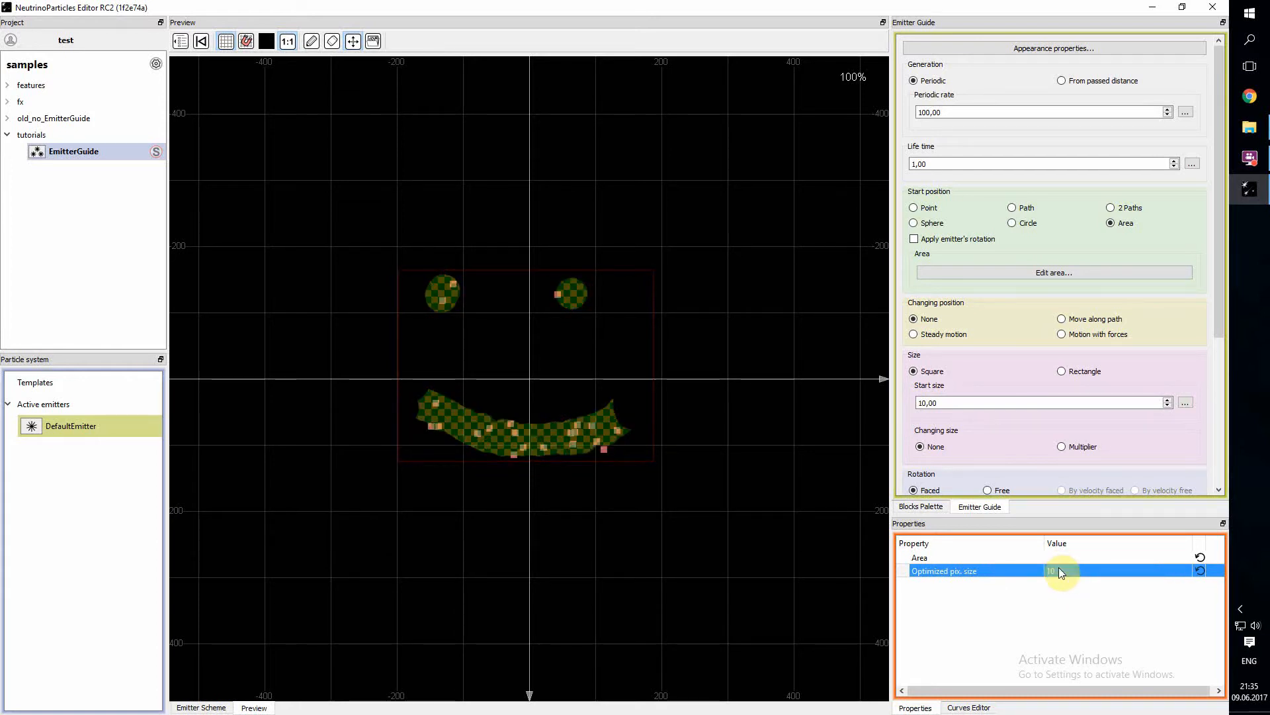
left_click(709, 421)
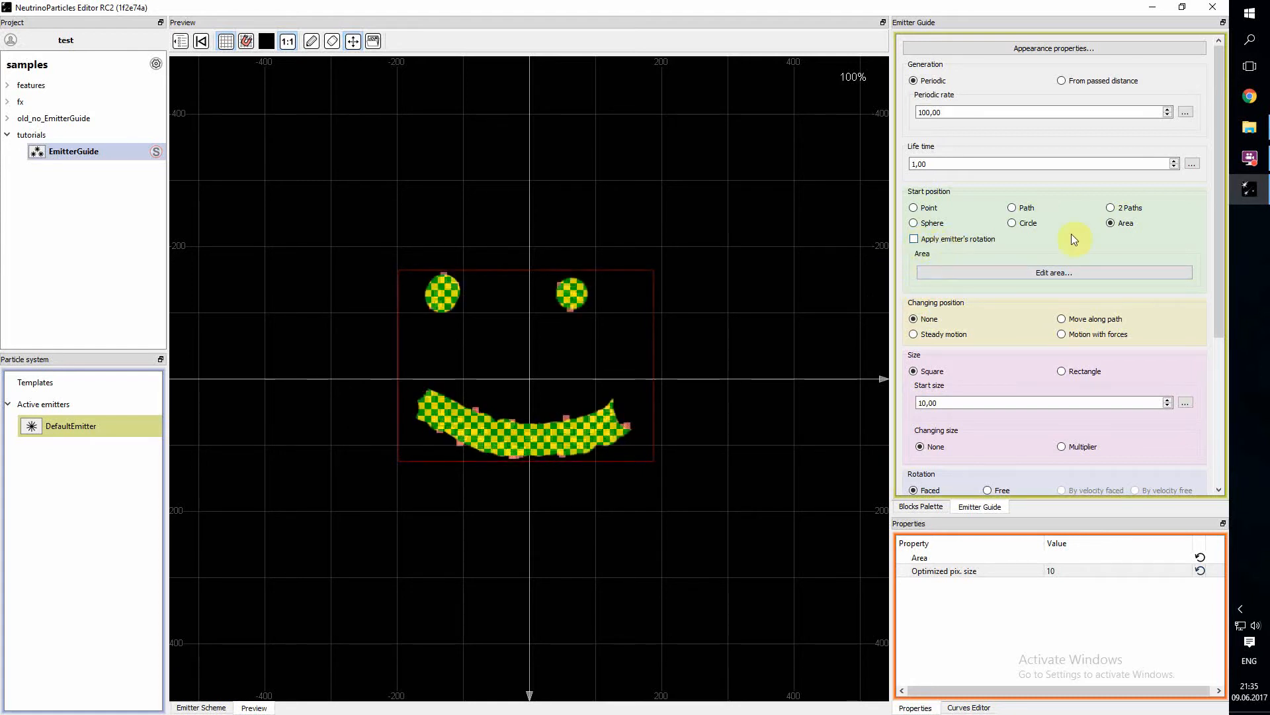
- Change the start position to Path and open its straight path along the X axis for editing
left_click(1013, 207)
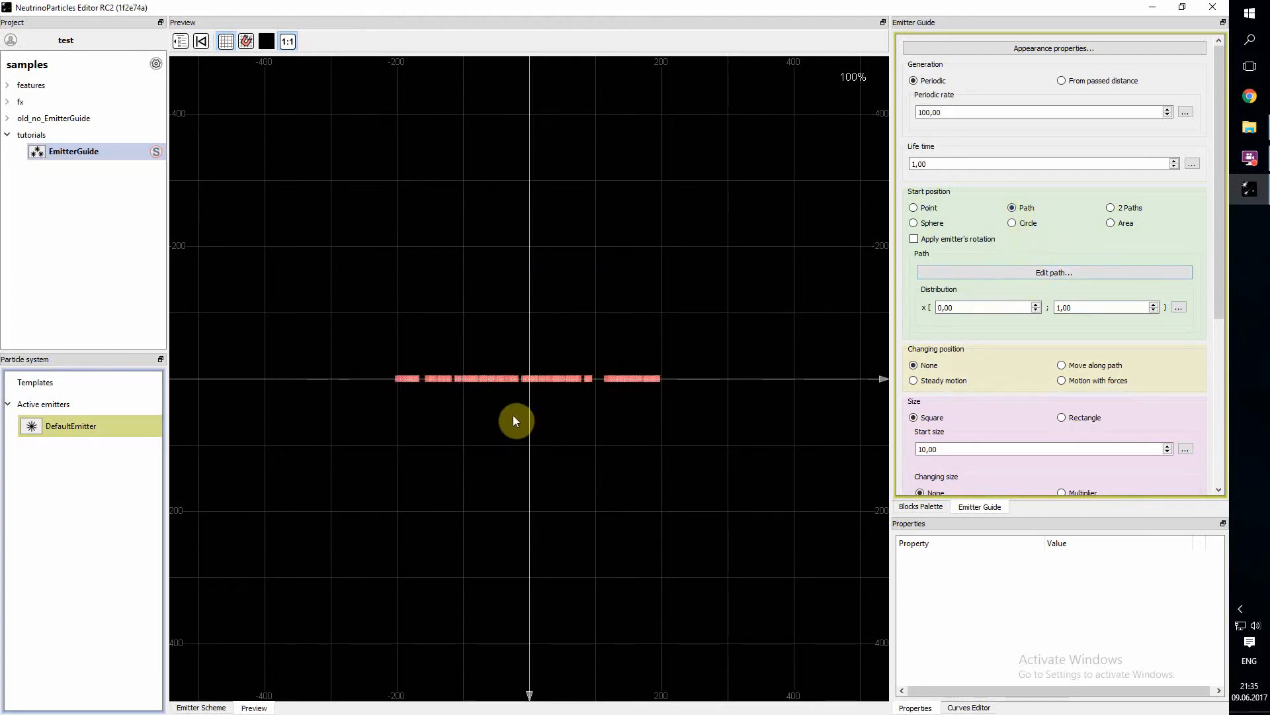
left_click(996, 274)
left_click_drag(397, 378, 658, 389)
left_click(1057, 271)
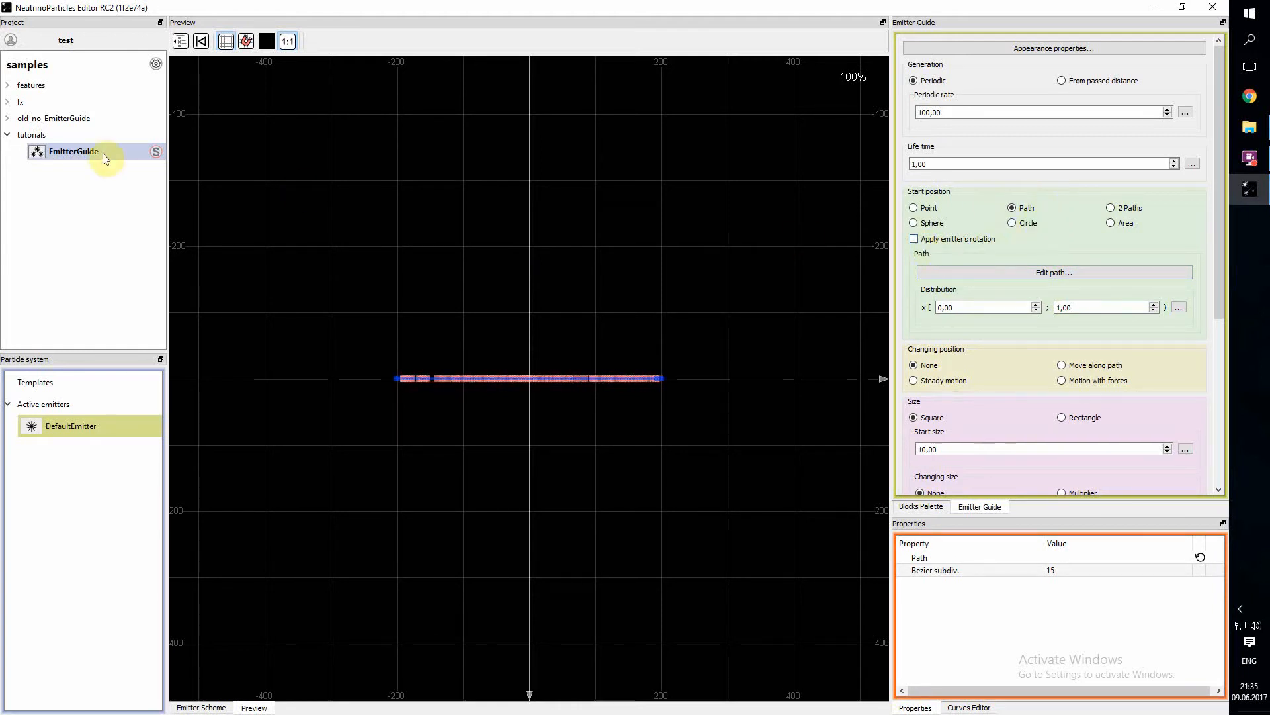
- Select the current particles in the default scene, try rotating them and moving them to about X 8, Y -106, and reset their placement
left_click(179, 44)
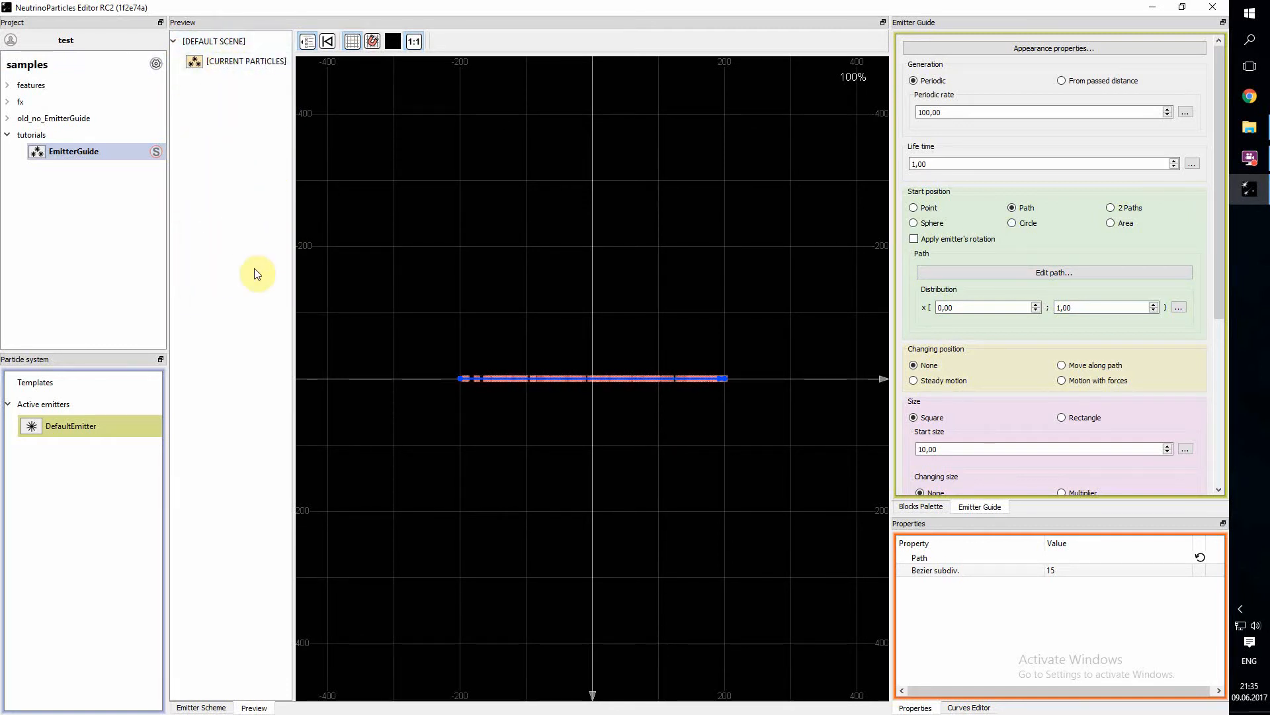
left_click(231, 64)
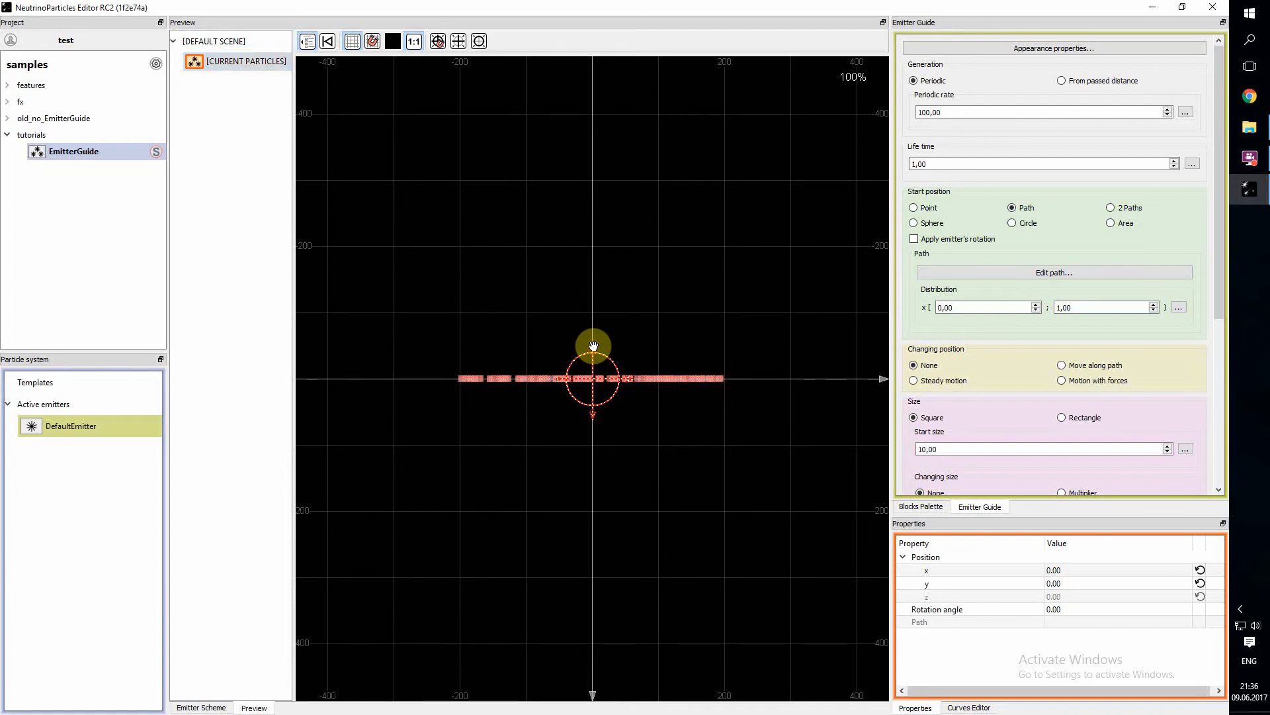
left_click_drag(594, 345, 570, 287)
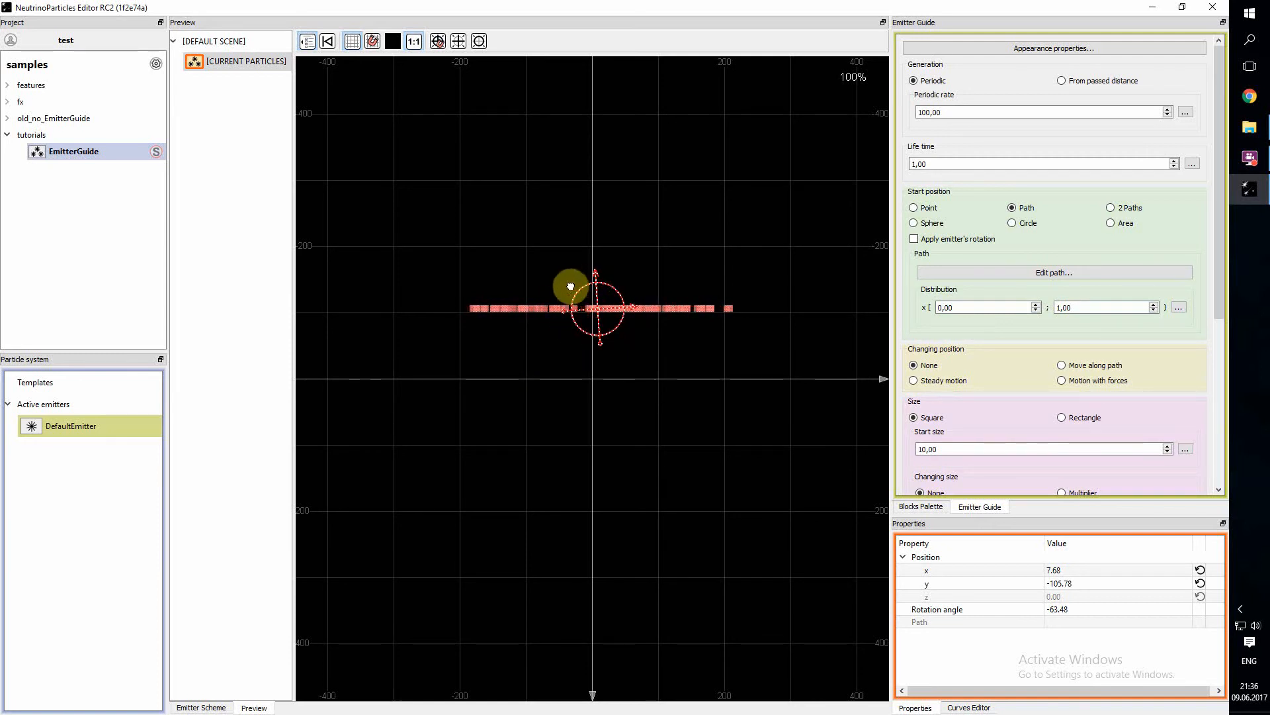
left_click(459, 44)
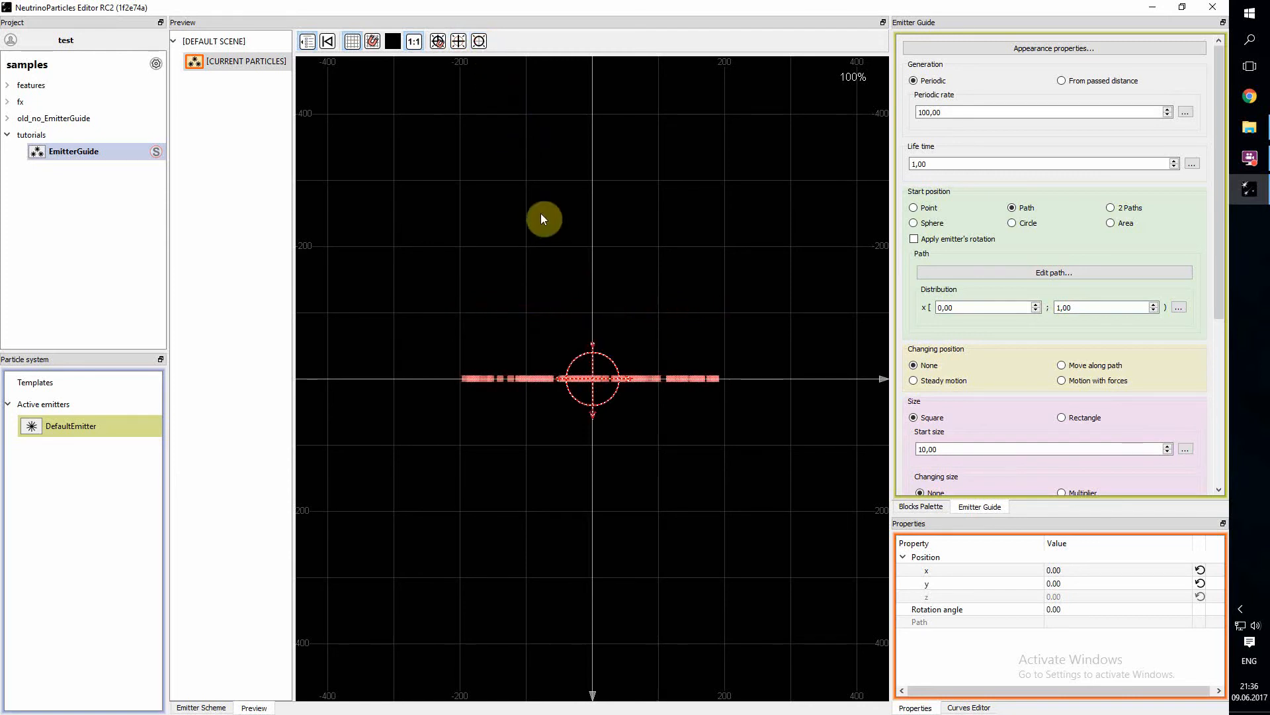
- Apply the emitter's rotation to the path start position, try rotating the current particles to about -25 degrees, and reset the rotation
left_click(914, 239)
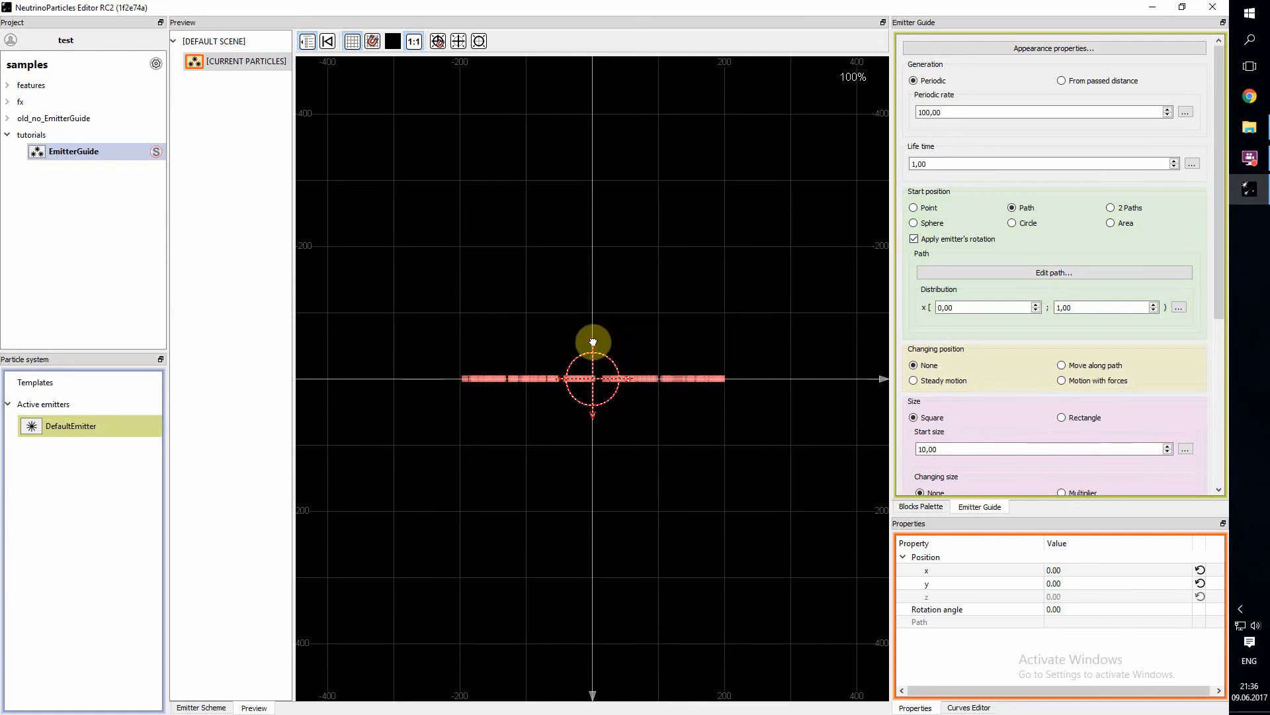
left_click_drag(593, 342, 624, 340)
left_click(479, 41)
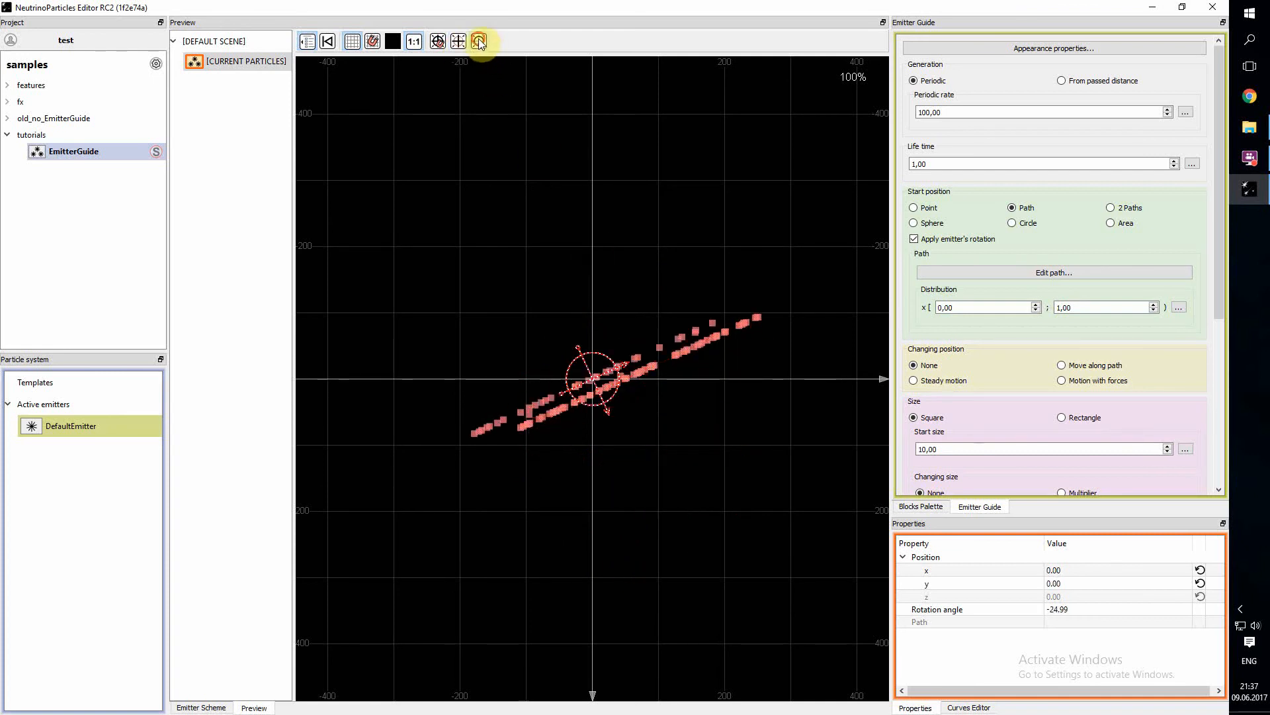
- Switch applying the emitter's rotation off and on again for comparison, and hide the preview's scene tree
left_click(915, 240)
left_click(916, 241)
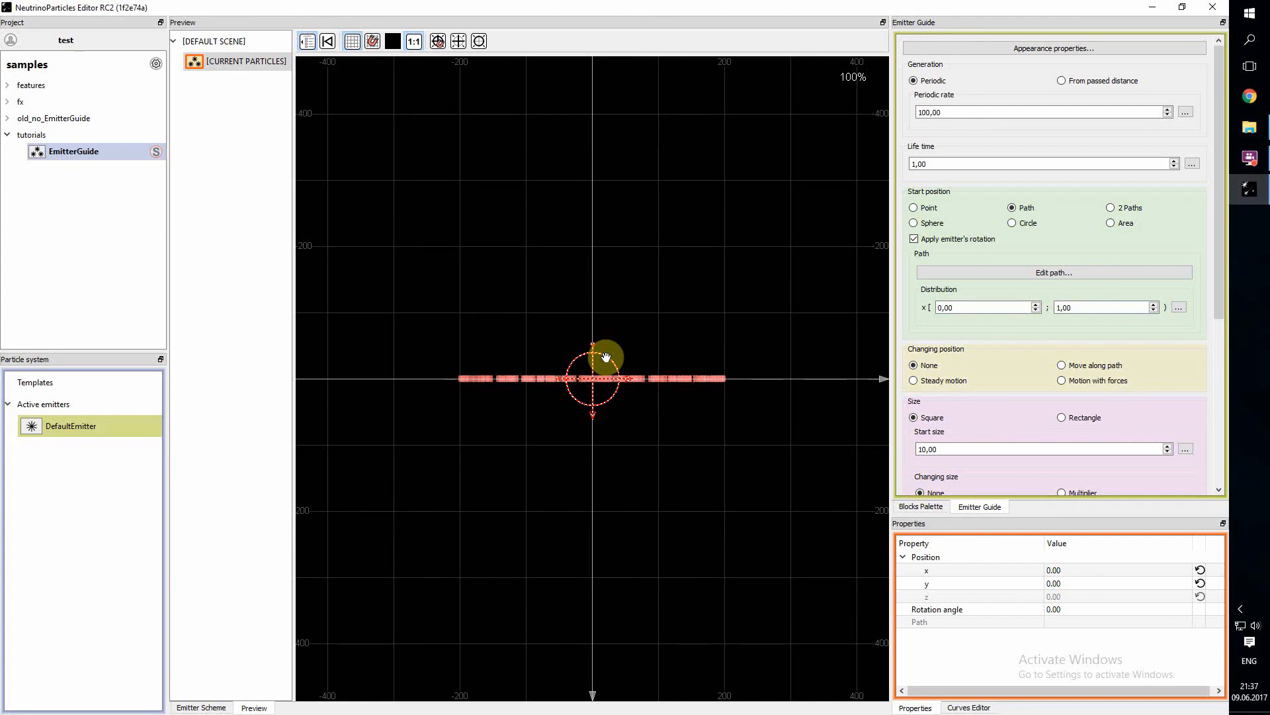
left_click(307, 41)
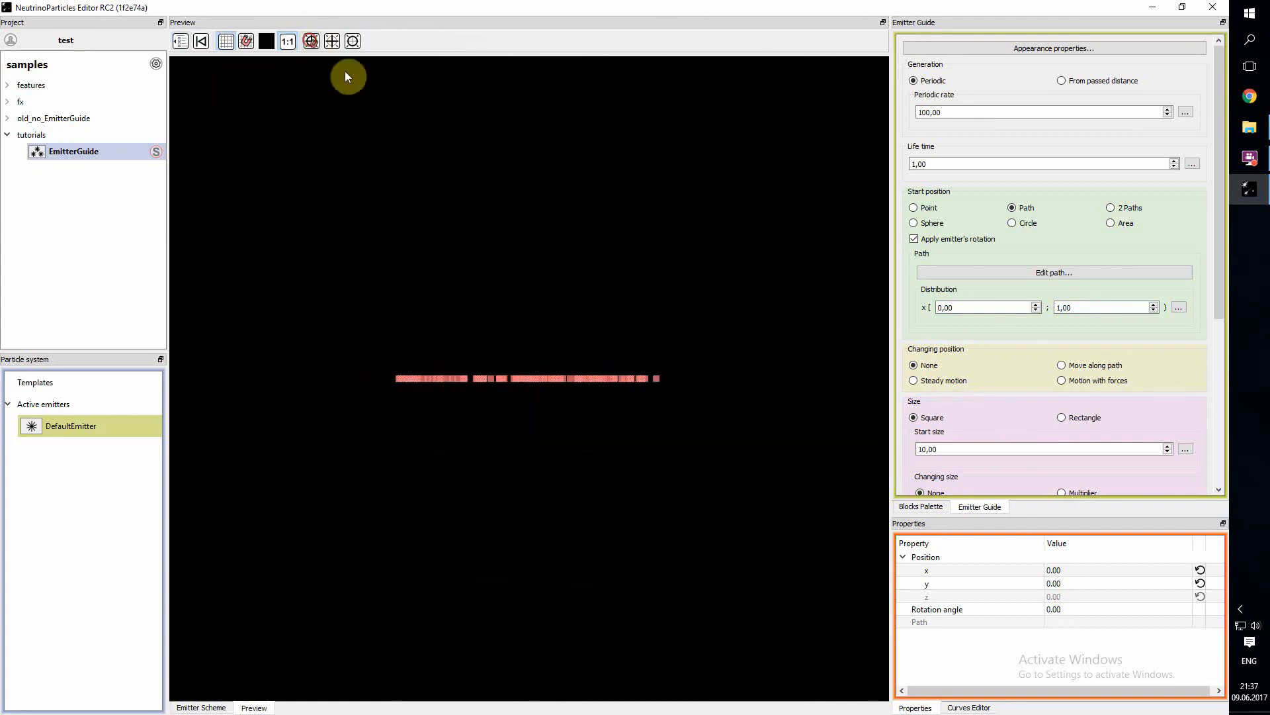